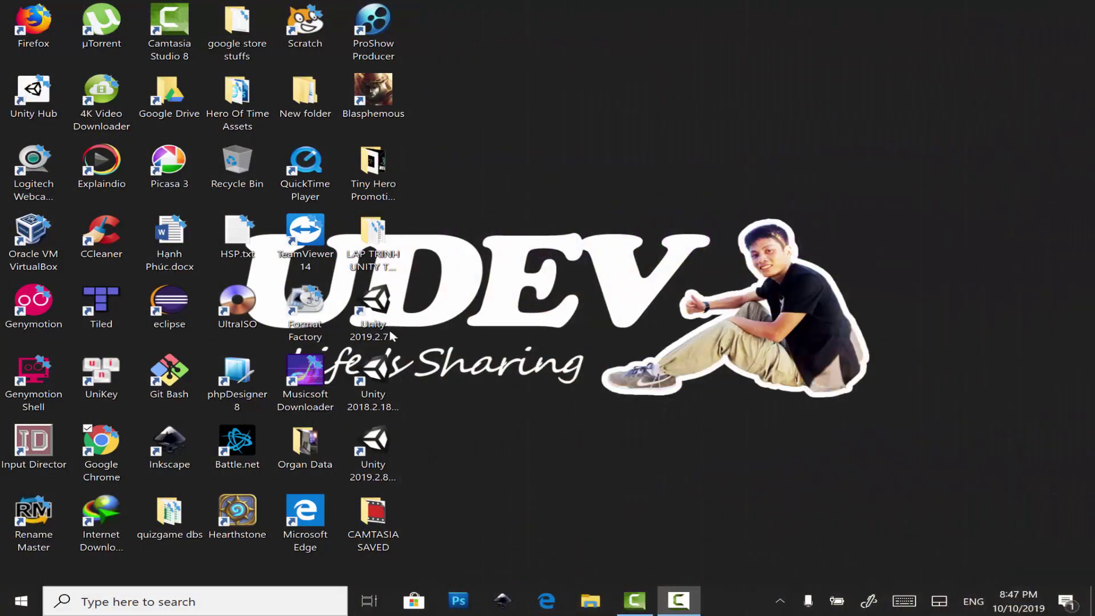
Launch Unity 2019.2.7 from its desktop shortcut to bring up Unity Hub.
double_click(390, 332)
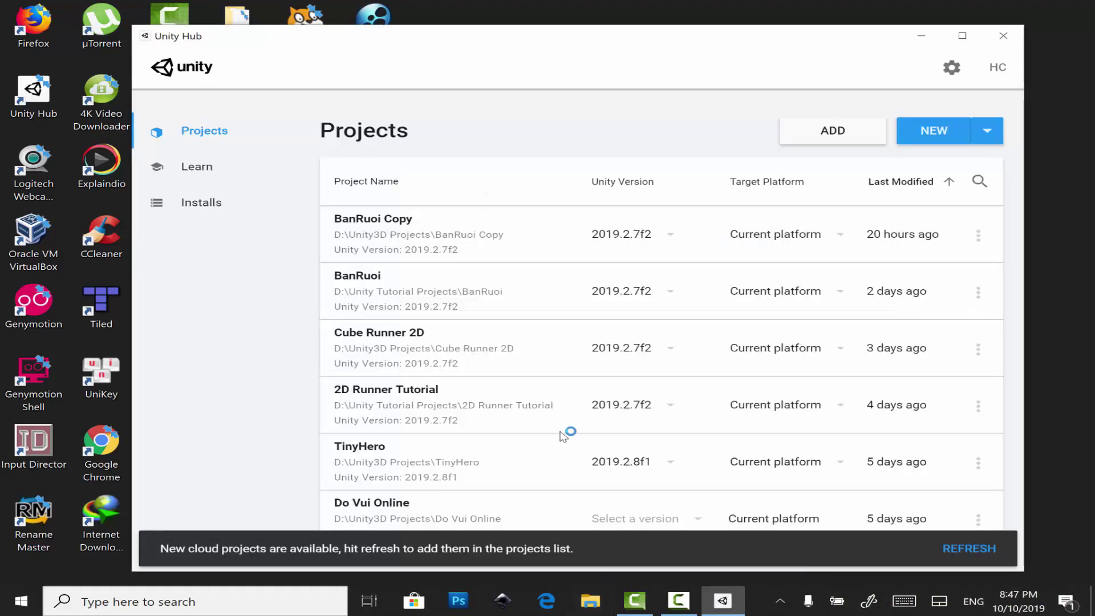
Open File Explorer at Desktop > LAP TRINH UNITY TUTORIAL, then open BanRuoi Copy from Unity Hub.
key("super+e")
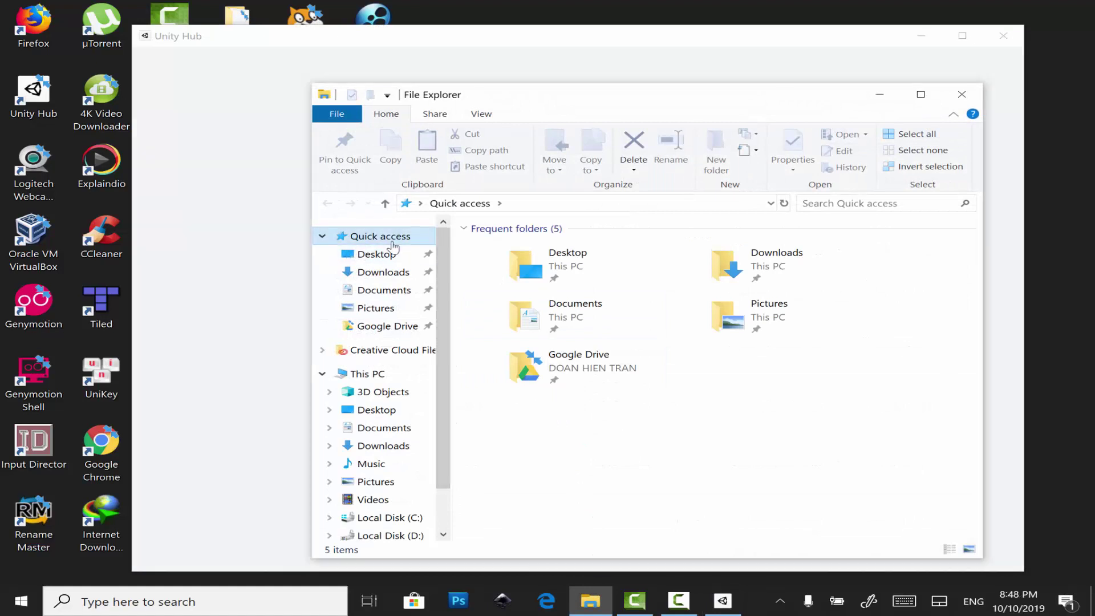
left_click(392, 252)
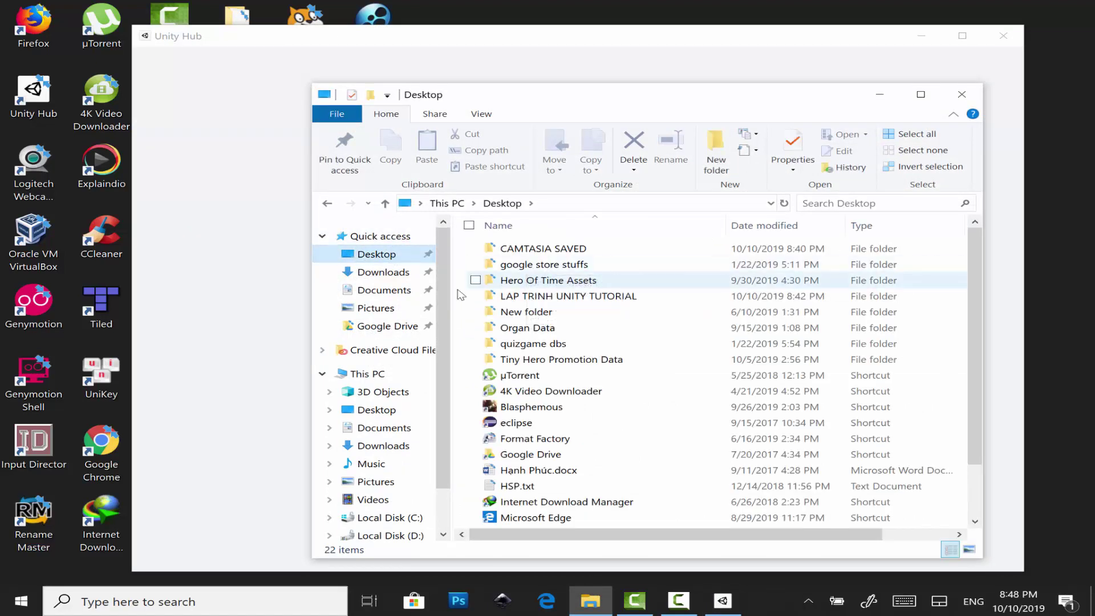
double_click(549, 296)
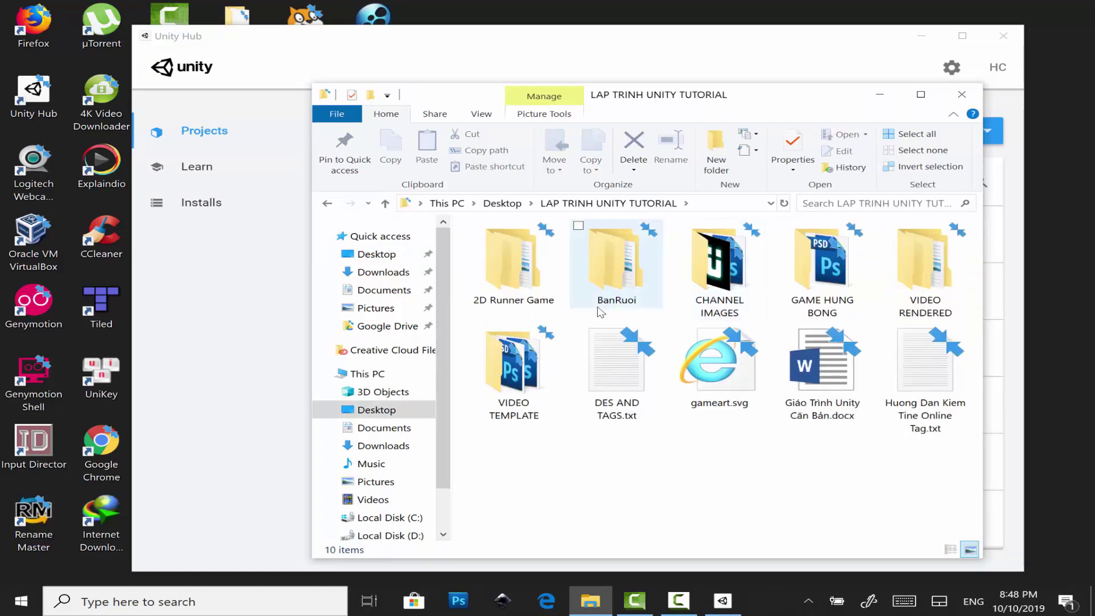
left_click(879, 96)
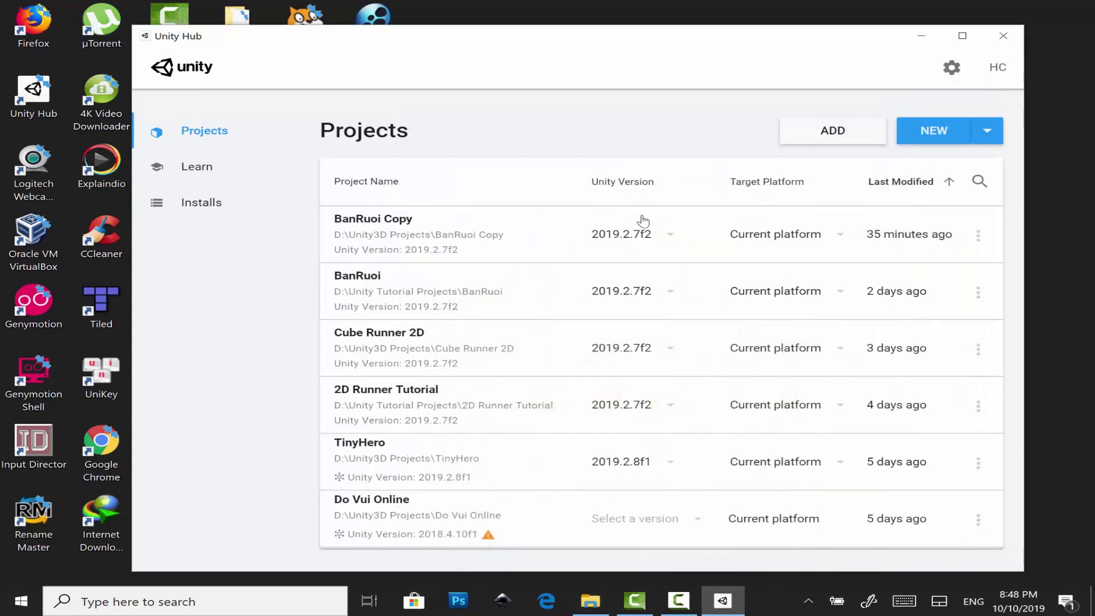
left_click(495, 250)
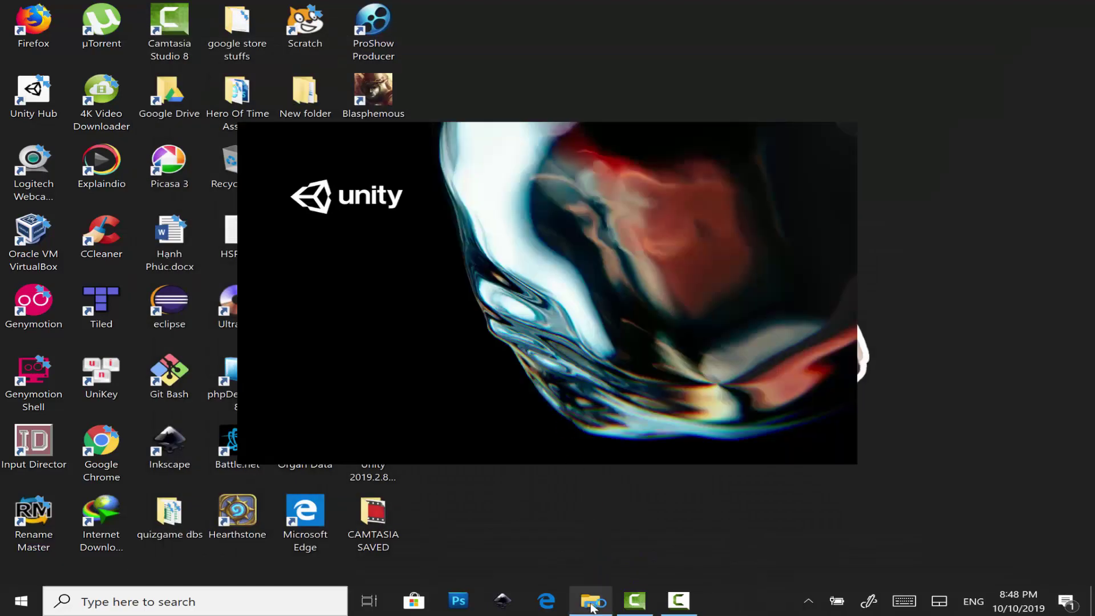
Browse the BanRuoi source folders and show the project's empty Assets/Sounds folder.
left_click(592, 606)
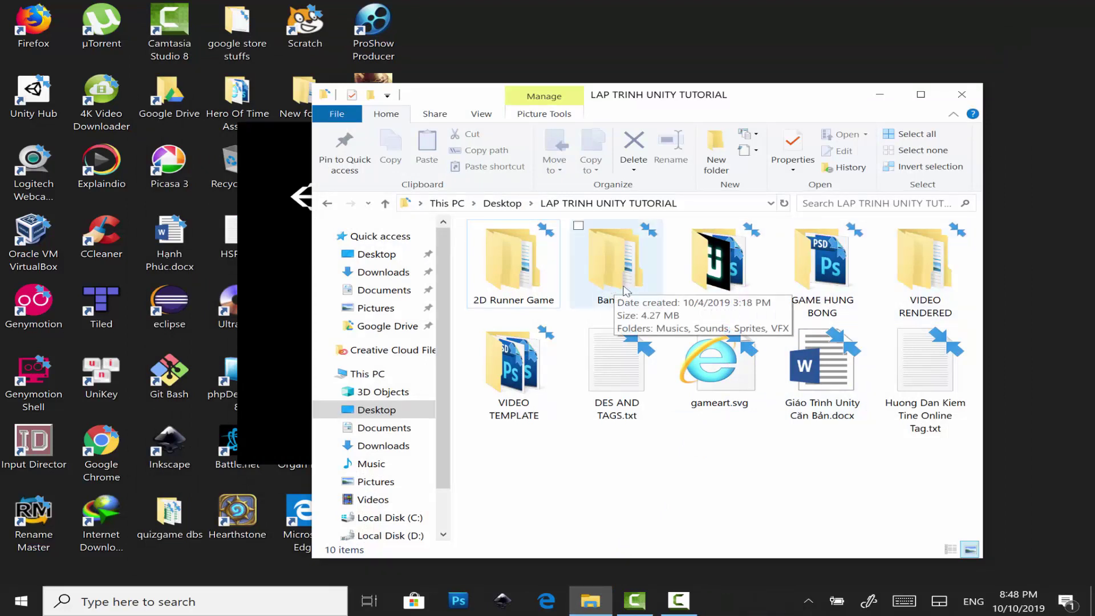
double_click(645, 298)
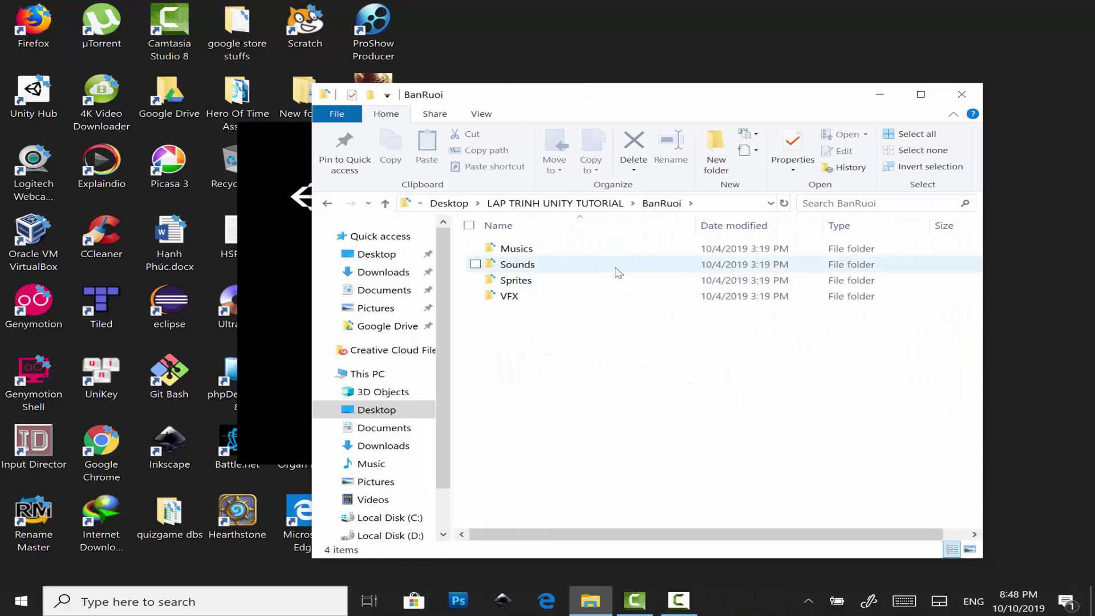
left_click(621, 268)
left_click(610, 255)
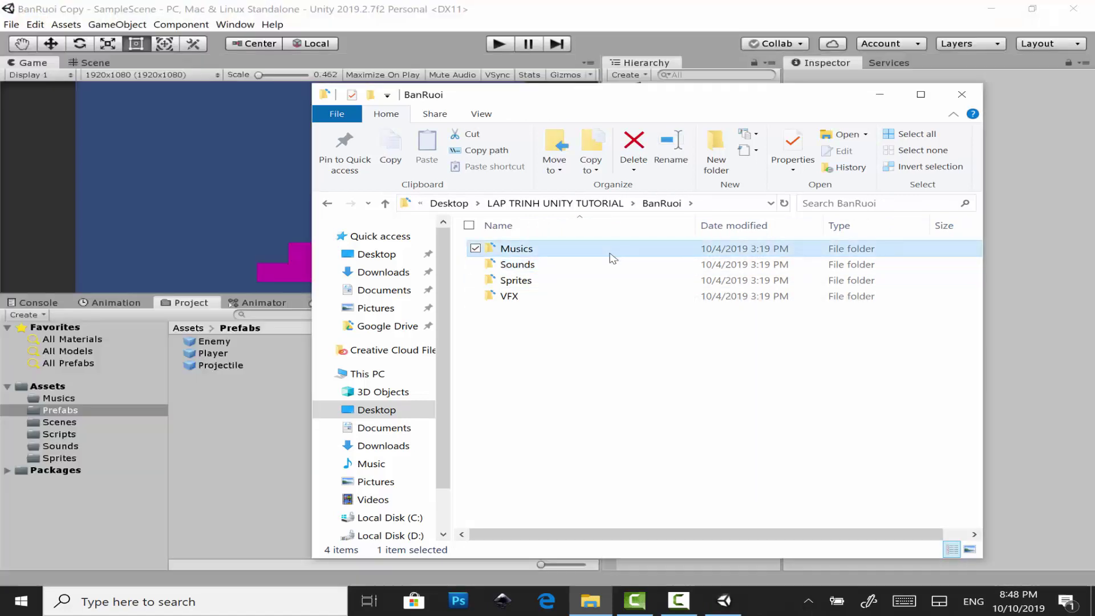
left_click(881, 99)
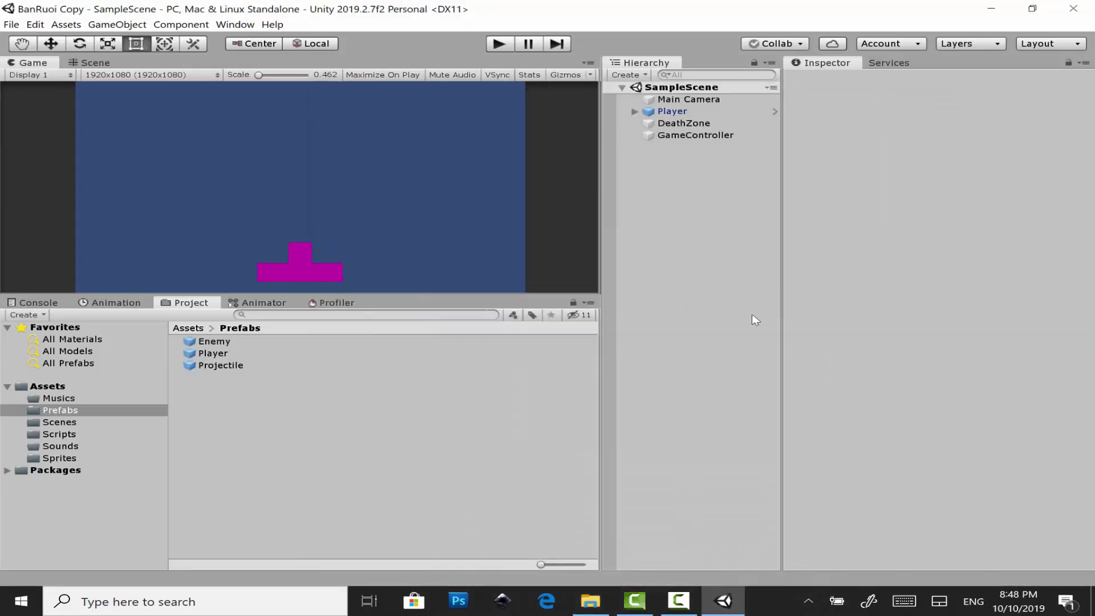
left_click(90, 445)
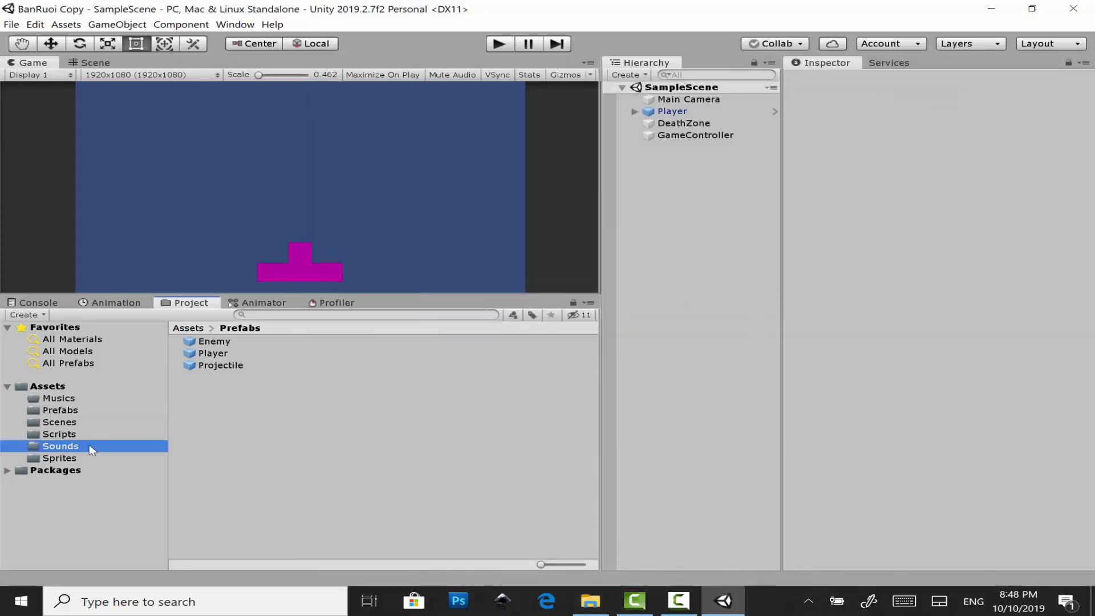
Import bubbles-02 and Laser.ogg from BanRuoi\Sounds into Assets/Sounds.
left_click(590, 601)
double_click(604, 269)
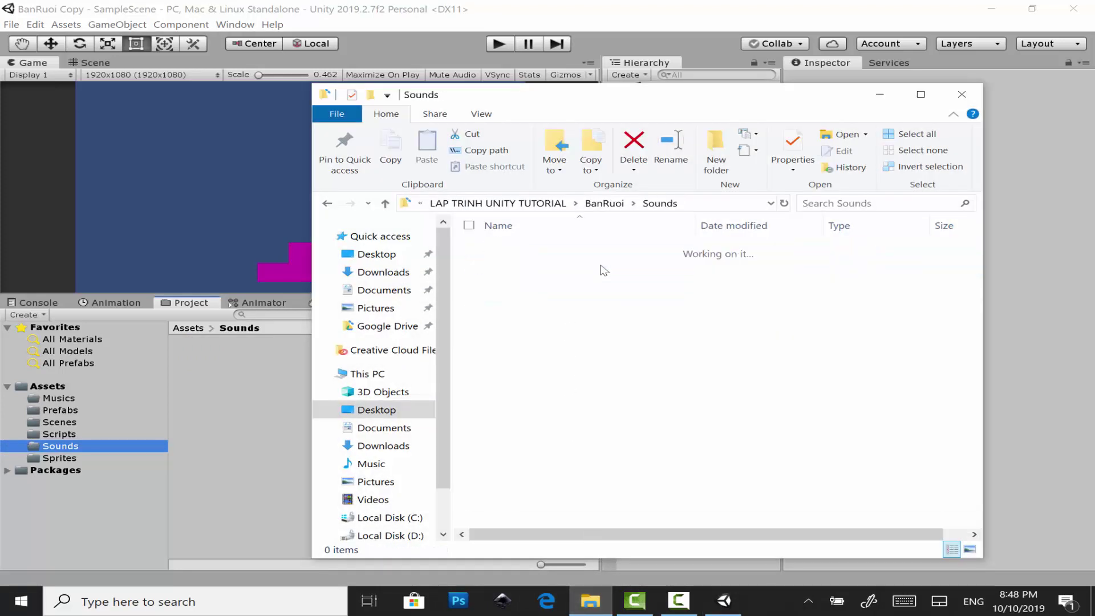
left_click(619, 250)
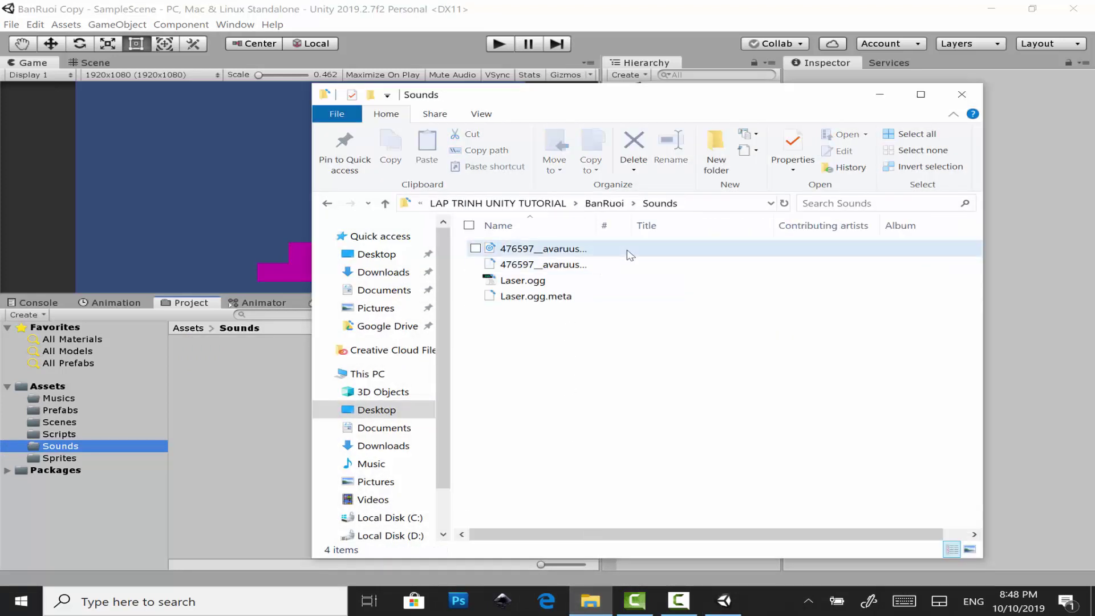
left_click(592, 282, "ctrl")
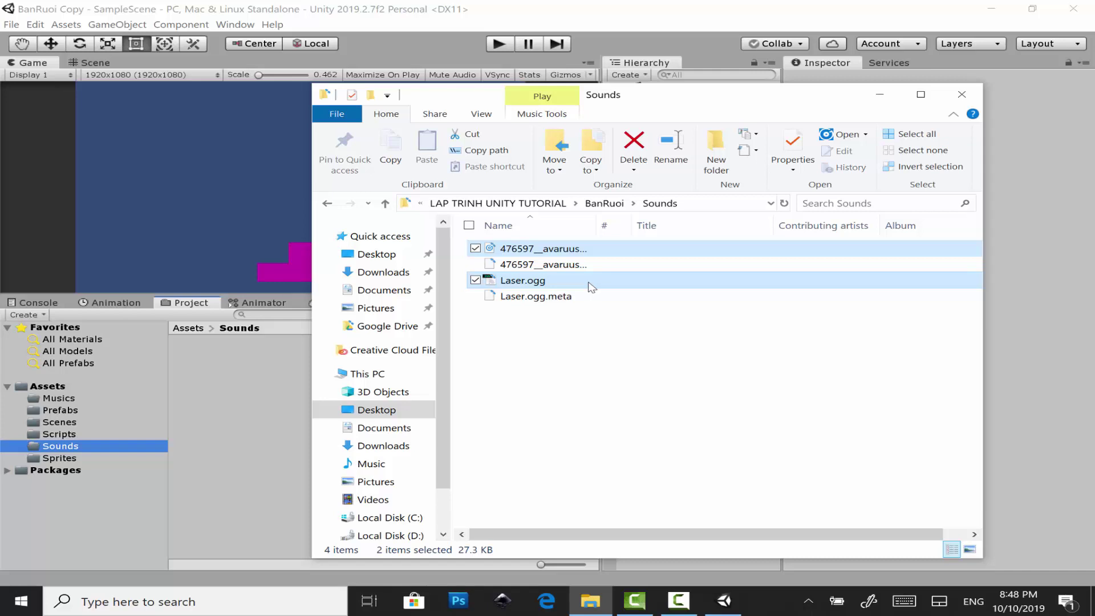
left_click_drag(592, 286, 229, 375)
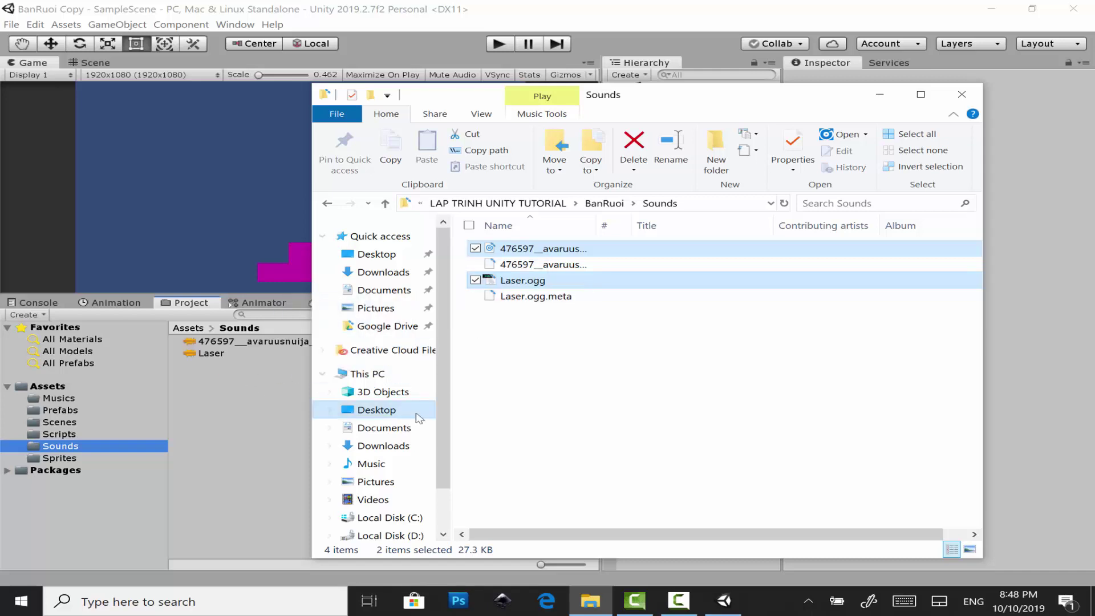
Import the vintage-elecro-pop-loop music from BanRuoi\Musics into Assets/Musics and select it.
left_click(115, 399)
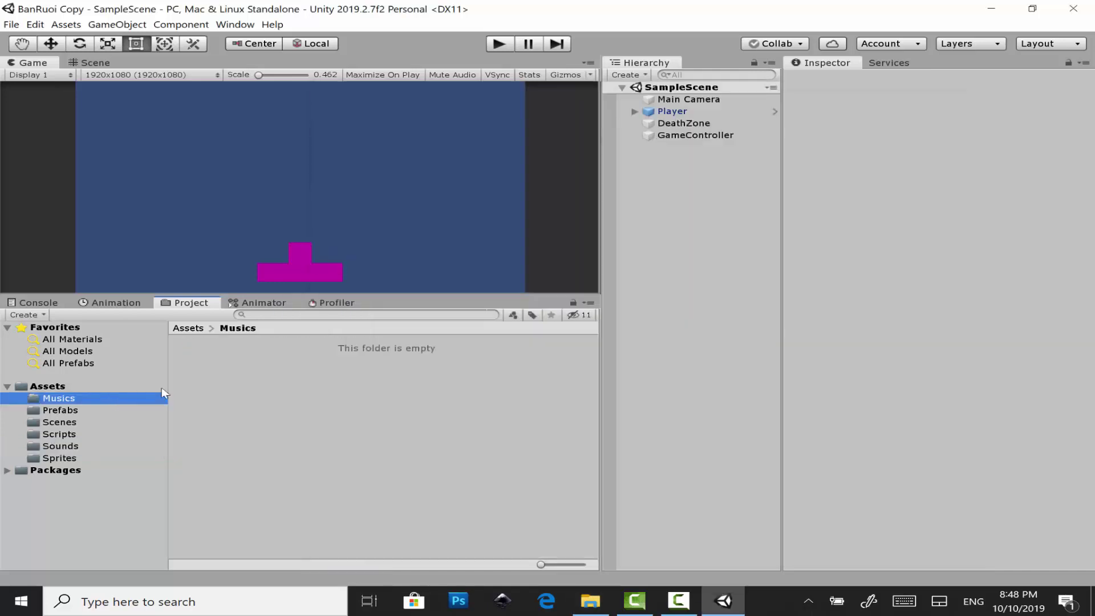
left_click(590, 601)
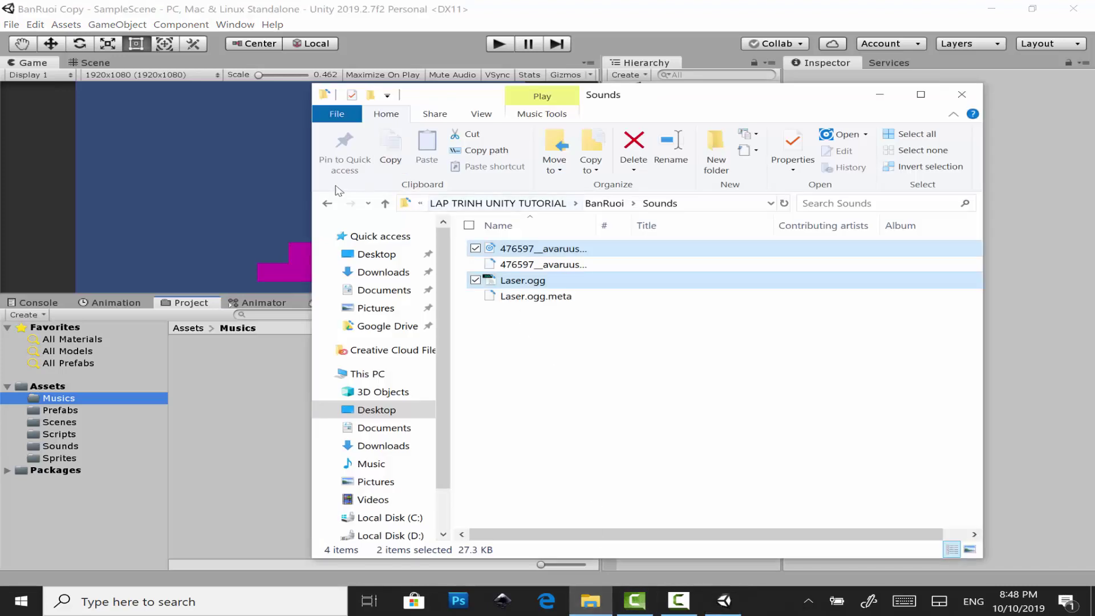
left_click(327, 204)
double_click(530, 254)
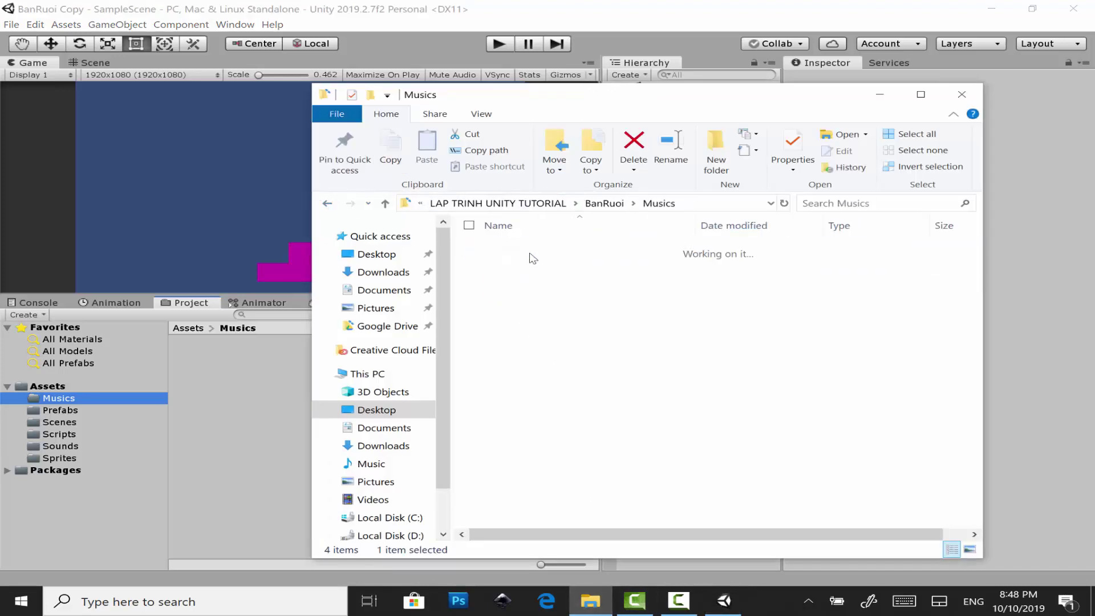
mouse_move(537, 249)
left_mouse_down()
mouse_move(421, 365)
mouse_move(827, 121)
mouse_move(784, 230)
mouse_move(278, 300)
mouse_move(763, 151)
mouse_move(399, 365)
left_mouse_up()
left_click(880, 95)
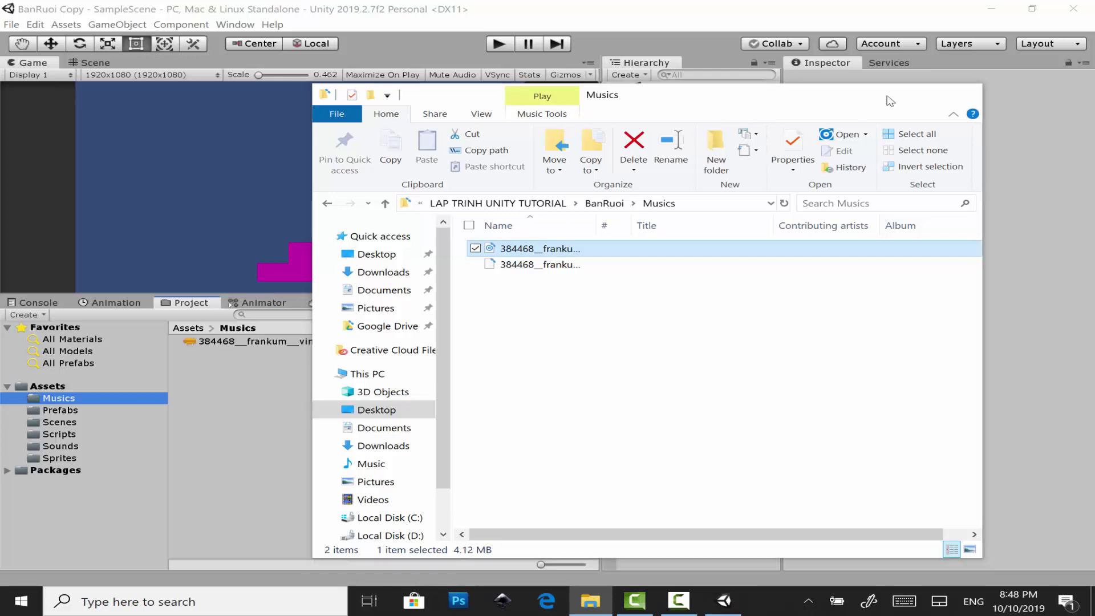
left_click(392, 344)
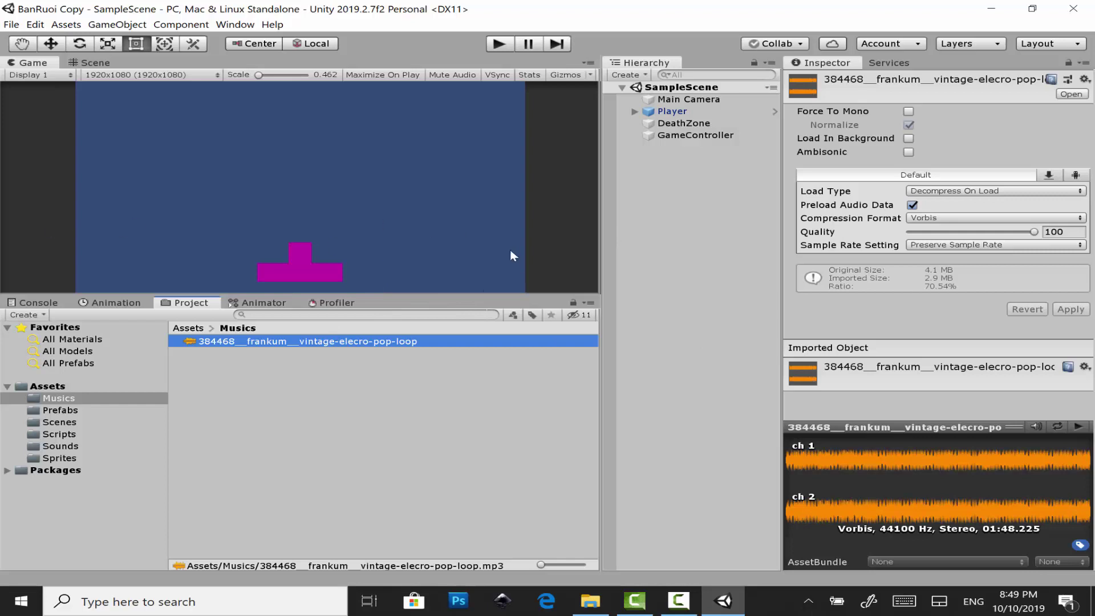
Preview the vintage-elecro-pop-loop music while adjusting the speaker volume, then stop it.
left_click(1079, 428)
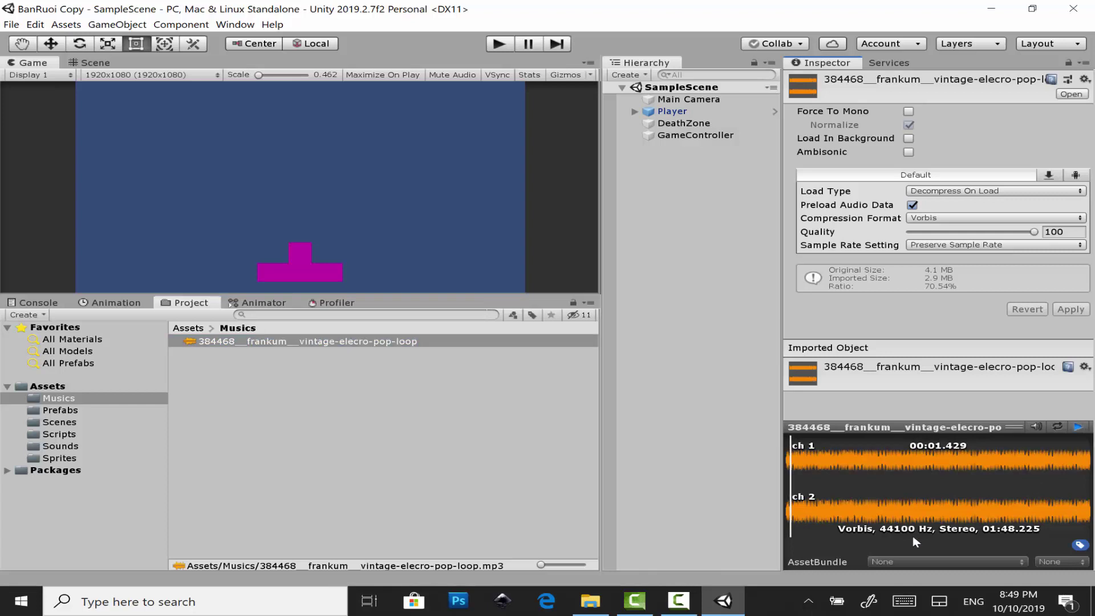
key("XF86AudioLowerVolume")
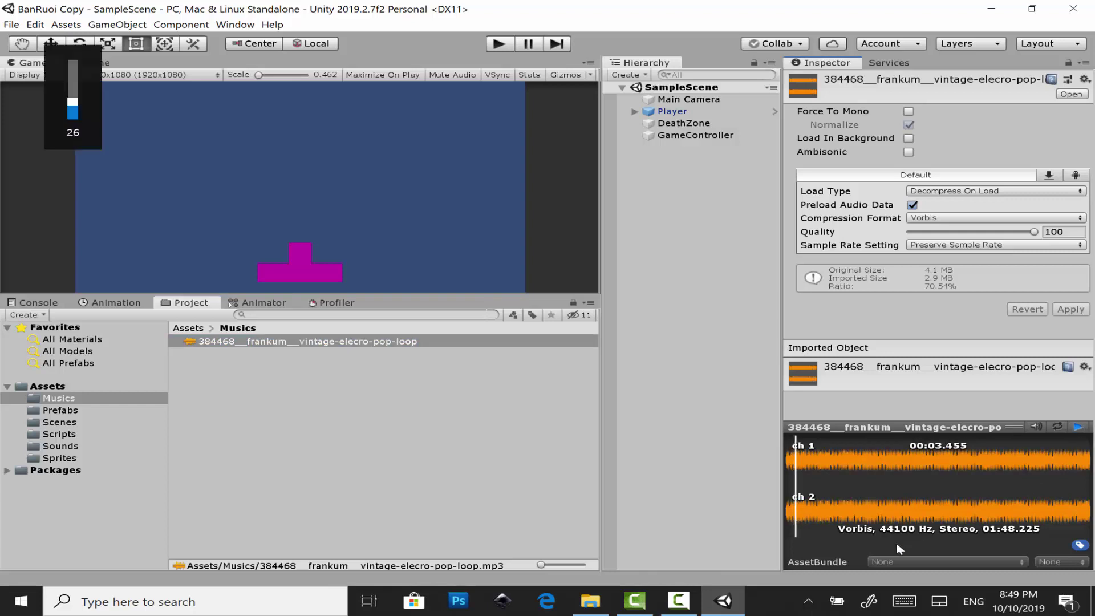
key("XF86AudioRaiseVolume")
key("XF86AudioRaiseVolume")
key("XF86AudioRaiseVolume")
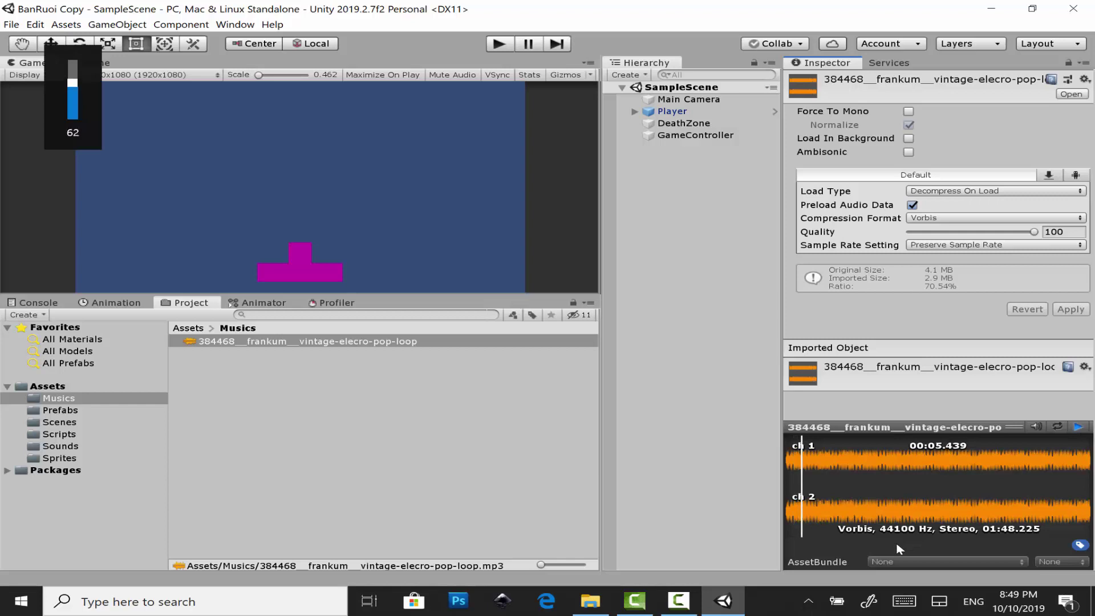
left_click(1078, 428)
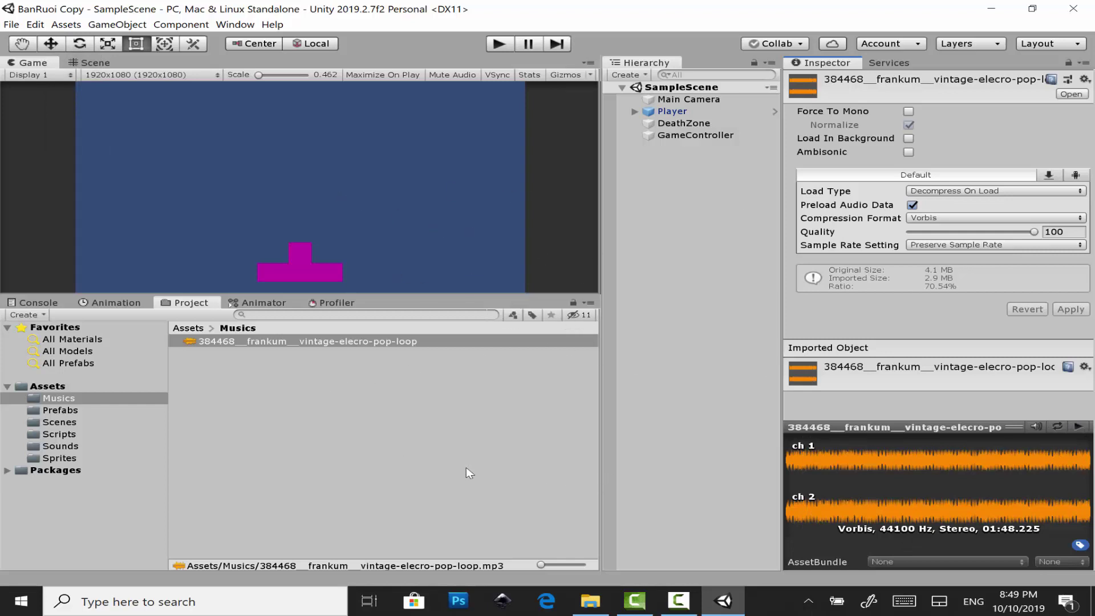
Open Assets/Sounds and preview the Laser sound several times.
left_click(114, 437)
left_click(110, 447)
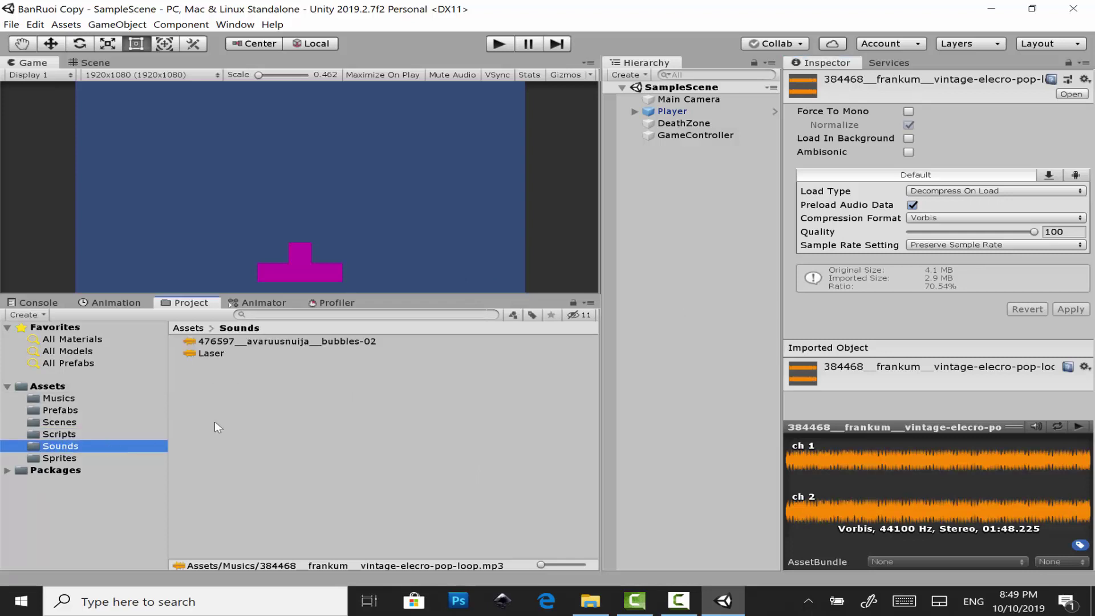
left_click(265, 355)
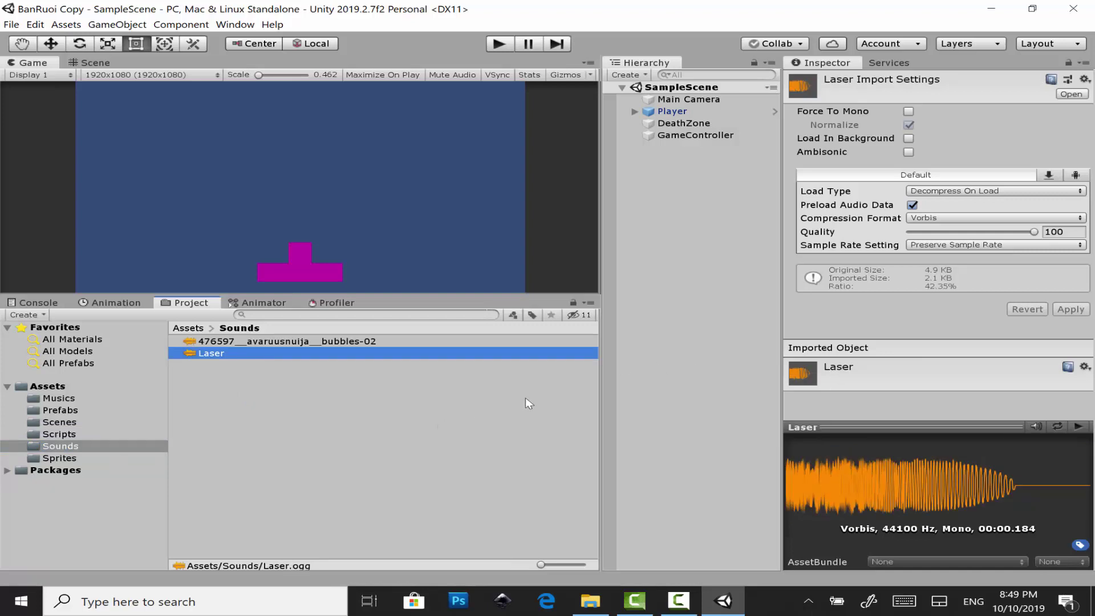
left_click(1079, 427)
left_click(1081, 429)
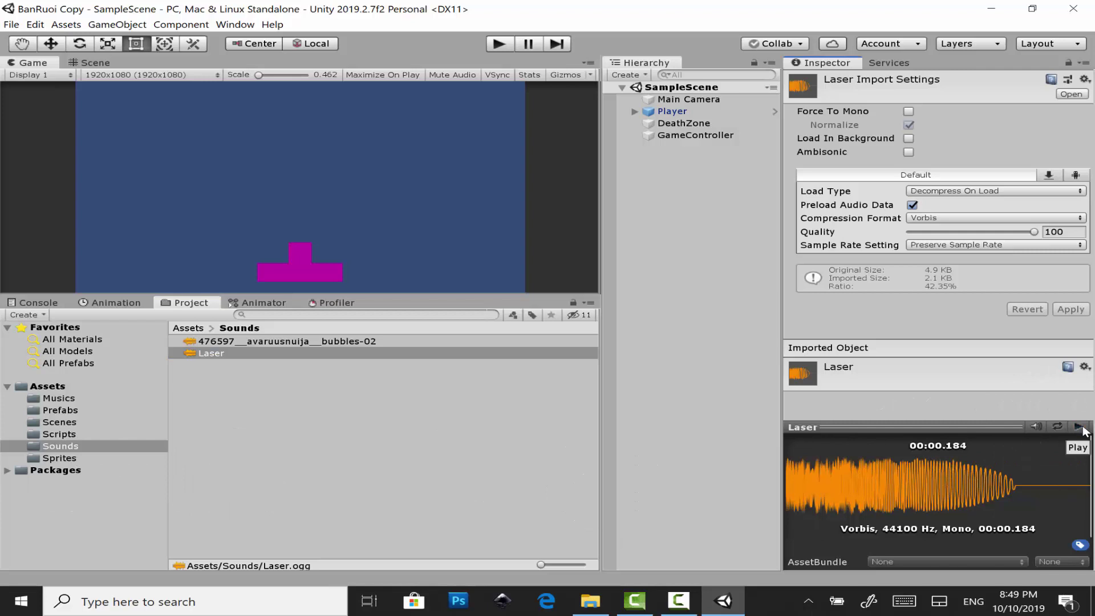
left_click(1080, 428)
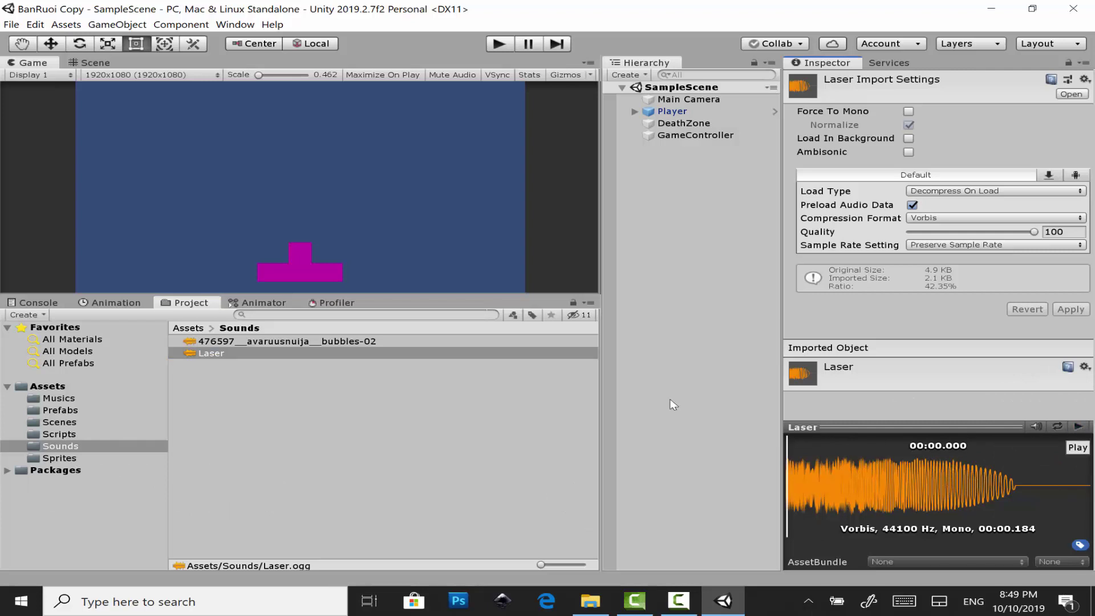
Preview the bubbles-02 sound twice, then clear the selection.
left_click(429, 342)
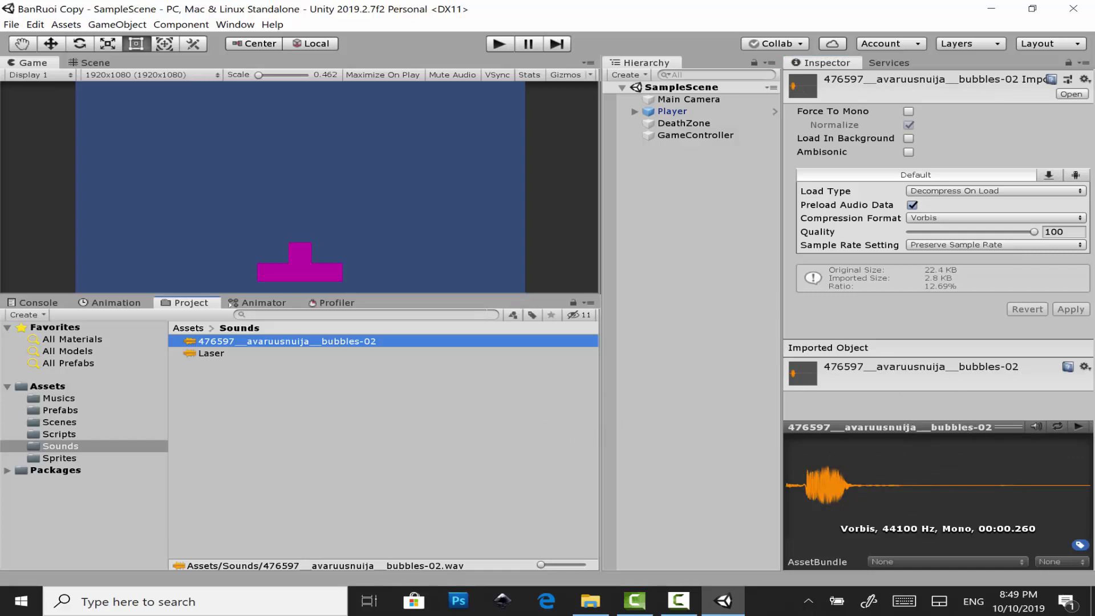
left_click(1088, 425)
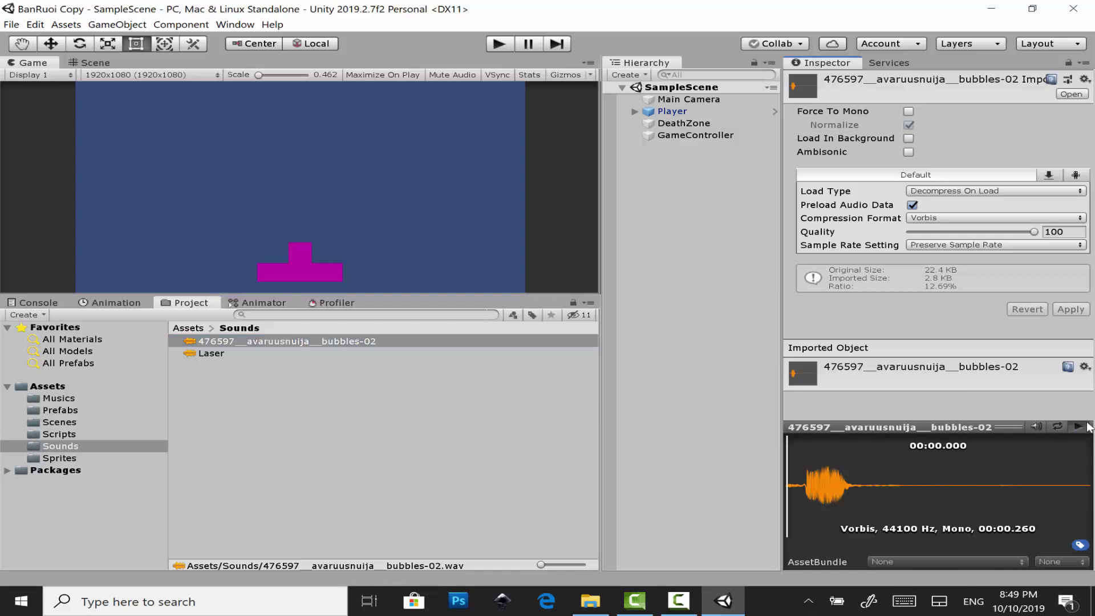
left_click(1088, 427)
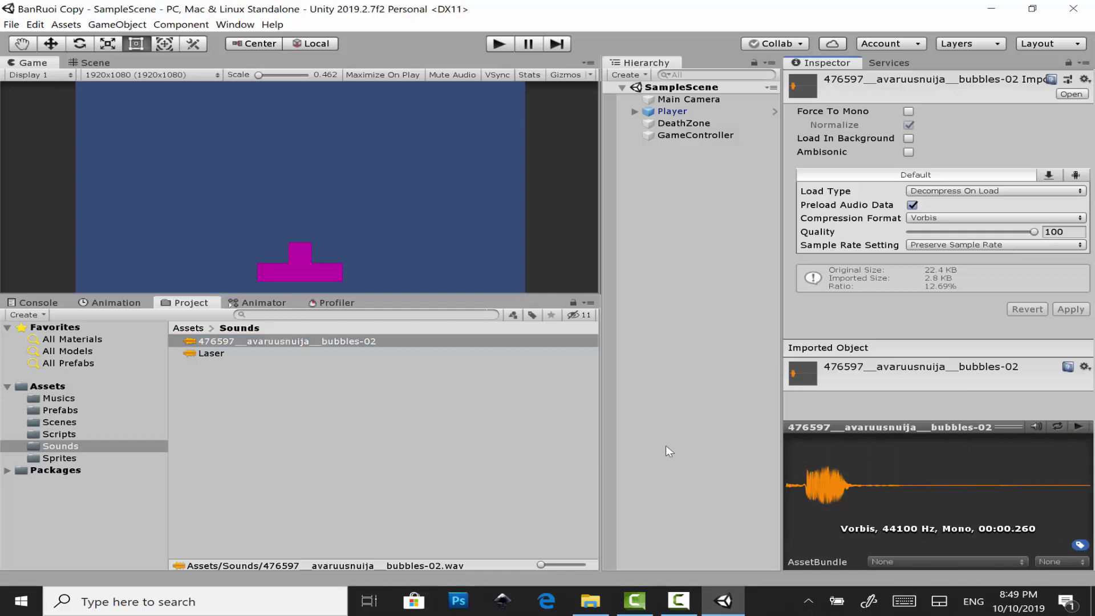
left_click(453, 410)
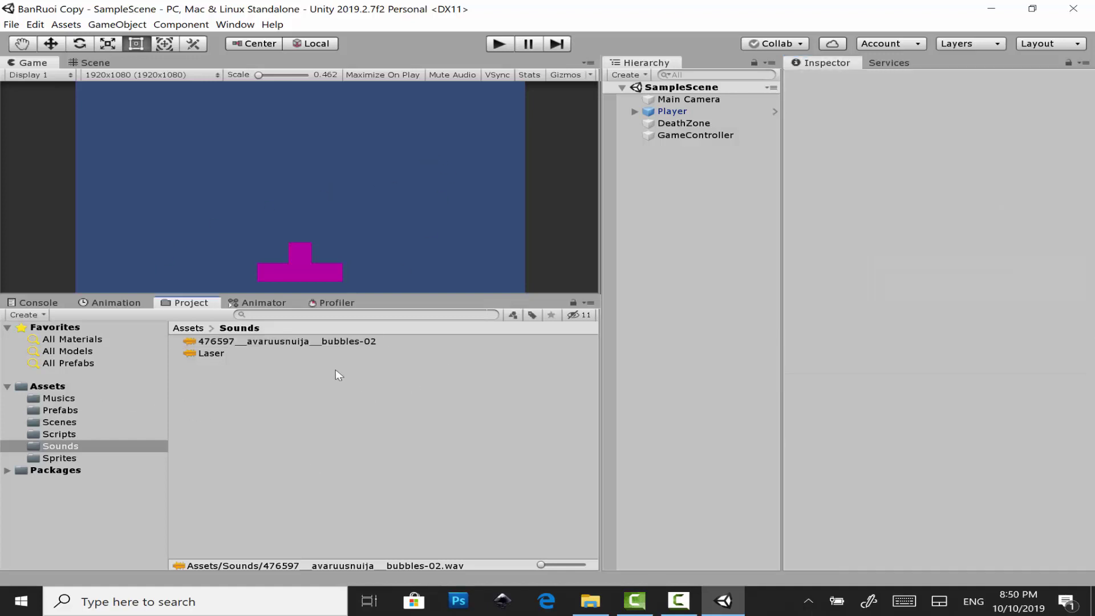
Create an Audio Source object in the Hierarchy via Audio > Audio Source.
right_click(711, 292)
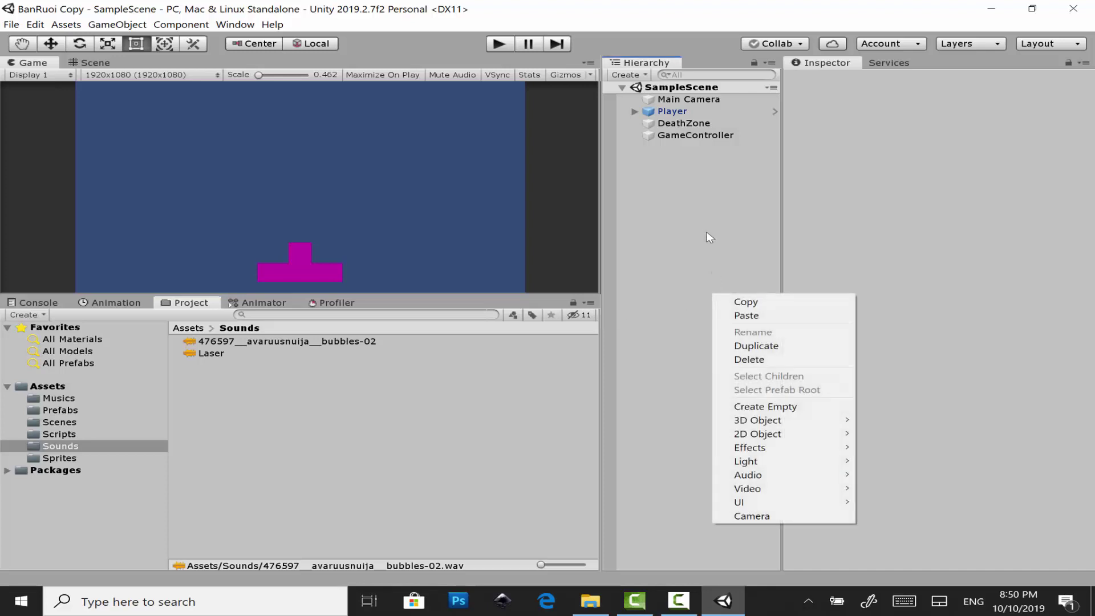
right_click(685, 192)
mouse_move(734, 365)
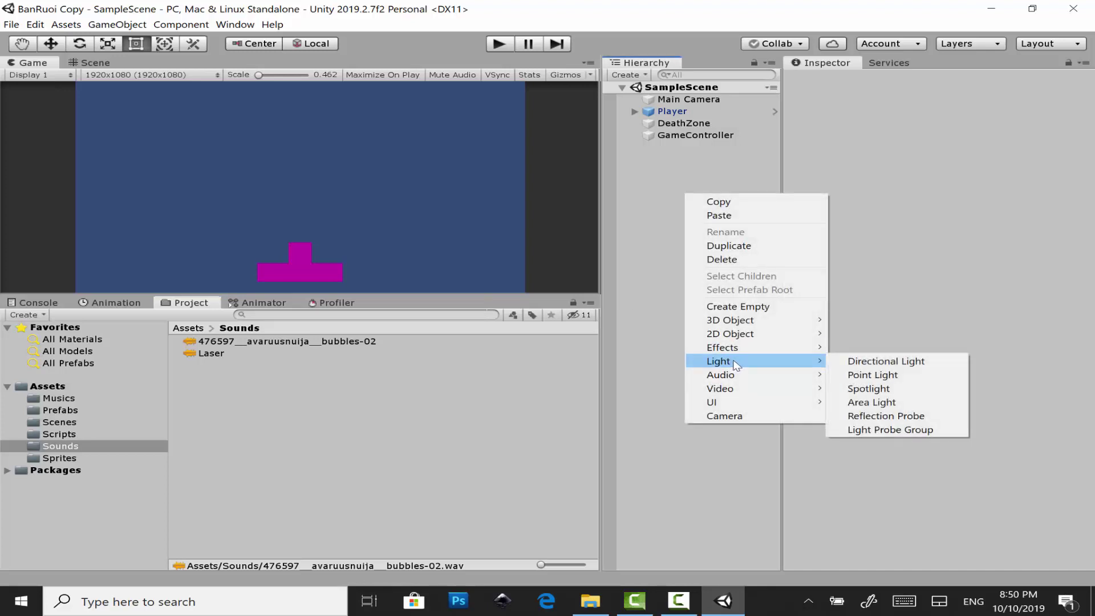
mouse_move(800, 381)
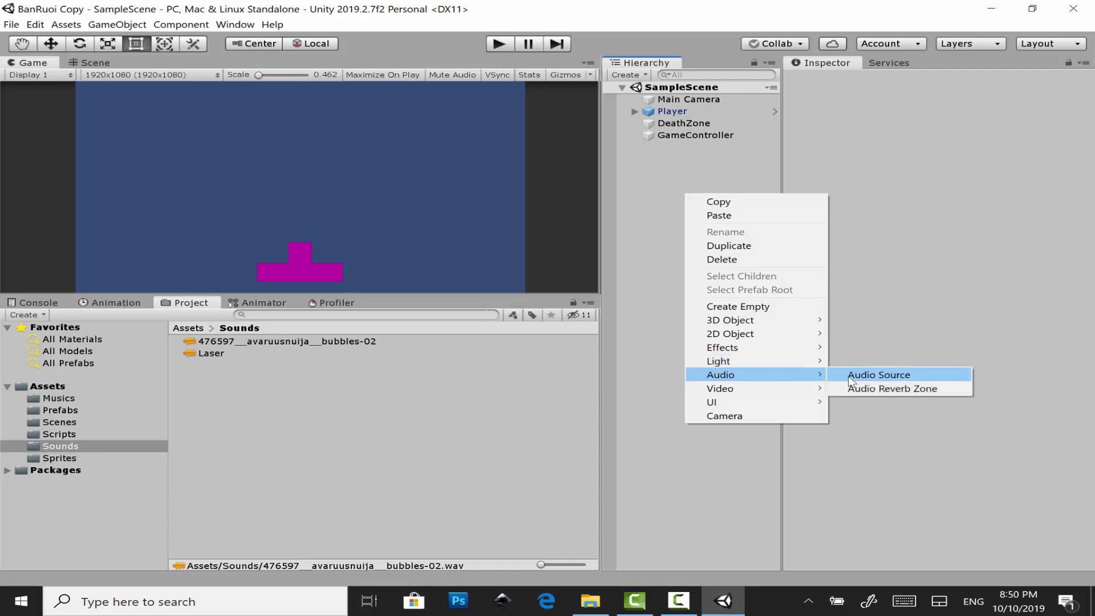
left_click(889, 379)
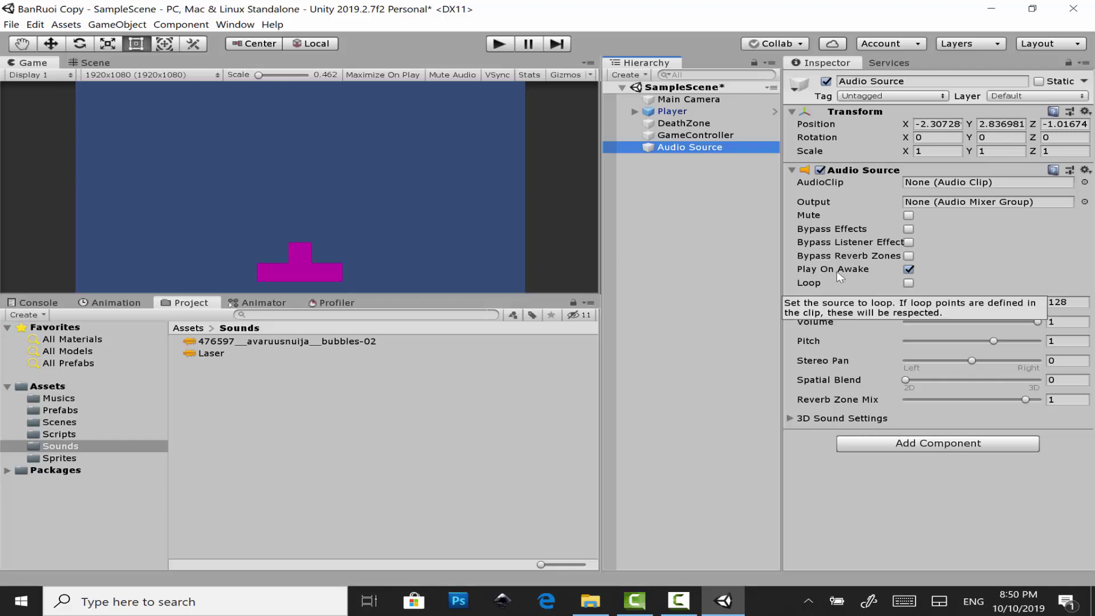
Make the Audio Source loop, reset its position to 0,0,0, and set volume to 0.503.
left_click(909, 284)
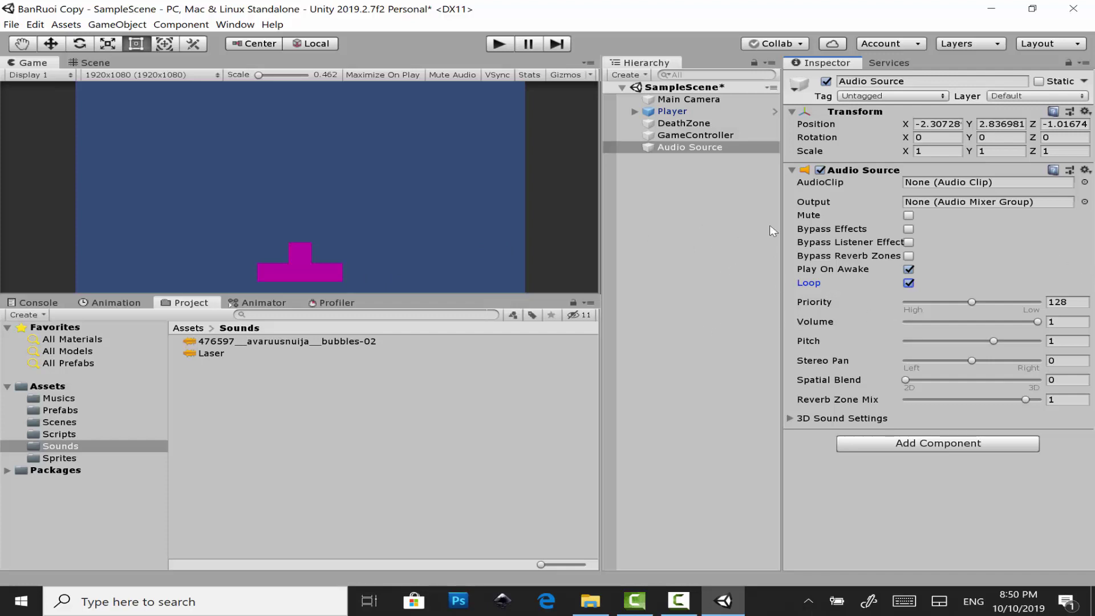
left_click(1086, 111)
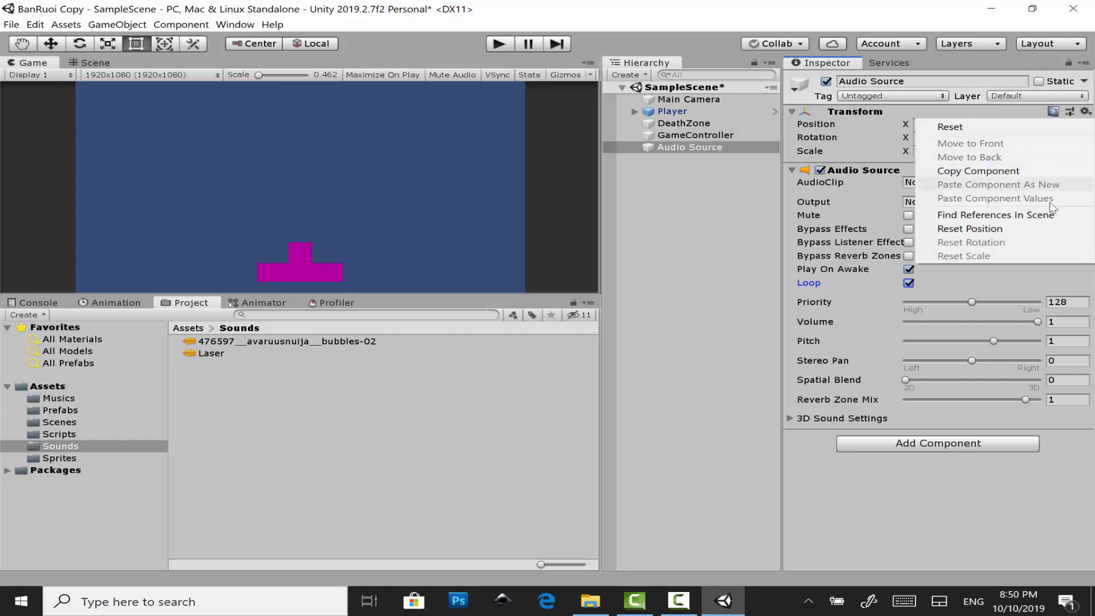
left_click(981, 215)
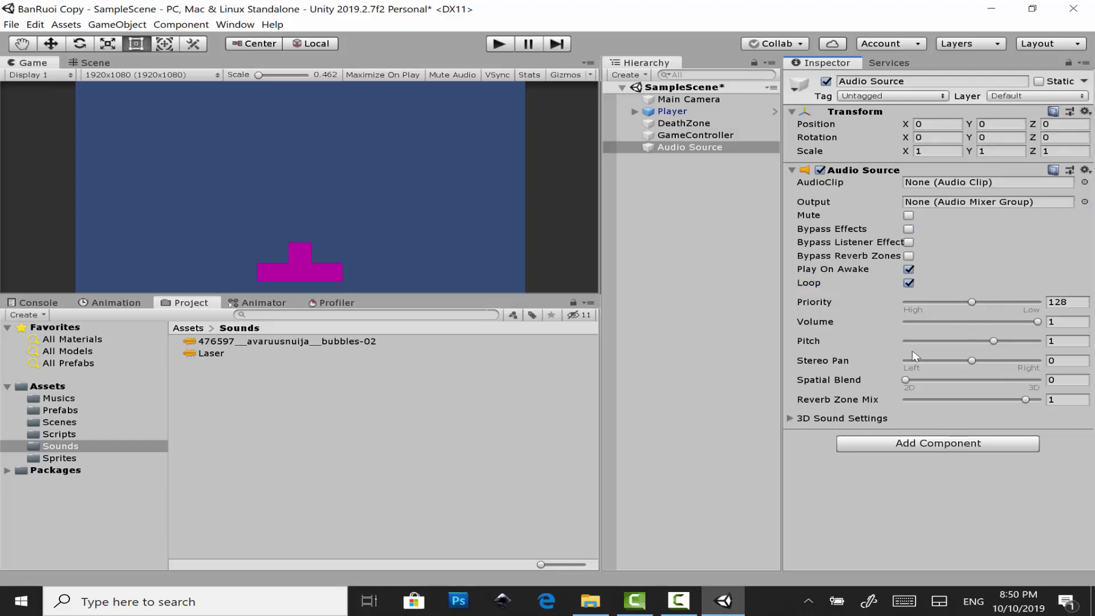
left_click(974, 322)
left_click_drag(974, 323, 974, 323)
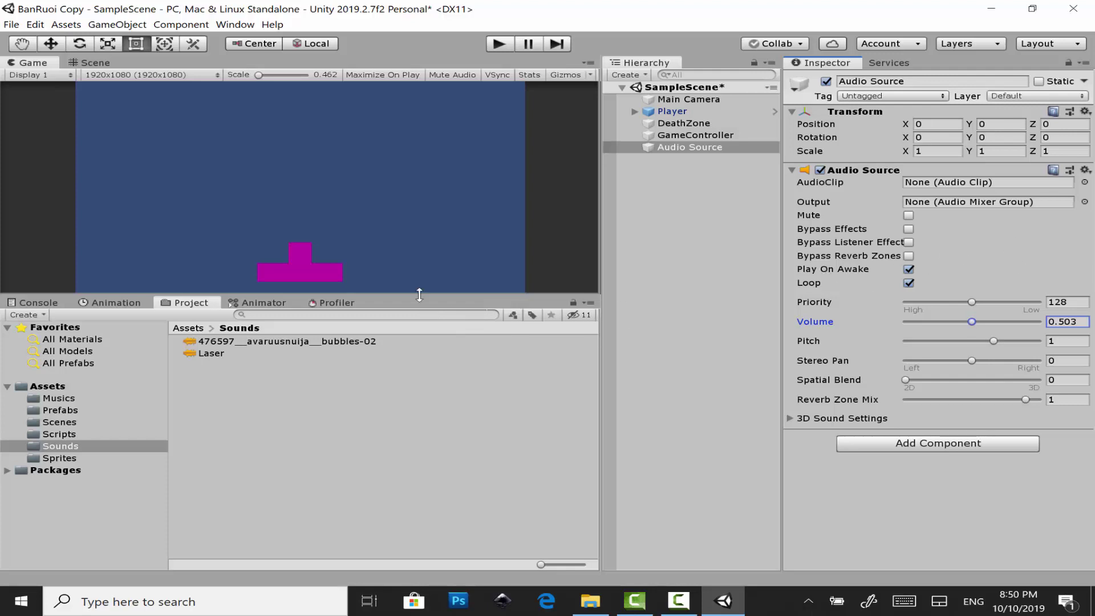
Assign the vintage-elecro-pop-loop music as the AudioClip and save the scene.
left_click(95, 398)
left_click(264, 340)
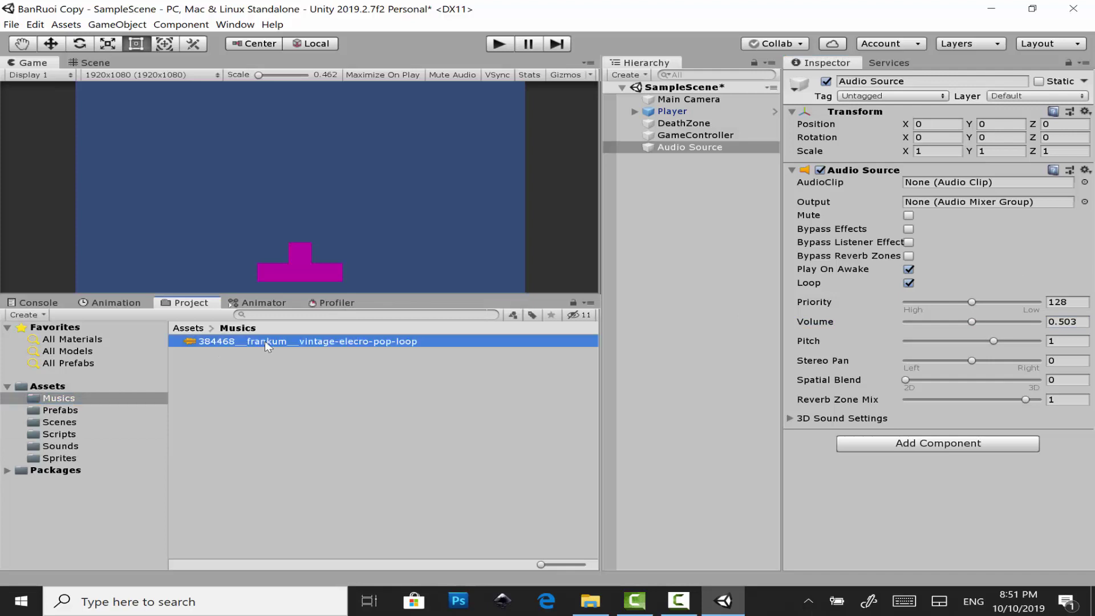
left_click_drag(264, 340, 972, 188)
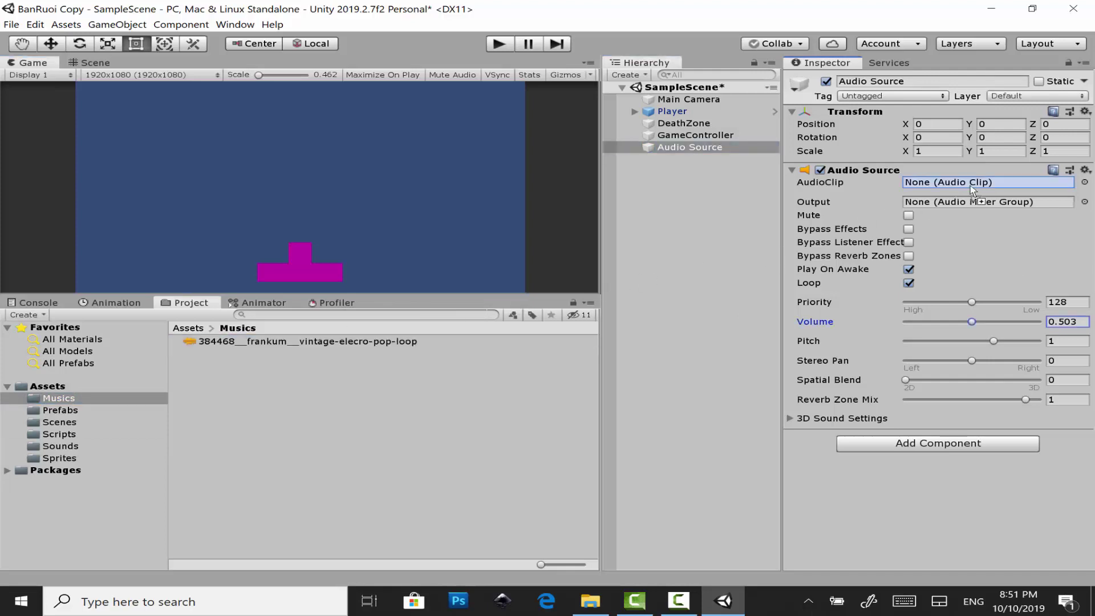
left_click_drag(972, 189, 972, 189)
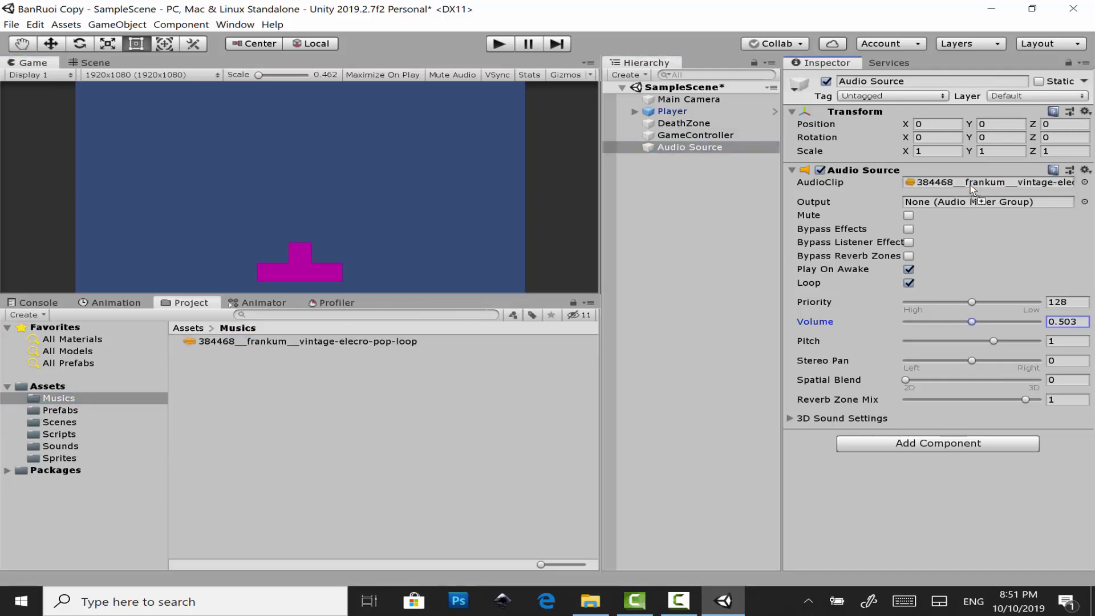
key("ctrl+s")
Play-test the game with the background music, stop it, and show Assets/Scripts.
left_click(498, 44)
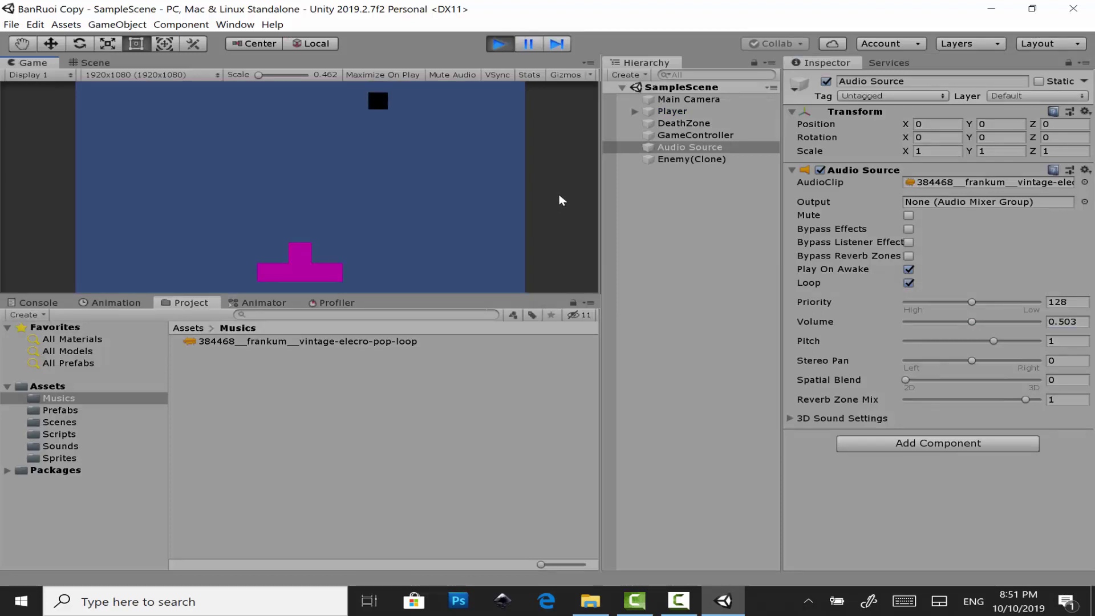
left_click(499, 45)
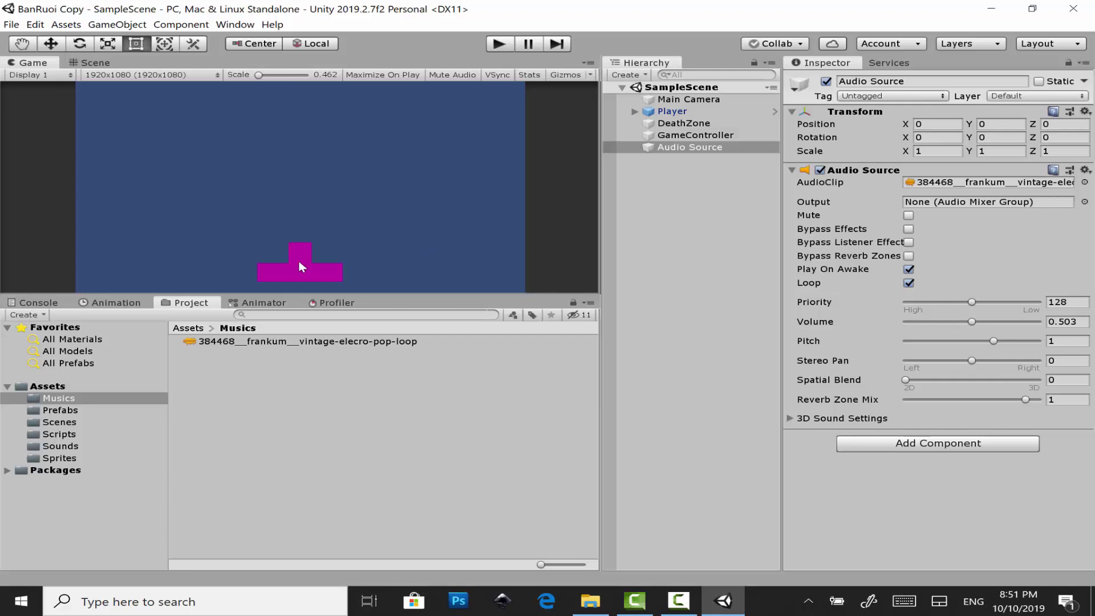
left_click(231, 285)
left_click(97, 378)
left_click(129, 434)
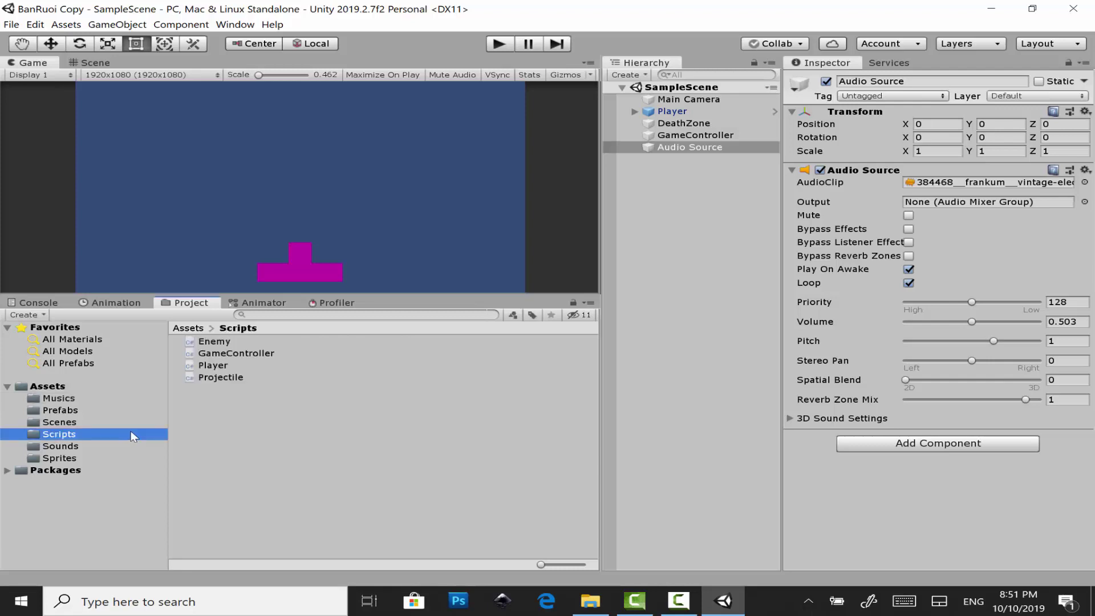
Open Player.cs and declare 'public AudioSource aus;' below shootingPoint, then save.
double_click(212, 366)
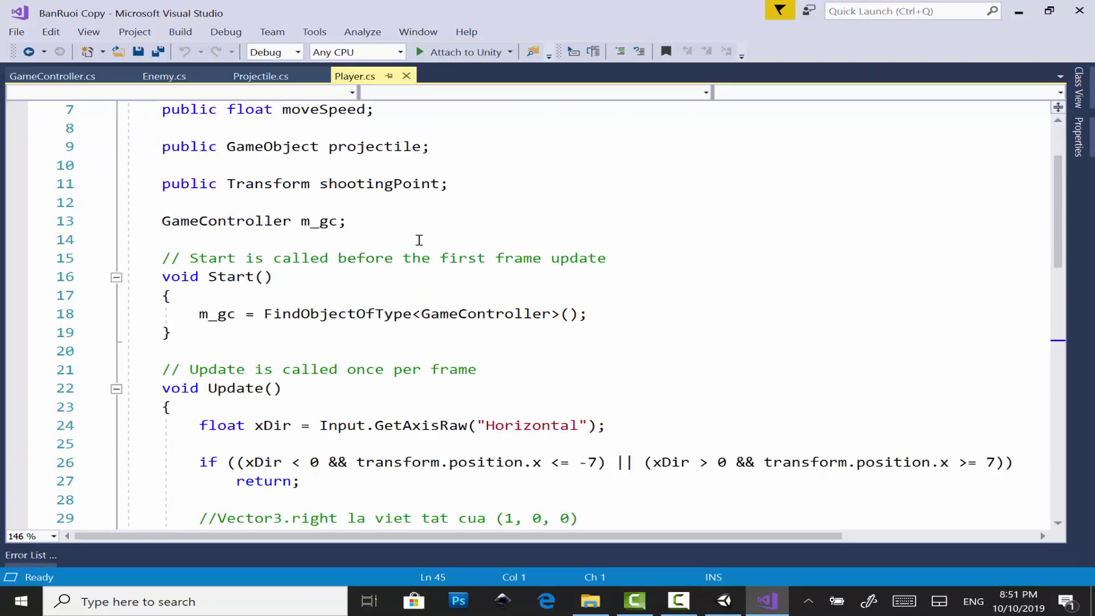
scroll(434, 235, "up", 1)
left_click(474, 244)
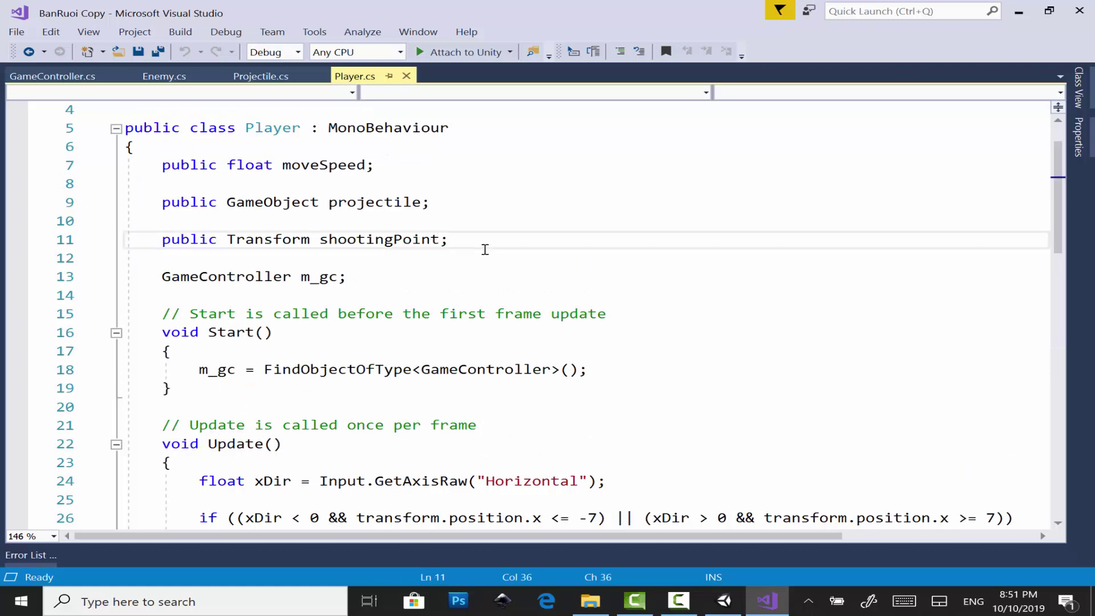
key("Return")
key("Return")
type("p")
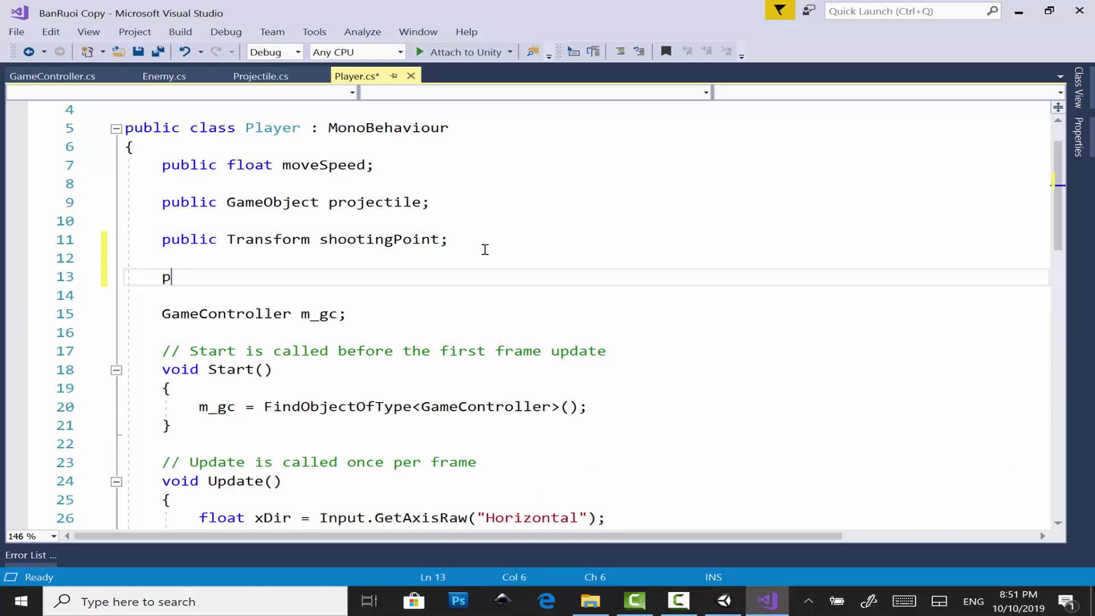
type("u")
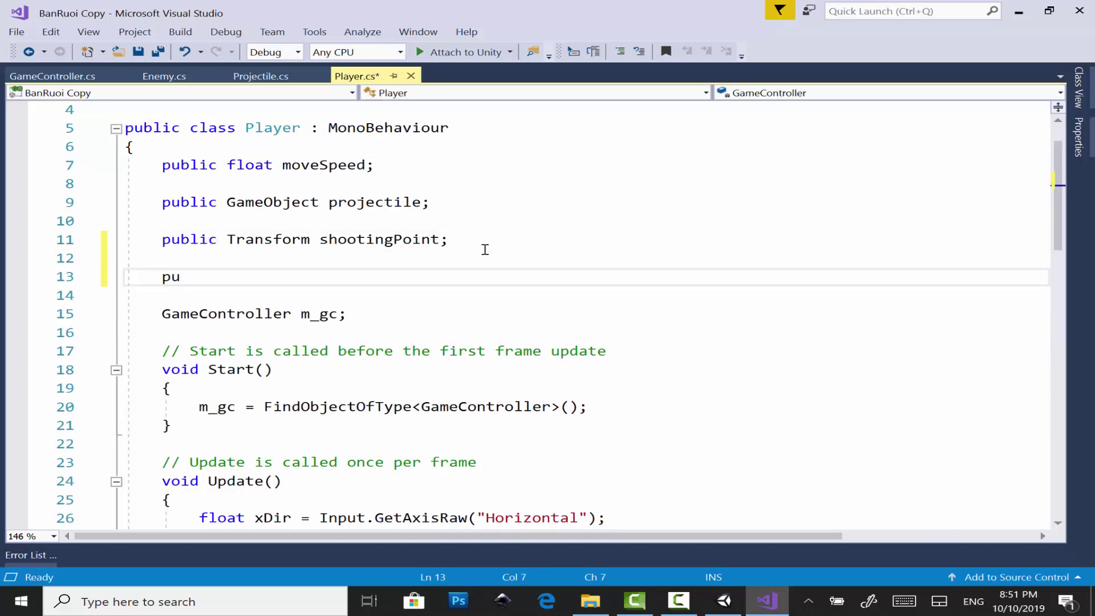
type("b")
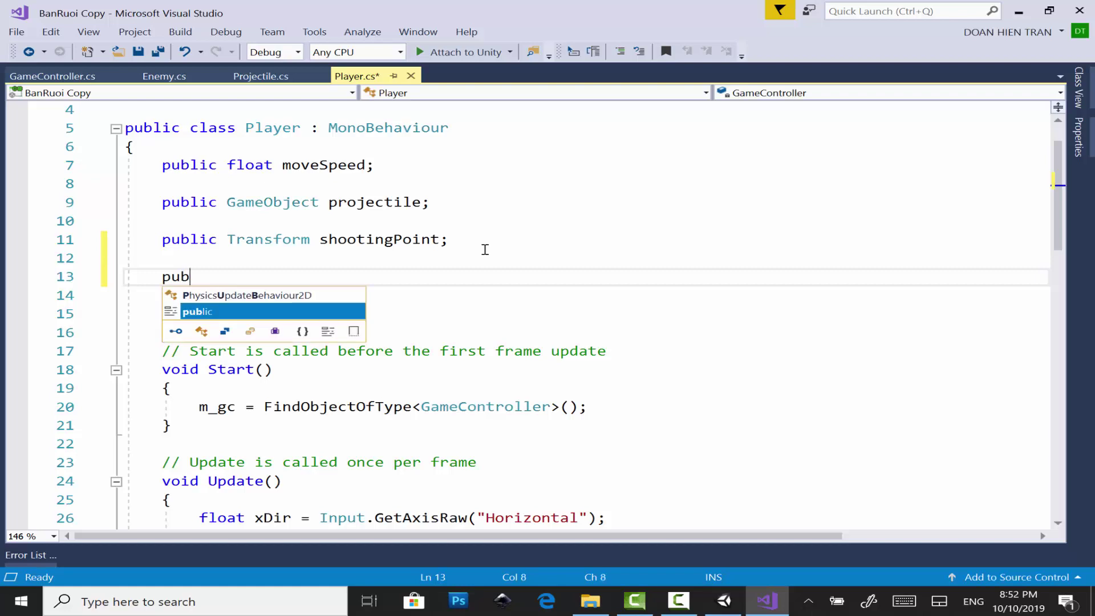
type("lic A")
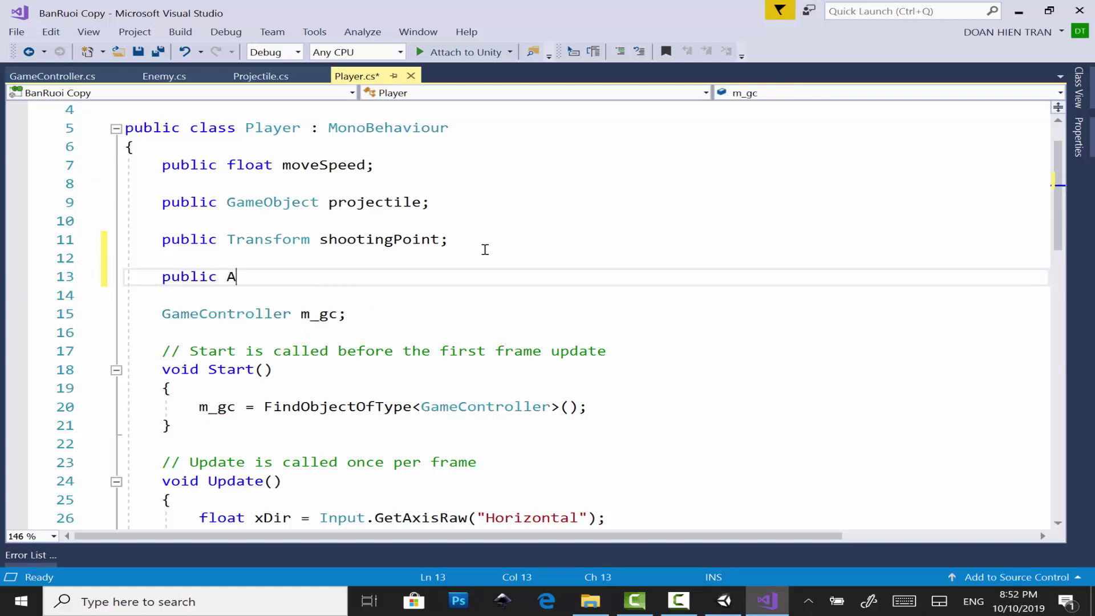
type("u")
key("BackSpace")
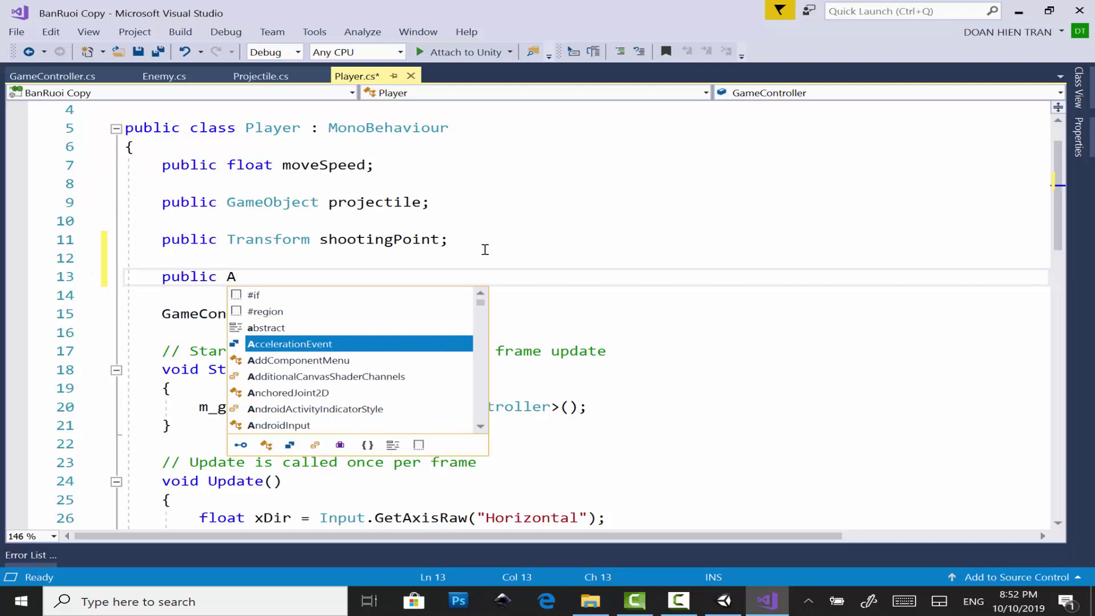
type("udios")
key("Down")
key("Tab")
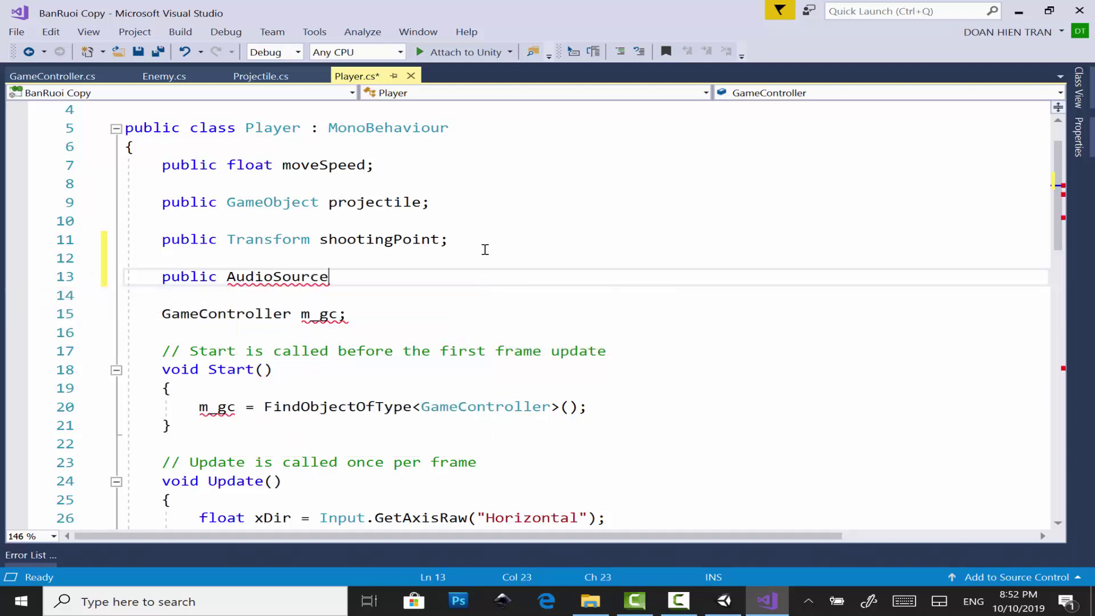
type(" aus")
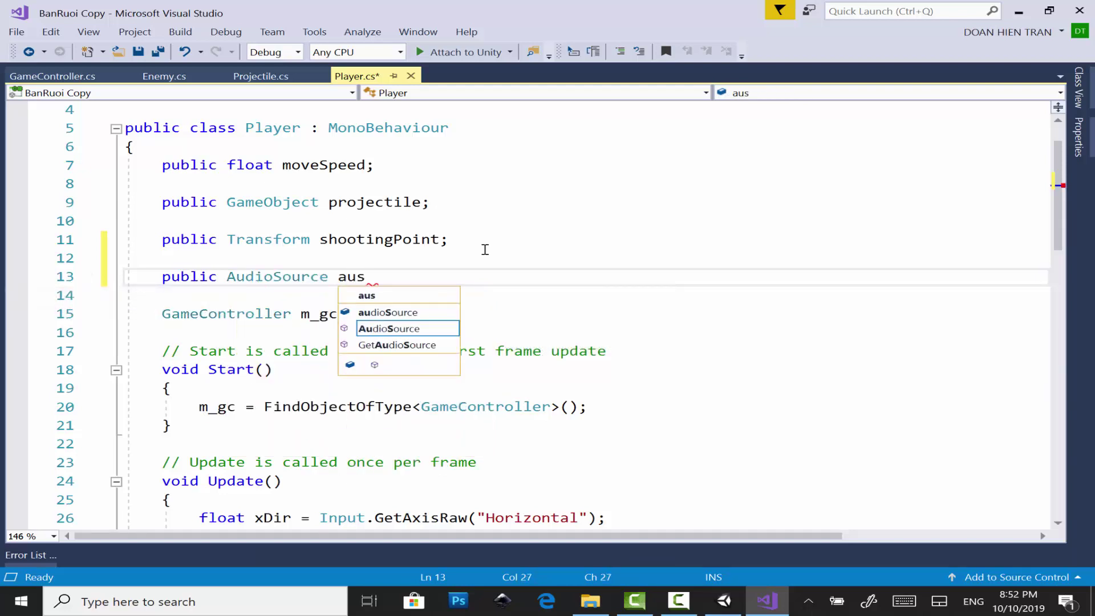
type(";")
key("ctrl+s")
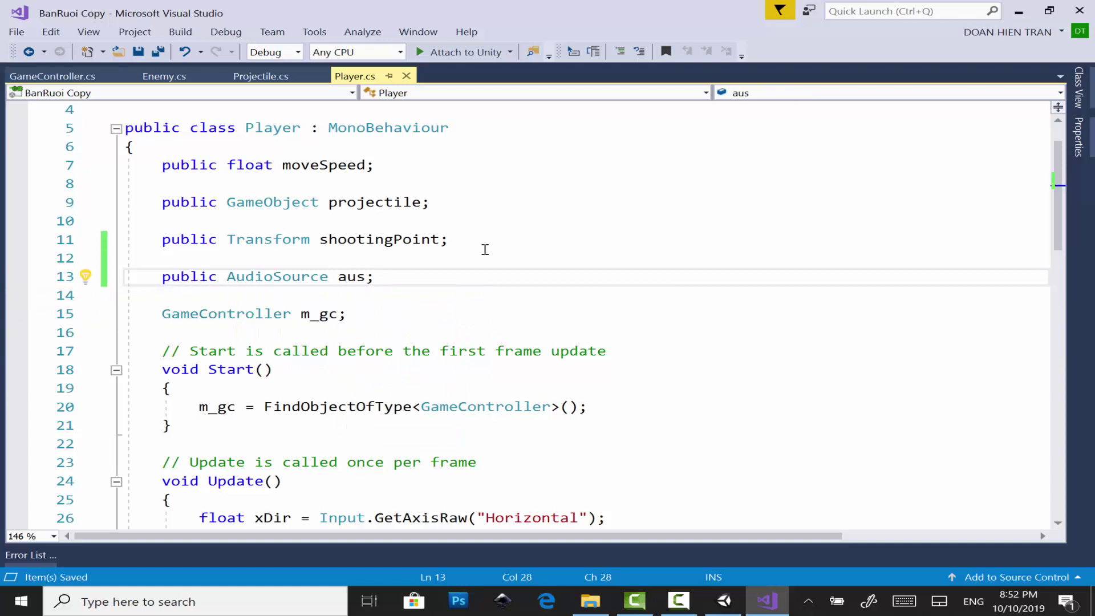
Add 'public AudioClip shootingSound;' below aus, save, and scroll down to Shoot().
key("Return")
key("Return")
type("pu ")
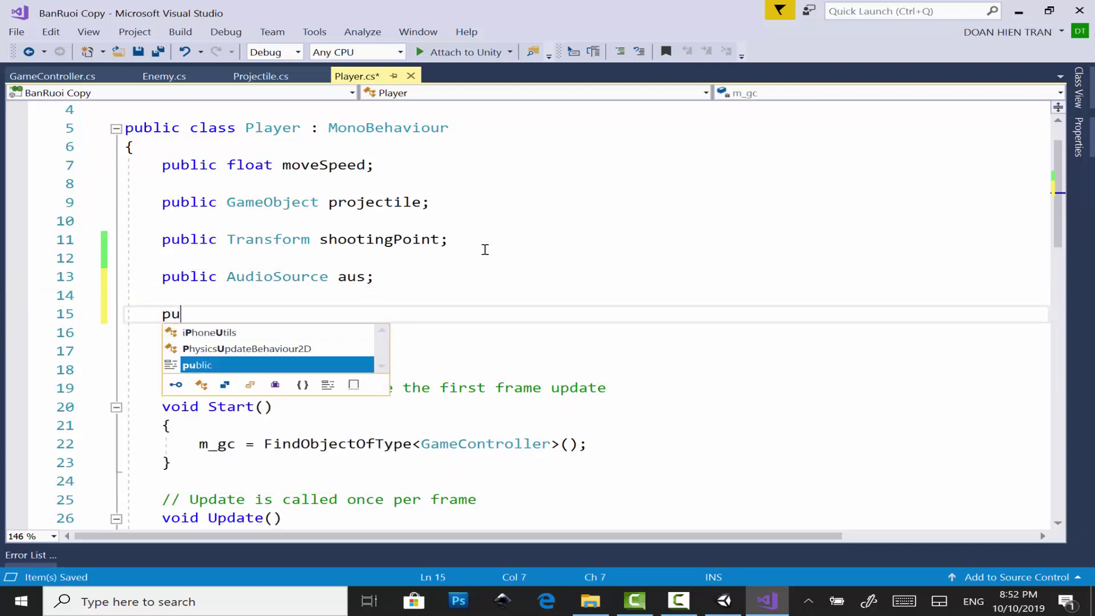
type("Au")
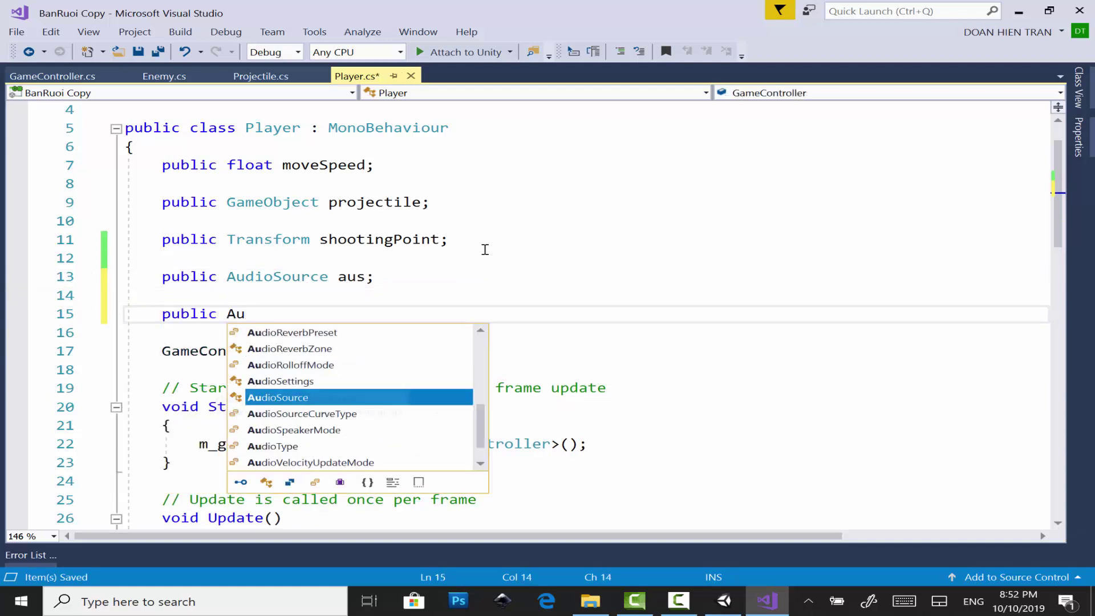
type("dioc")
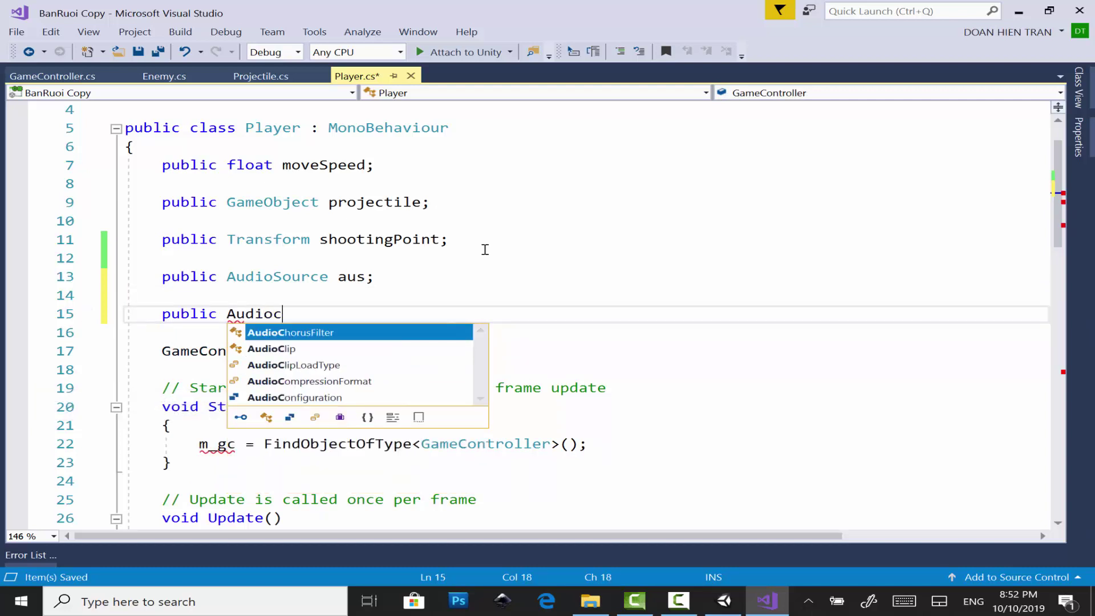
key("Tab")
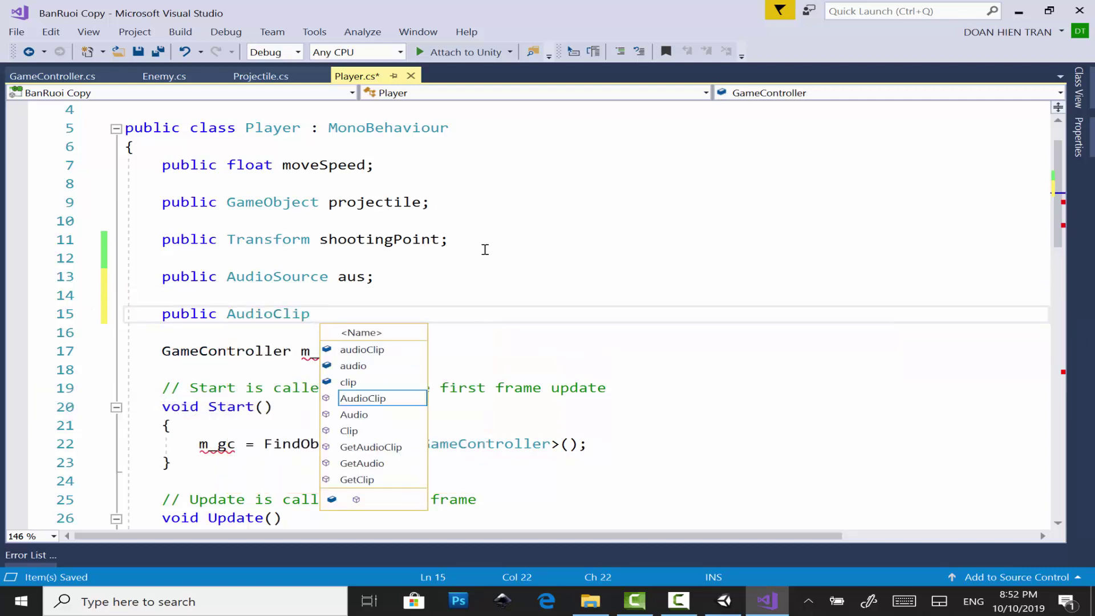
type("shoo")
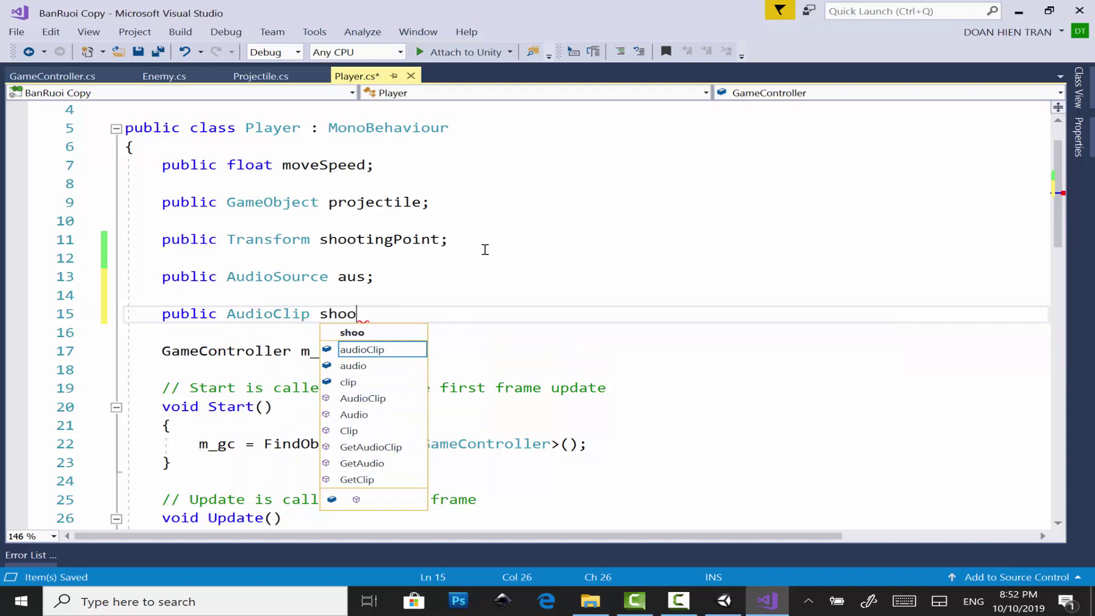
type("tingSoun")
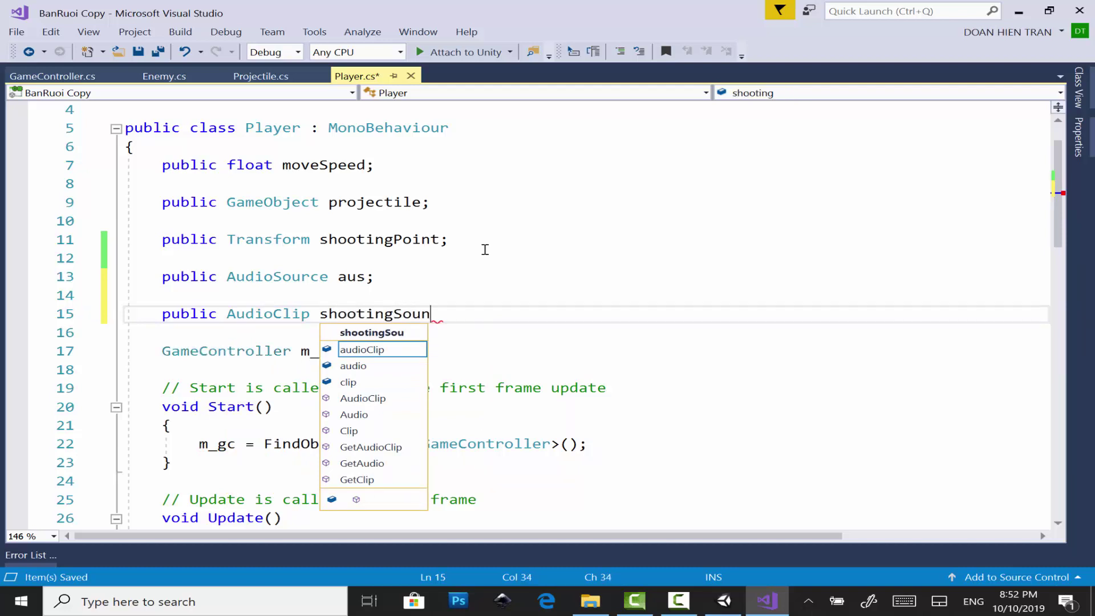
type("d;")
key("ctrl+s")
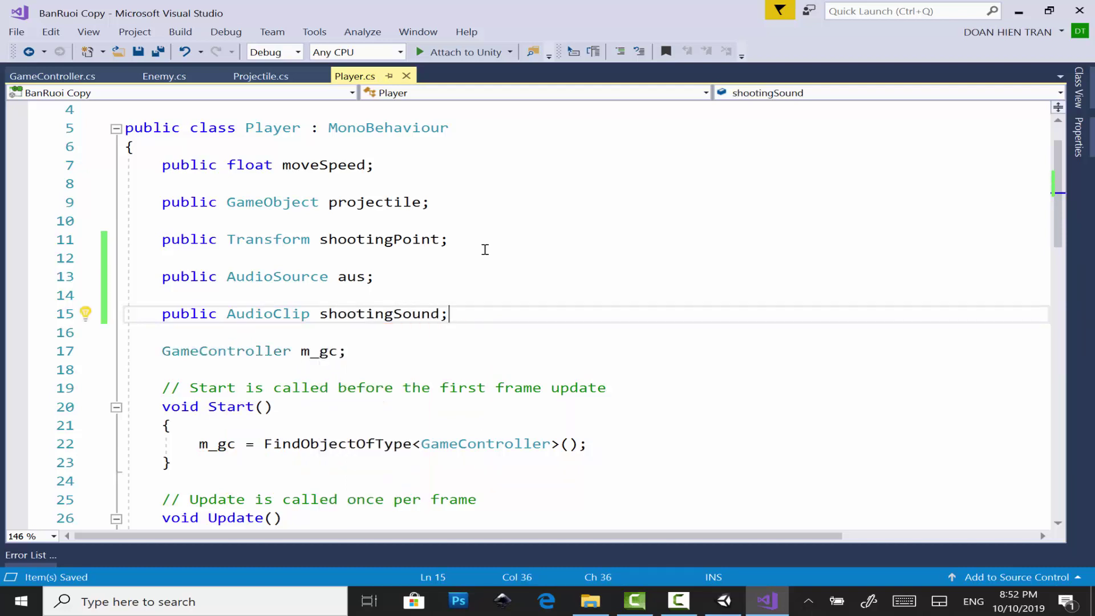
scroll(501, 208, "down", 1)
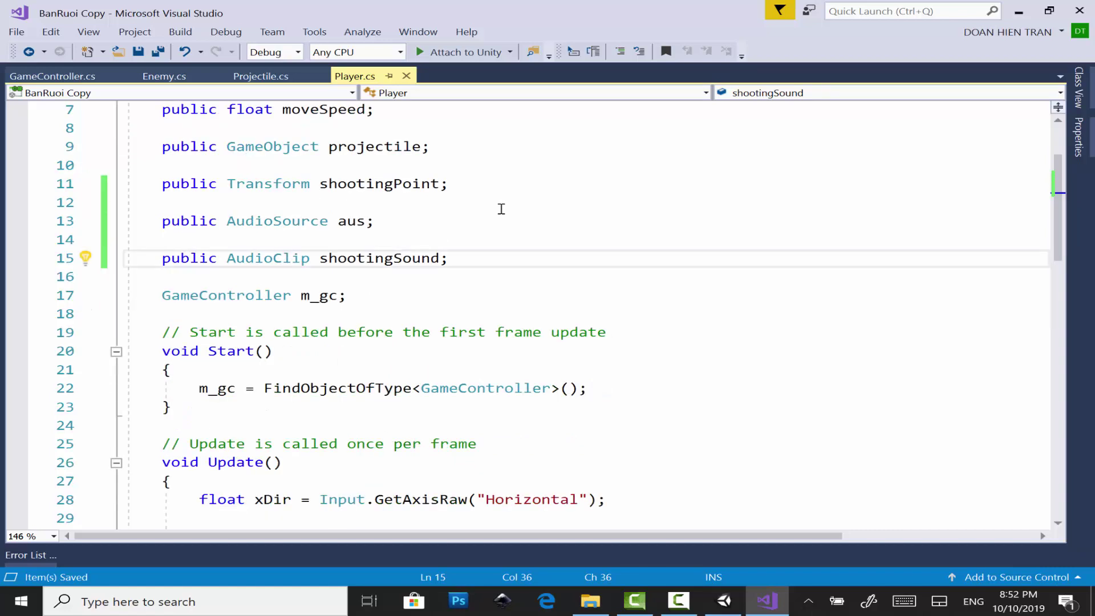
scroll(500, 208, "down", 1)
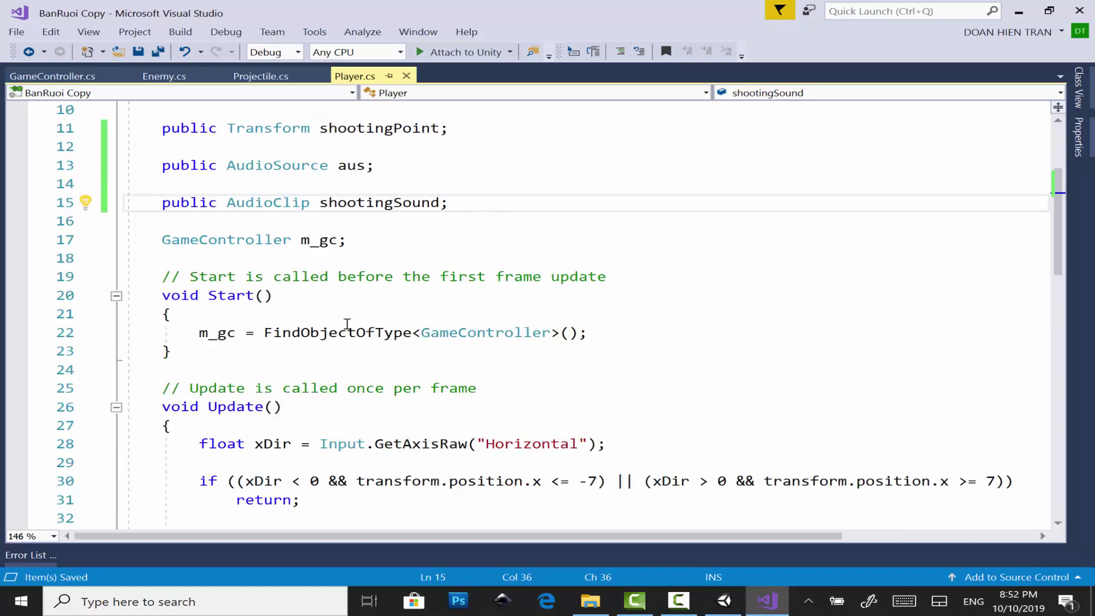
scroll(254, 300, "down", 3)
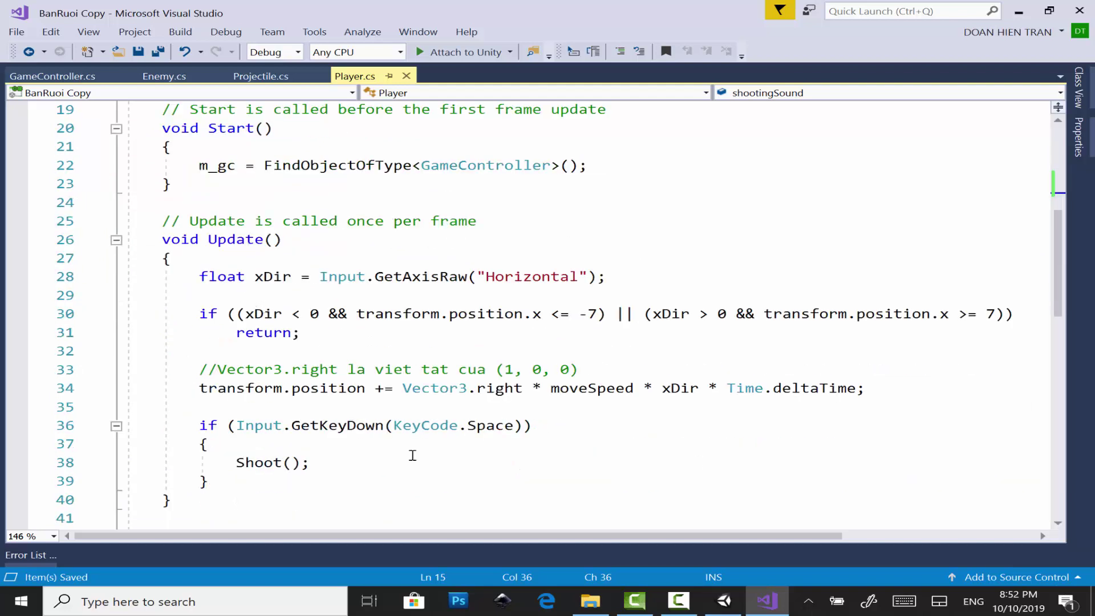
scroll(398, 433, "down", 2)
scroll(372, 427, "down", 2)
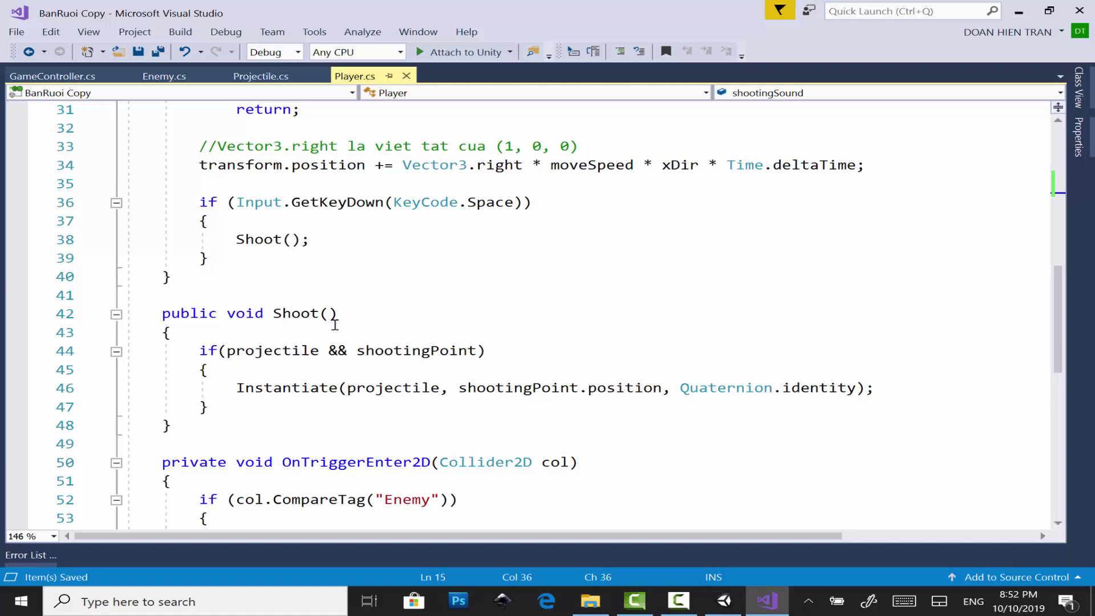
Inside Shoot() add an 'if(aus && shootingSound)' check above Instantiate.
left_click(306, 371)
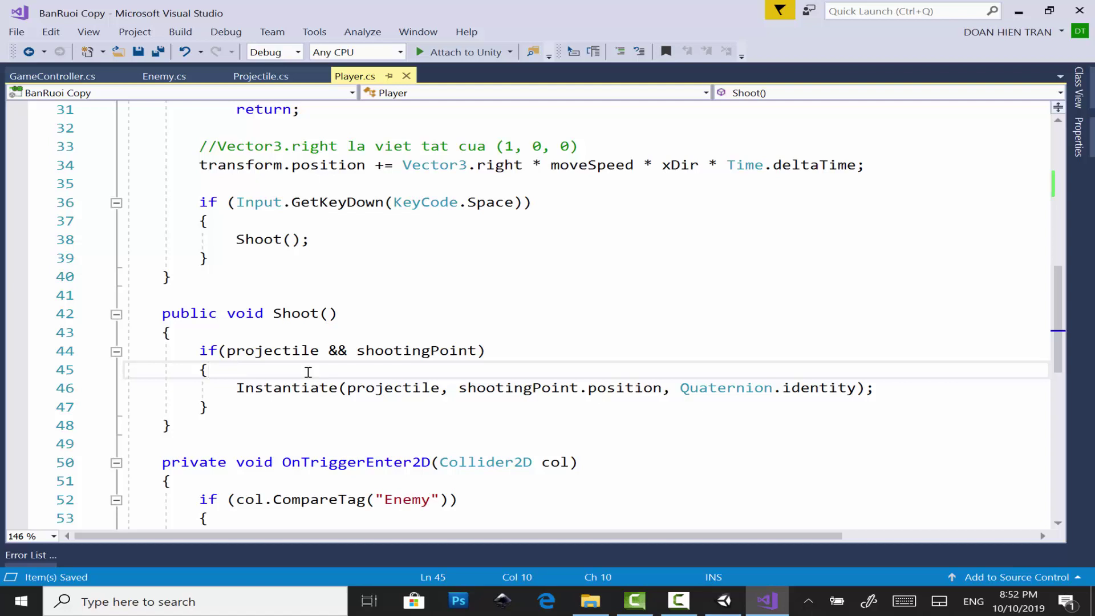
key("Return")
key("Up")
key("Down")
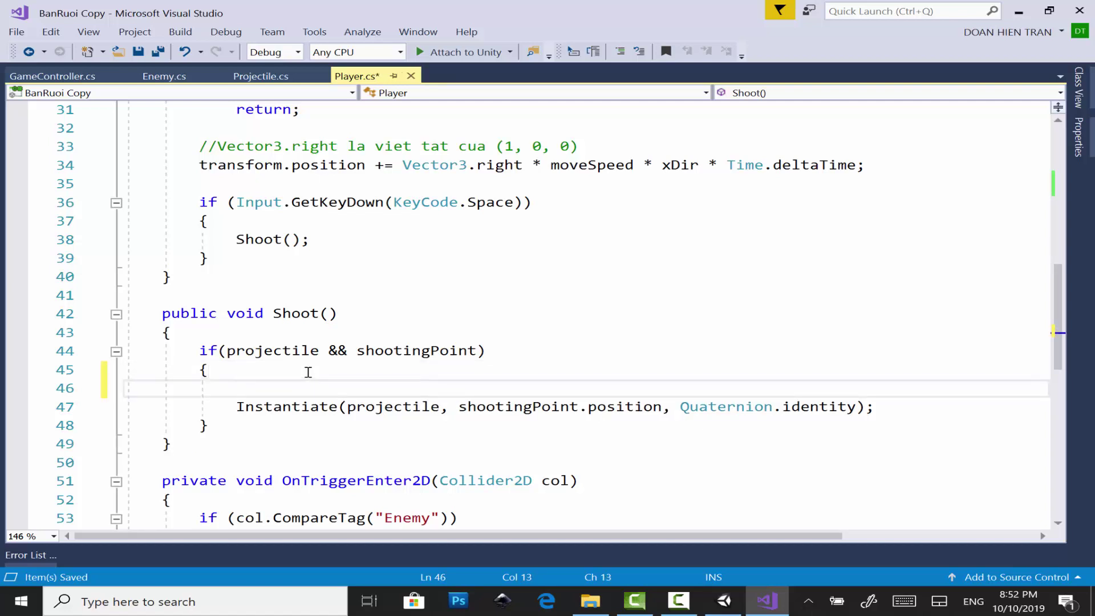
key("Return")
key("Up")
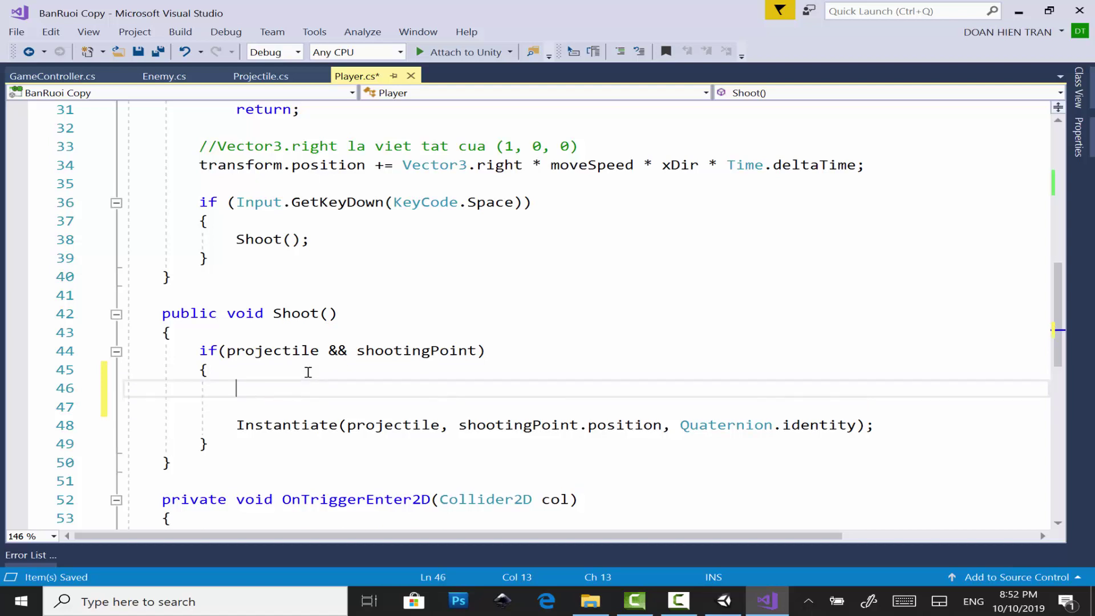
type("if(")
type("au")
key("Tab")
type("&& ")
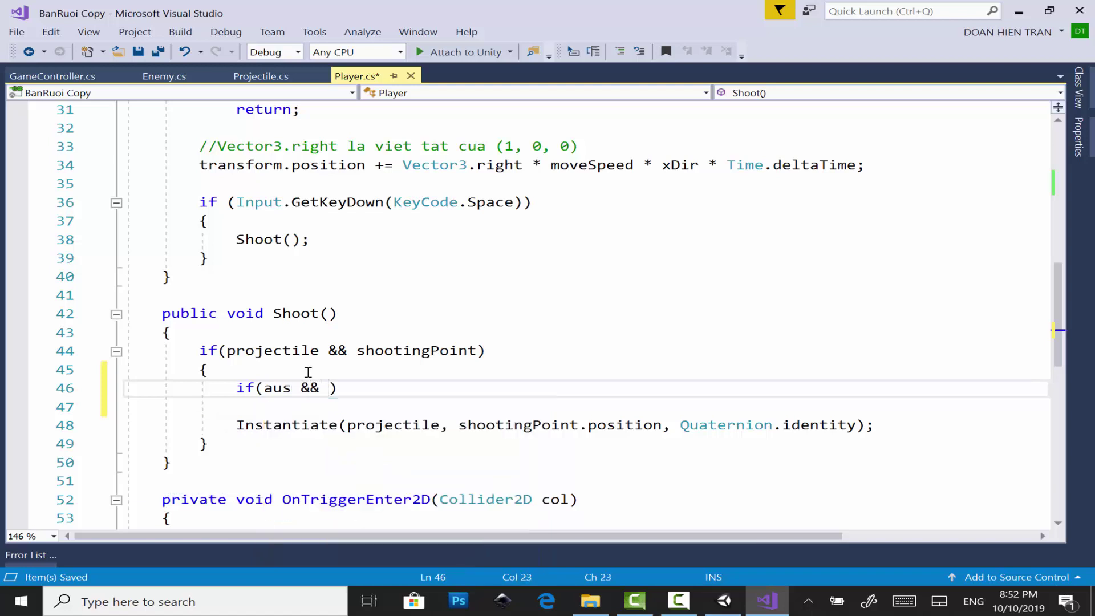
type("sh")
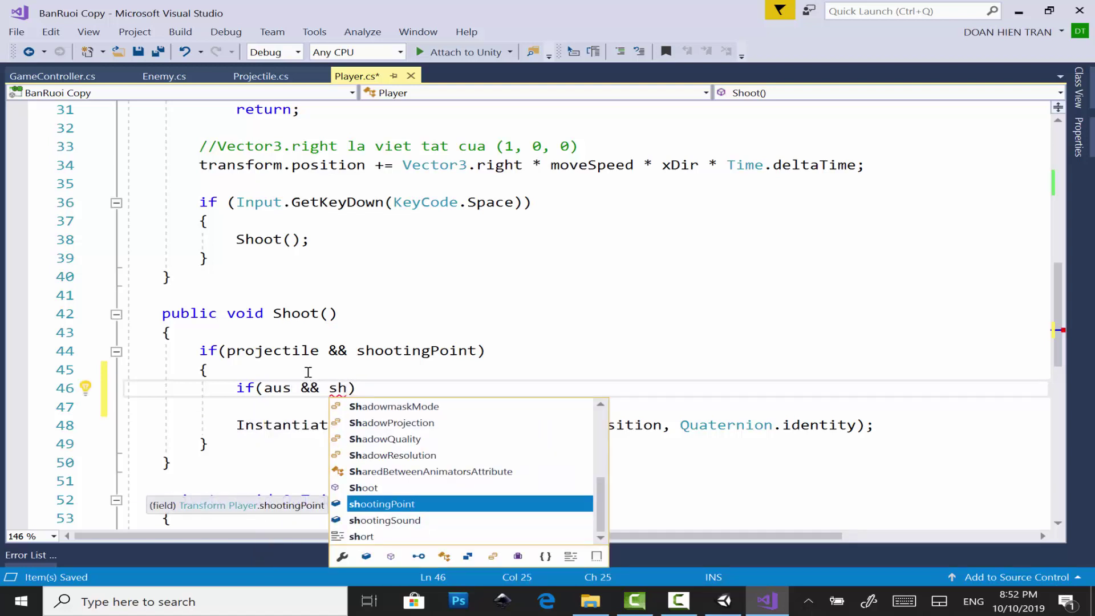
key("Down")
key("Tab")
type(")")
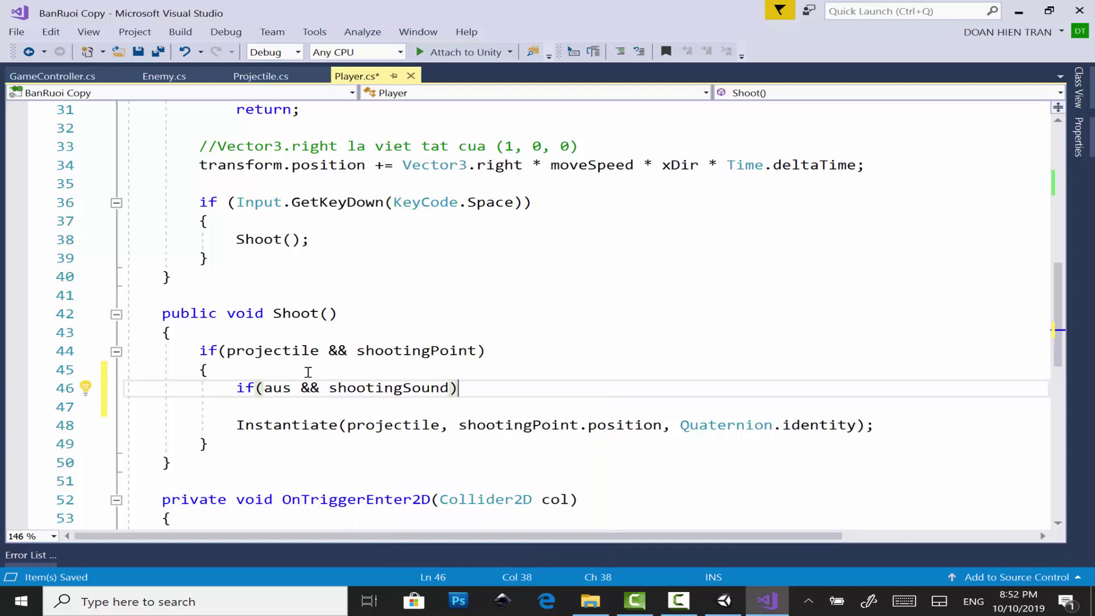
key("Return")
type("{")
key("Return")
Call aus.PlayOneShot(shootingSound) inside the check, save Player.cs, and return to Unity.
type("a")
key("Tab")
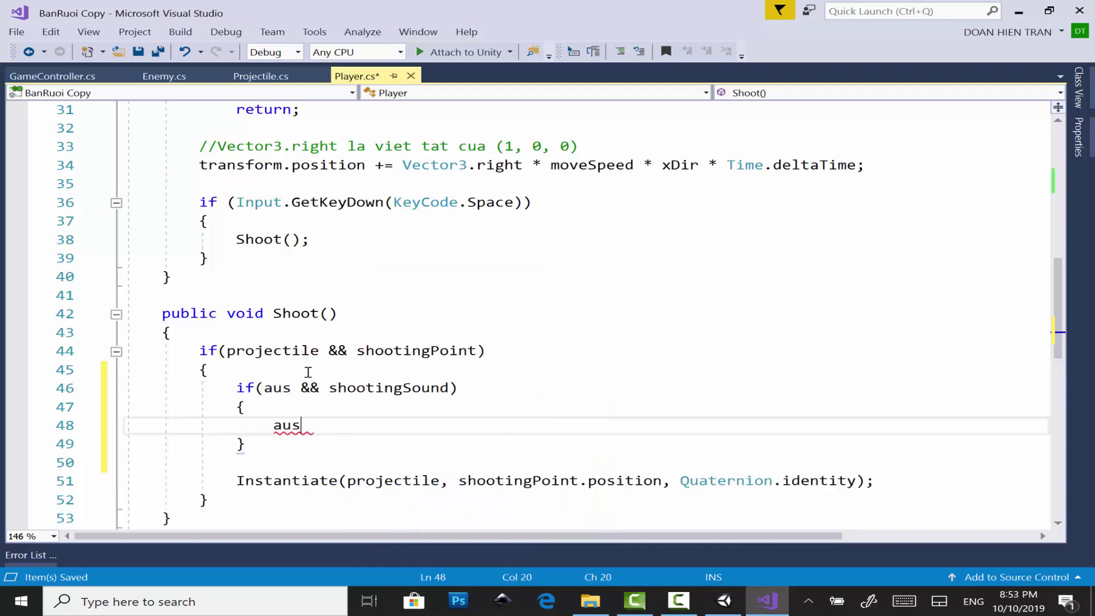
type(".s")
key("BackSpace")
type("p")
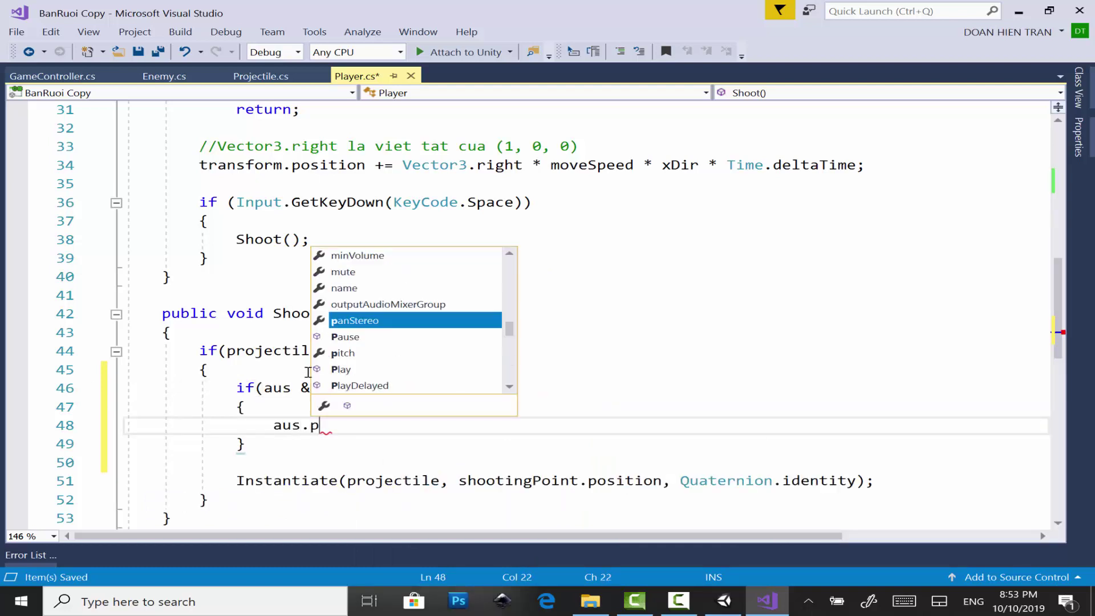
type("l")
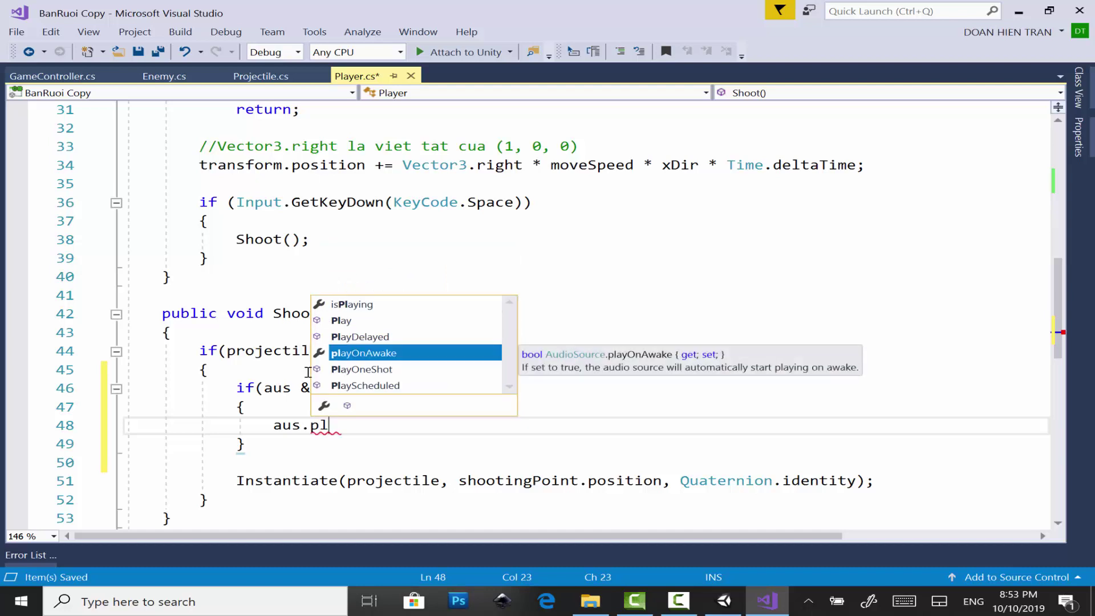
key("Down")
key("Tab")
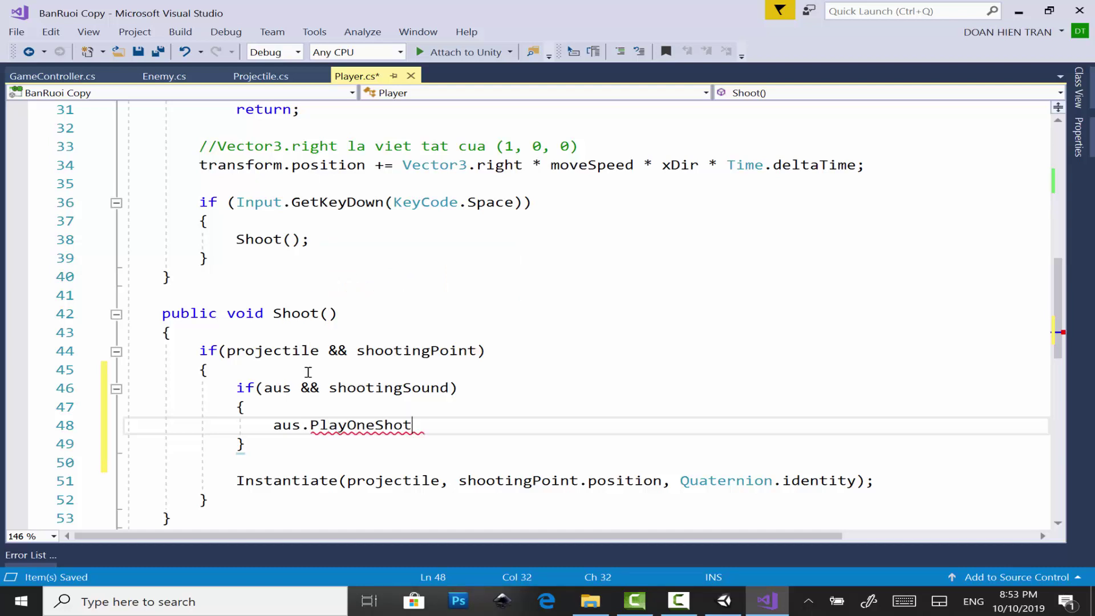
type("(")
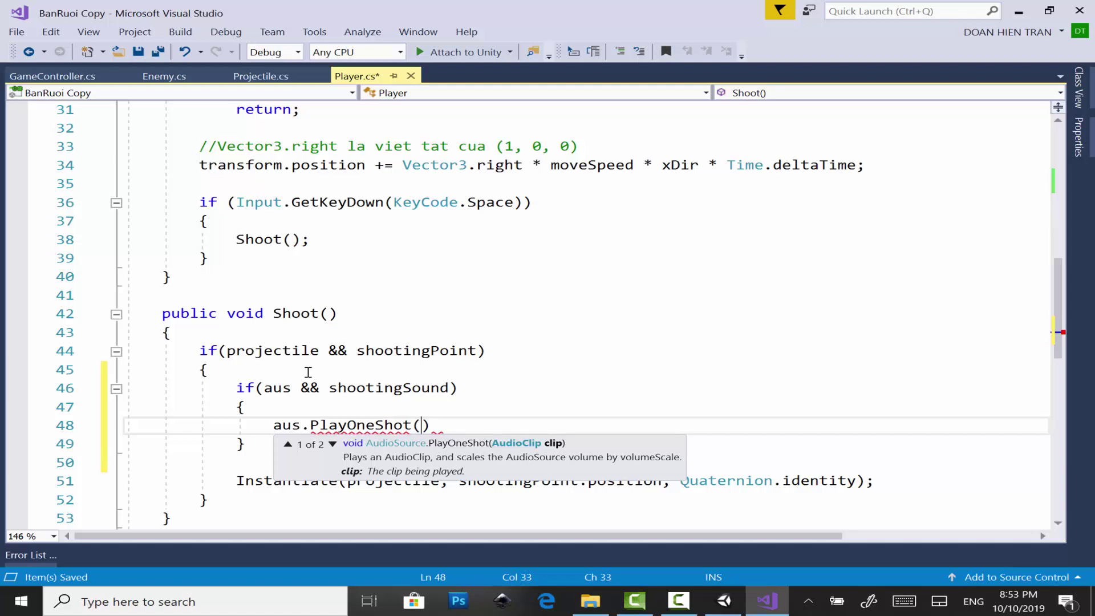
type("s")
type("h")
key("Tab")
type(")")
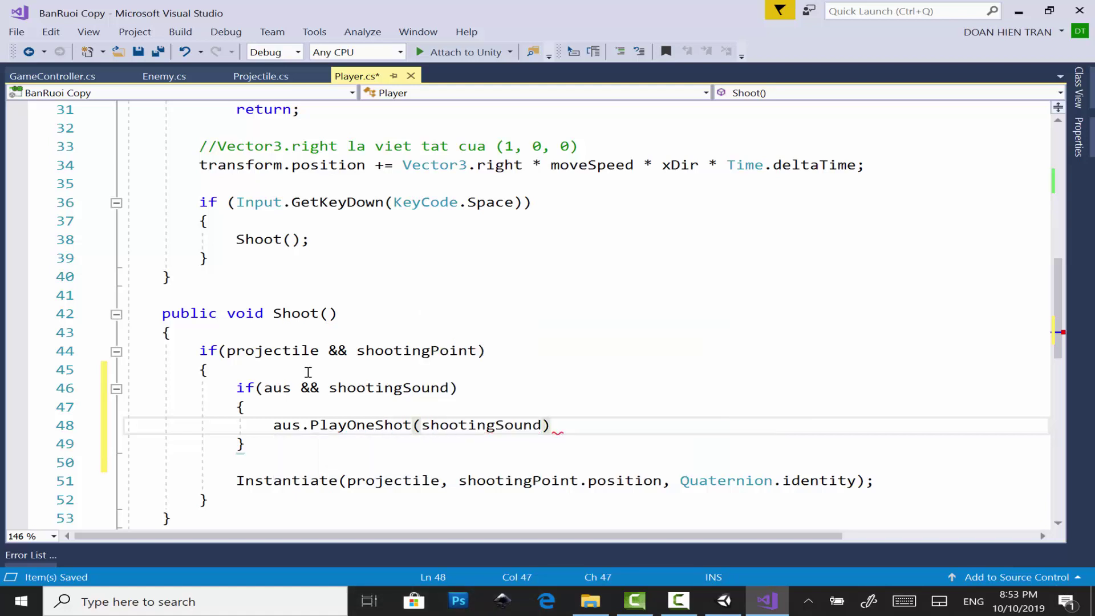
type(";")
key("ctrl+s")
key("alt+Tab")
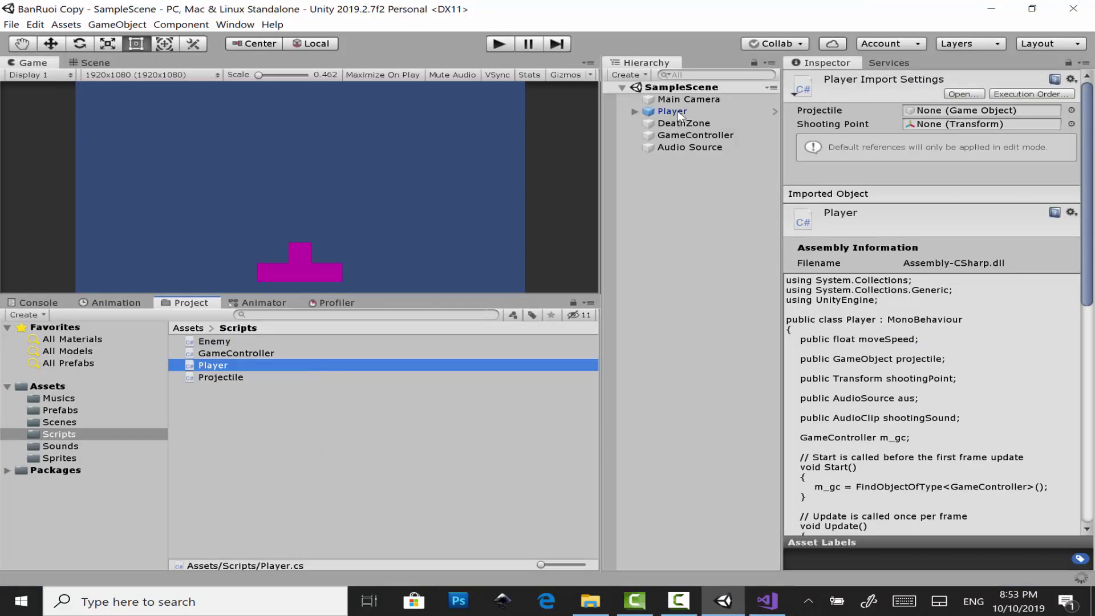
Assign Laser to Player's Shooting Sound and Audio Source to Aus, save, and play.
left_click(693, 114)
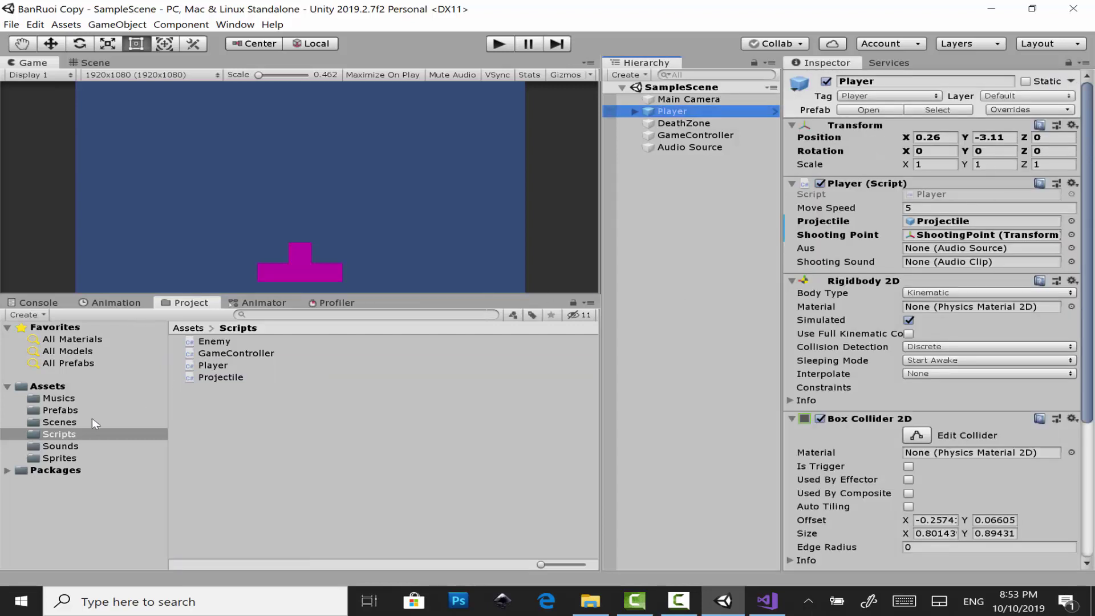
left_click(94, 400)
left_click(60, 445)
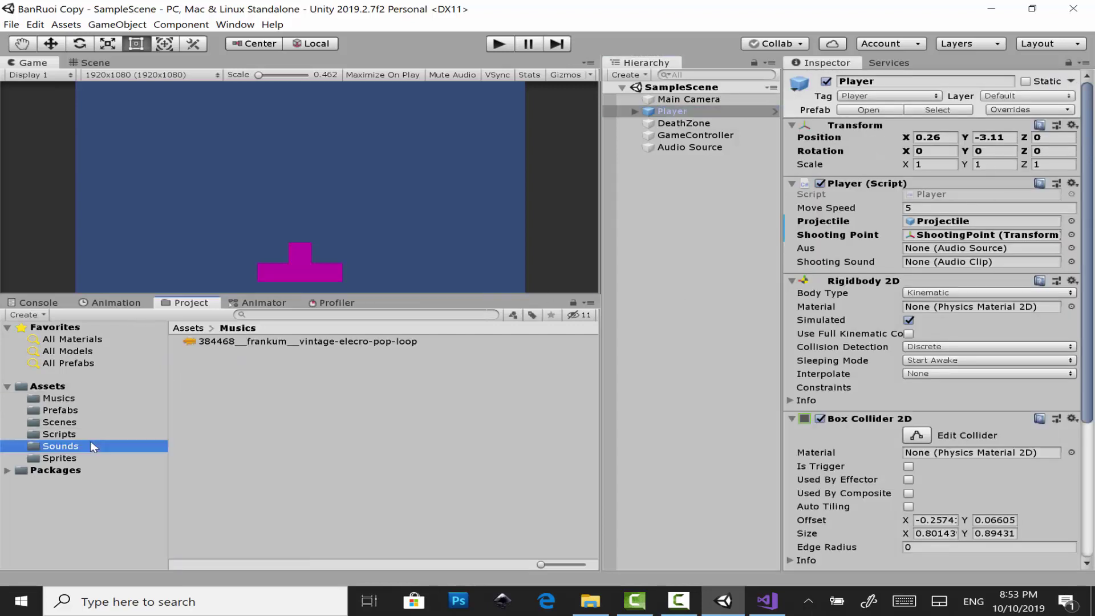
left_click(216, 376)
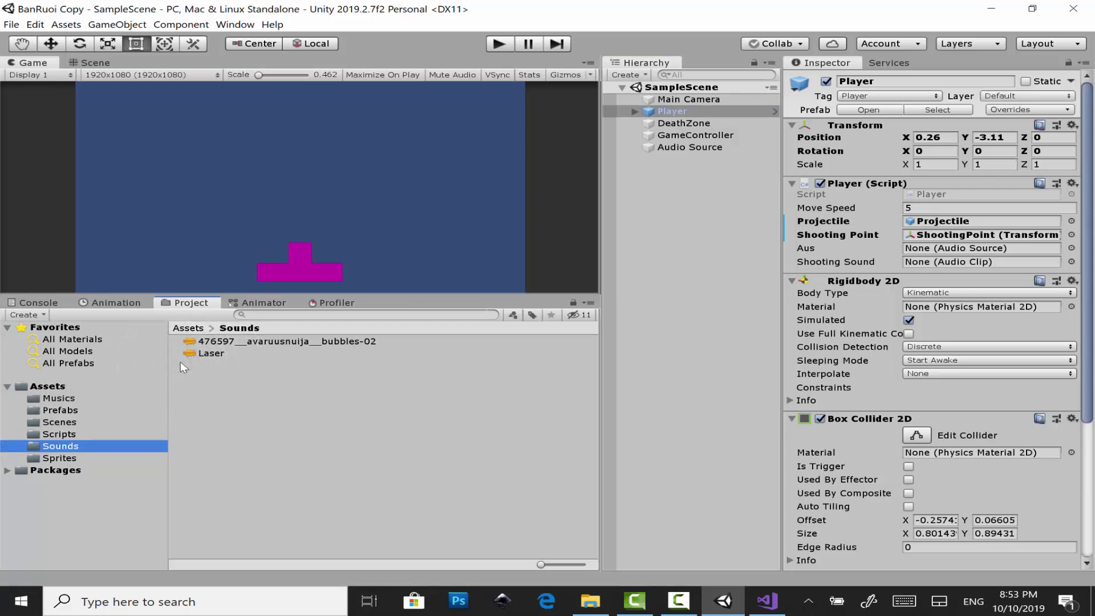
left_click_drag(220, 356, 984, 262)
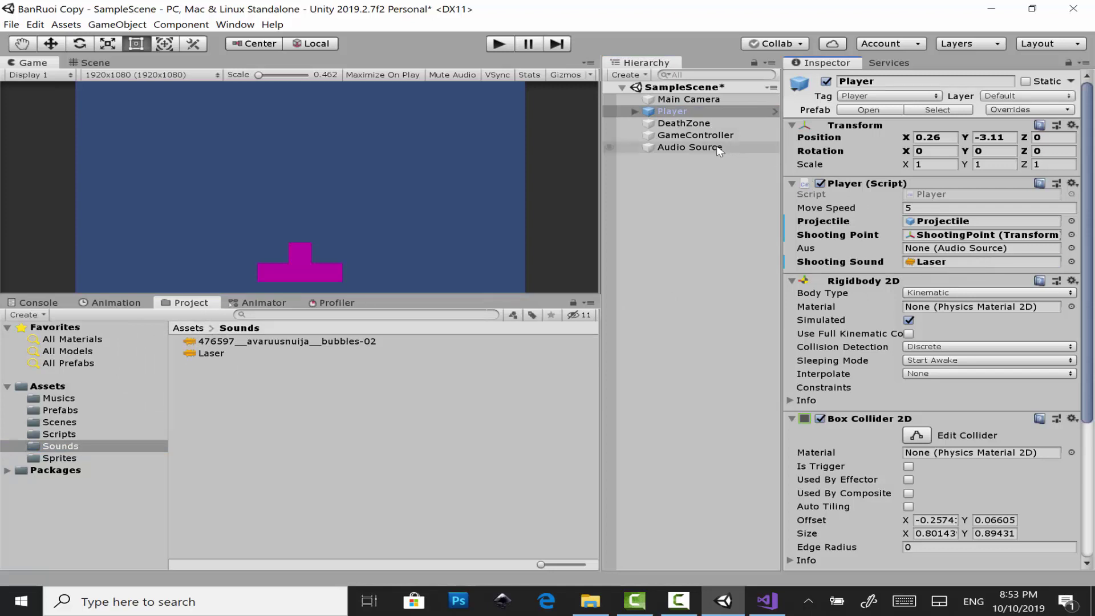
left_click_drag(717, 149, 942, 252)
key("ctrl+s")
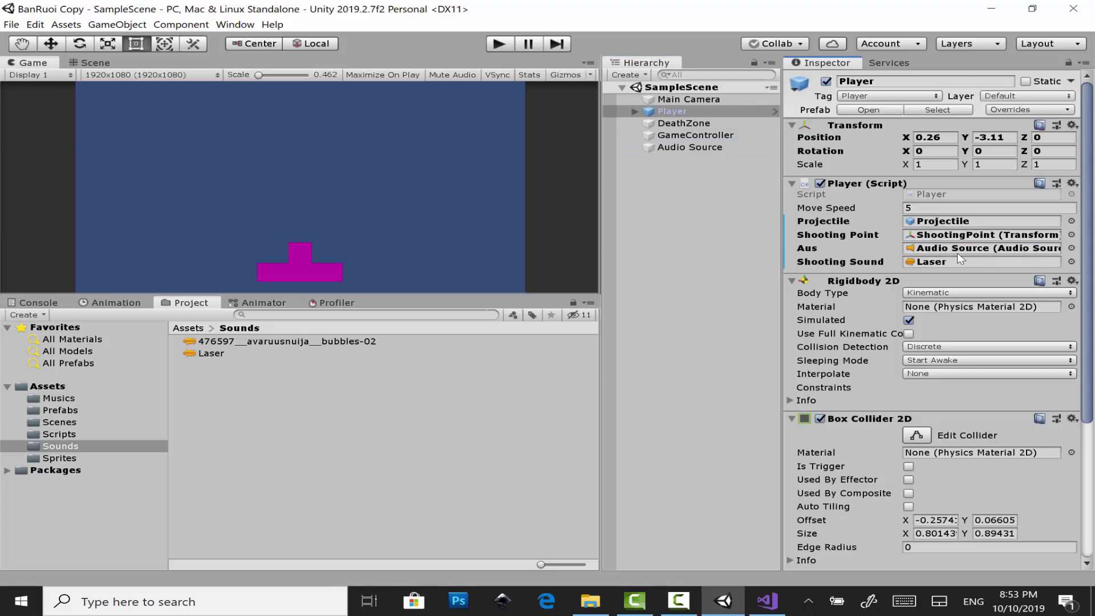
left_click(508, 47)
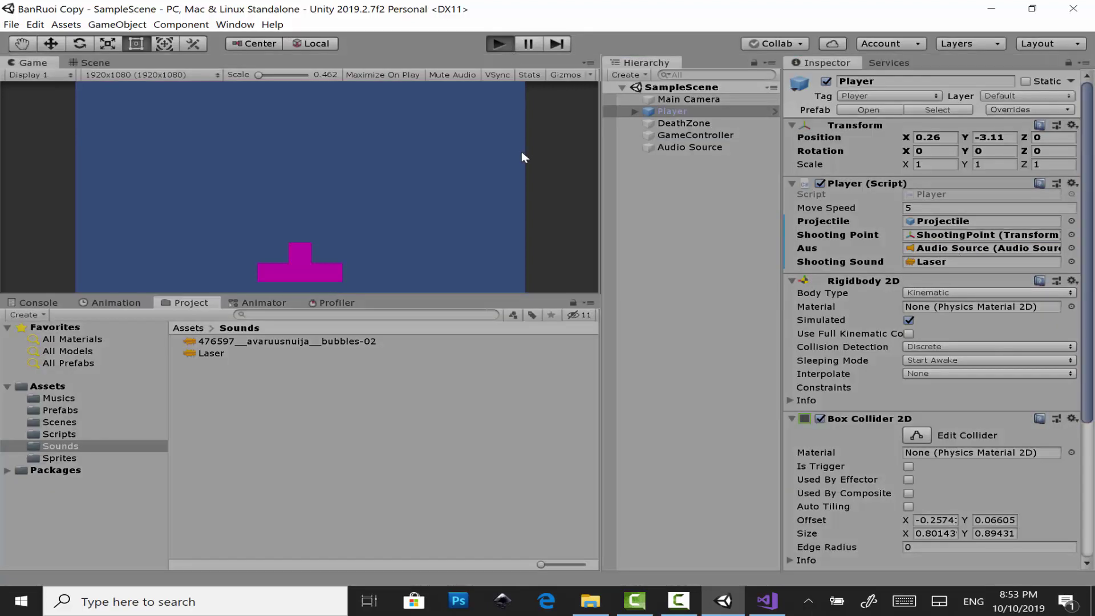
Steer the ship left and right while firing at the enemy square, then stop Play mode.
key("space")
key("Right")
key("Left")
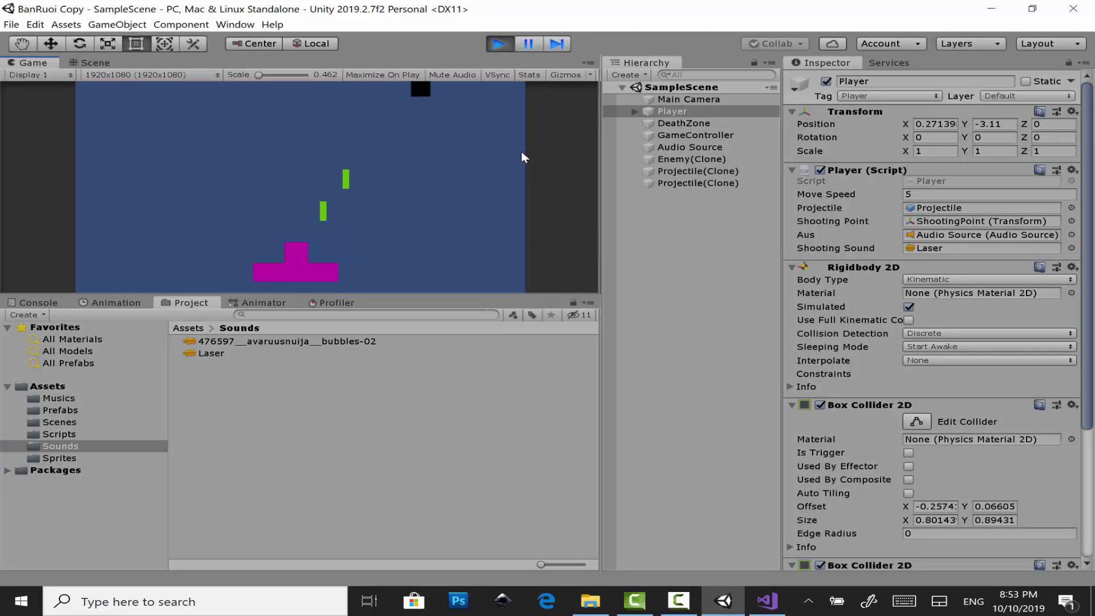
key("Right")
key("Right")
key("space")
key("Left")
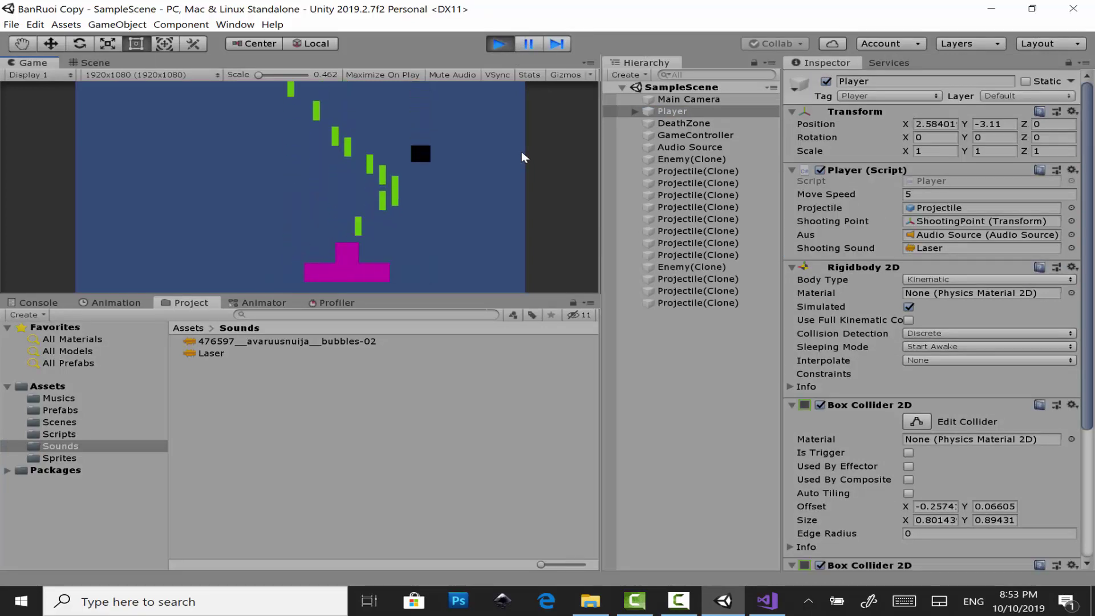
key("Right")
key("space")
key("Left")
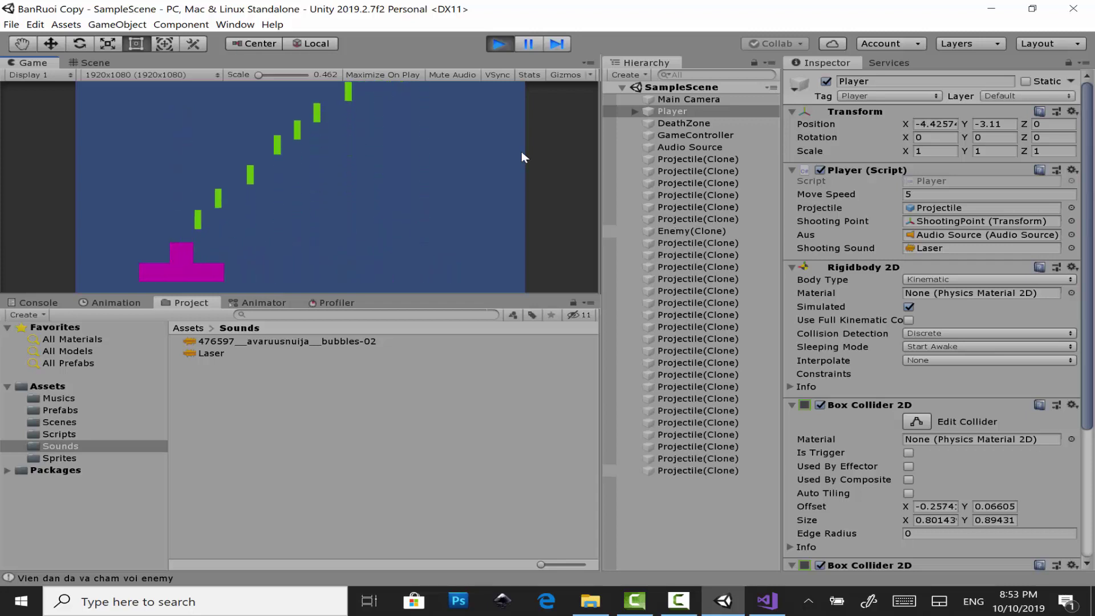
key("Right")
key("Right")
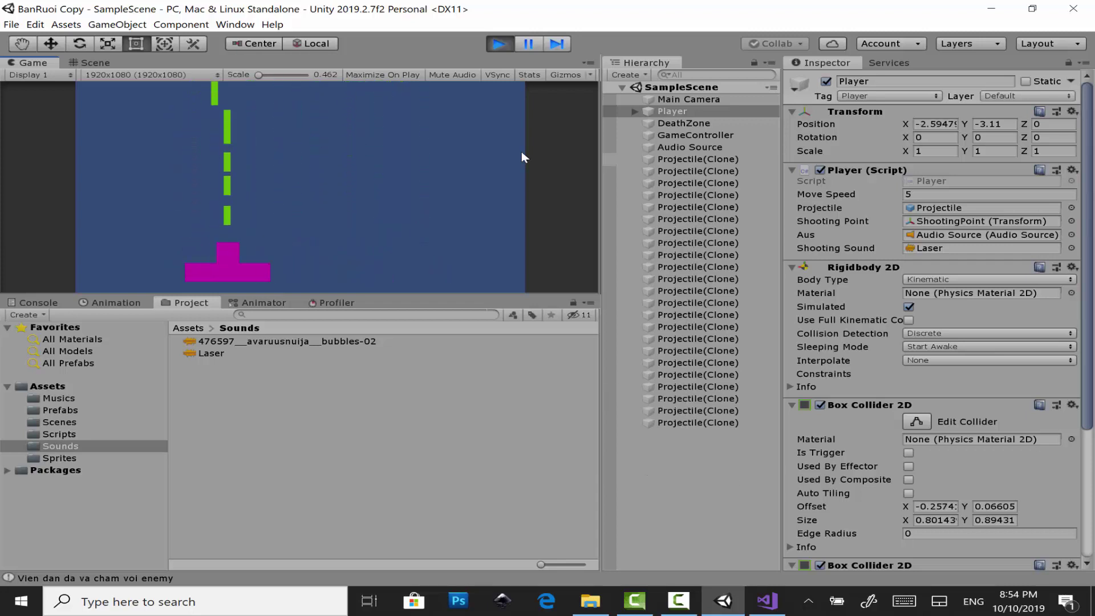
key("Right")
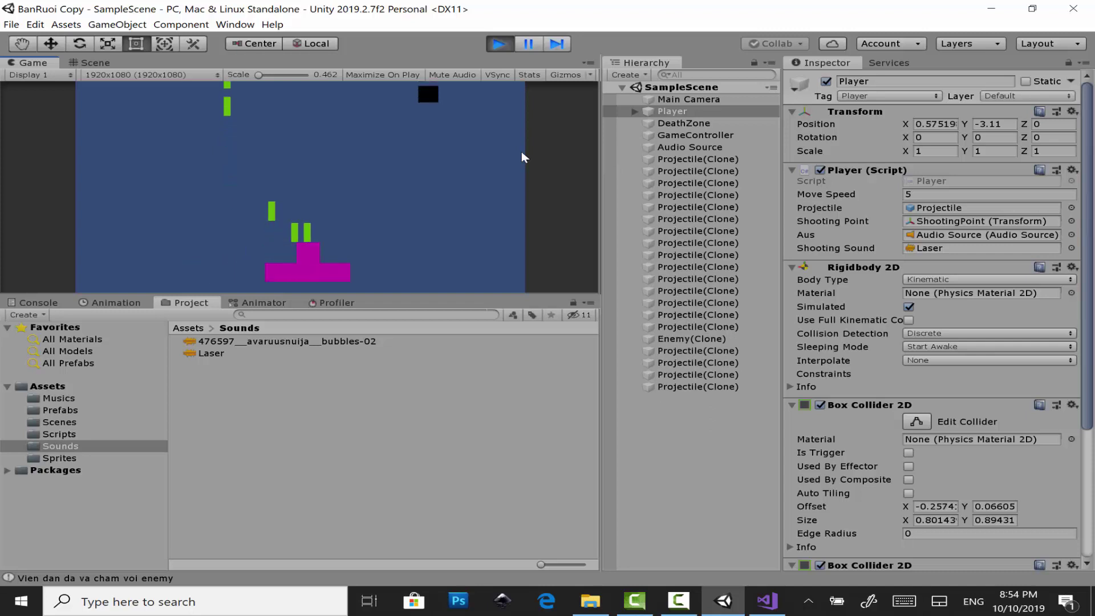
left_click(499, 44)
Review the Enemy.cs script in Visual Studio, then bring up Projectile.cs.
key("alt+Tab")
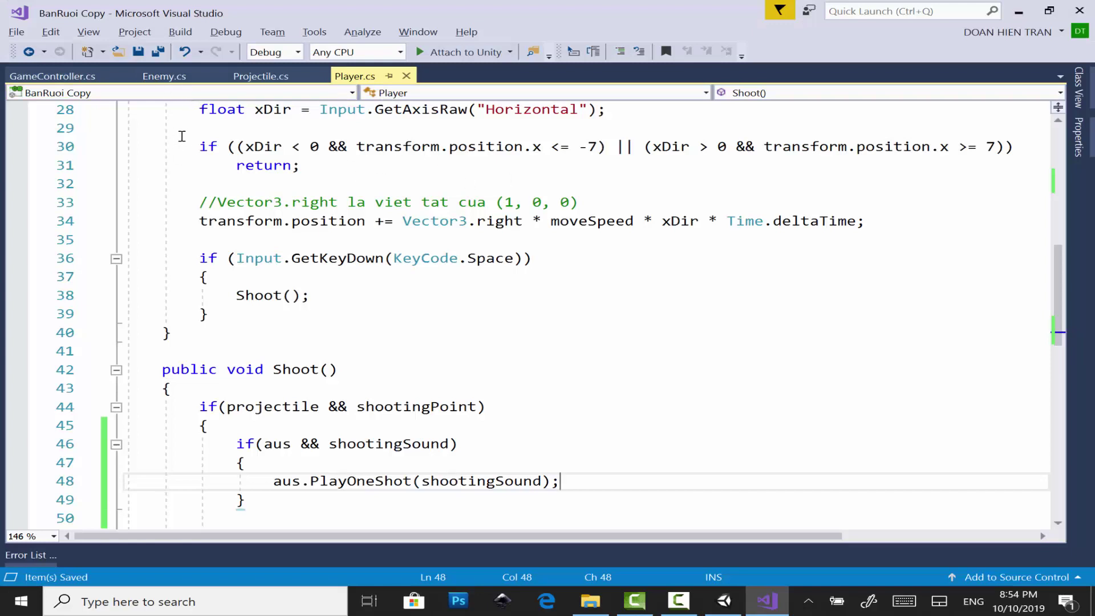
left_click(164, 76)
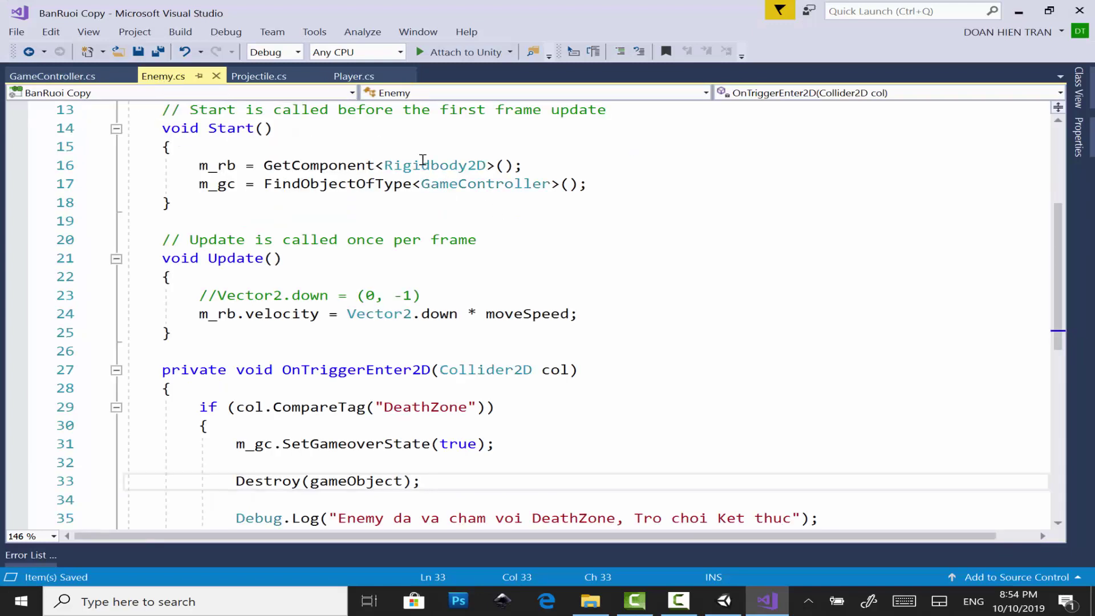
scroll(522, 214, "down", 2)
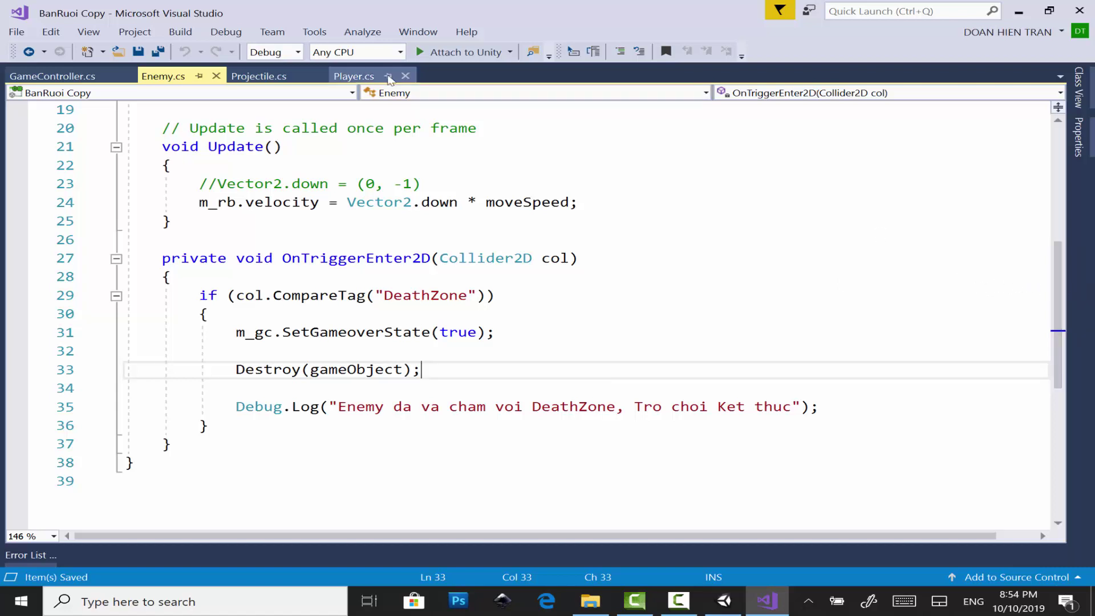
left_click(263, 77)
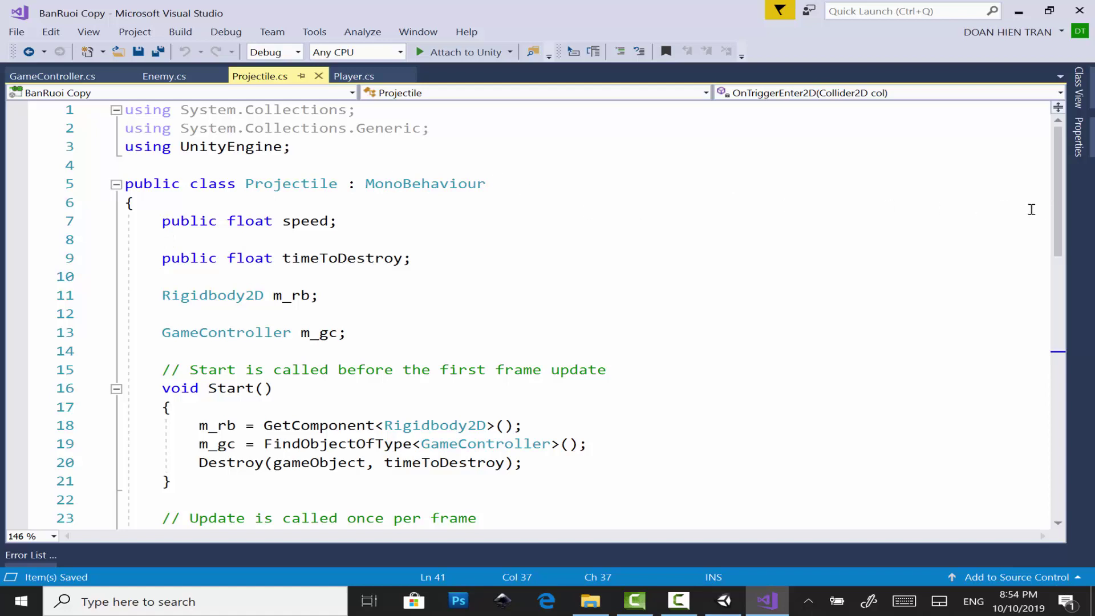
mouse_move(1058, 209)
left_mouse_down()
mouse_move(1082, 362)
mouse_move(1083, 327)
left_mouse_up()
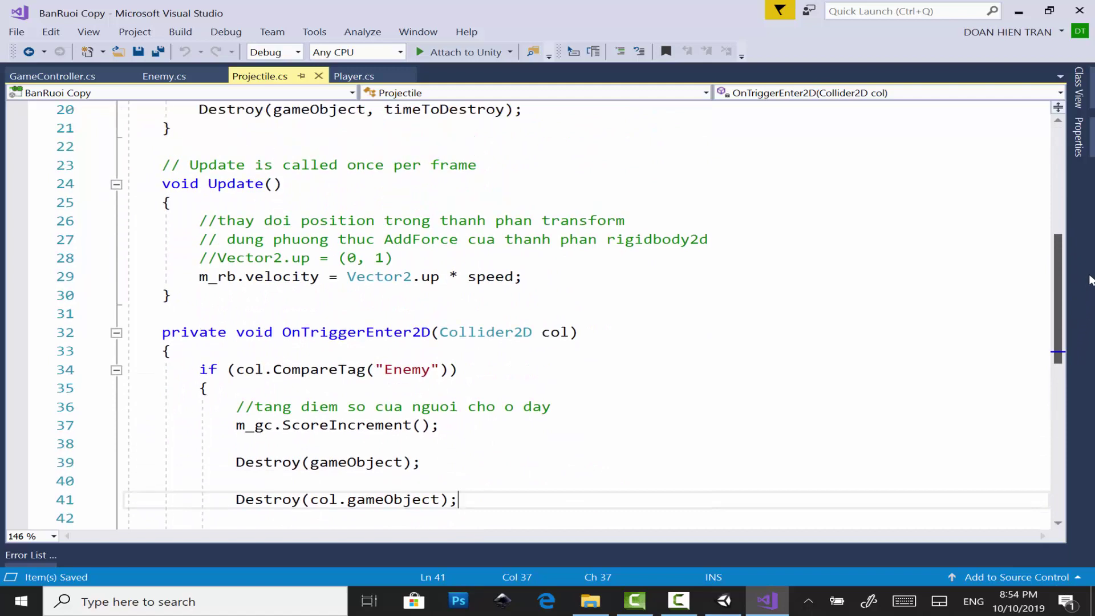
Add an 'AudioSource aus;' field below the m_gc declaration in Projectile.cs.
scroll(714, 301, "up", 6)
left_click(524, 298)
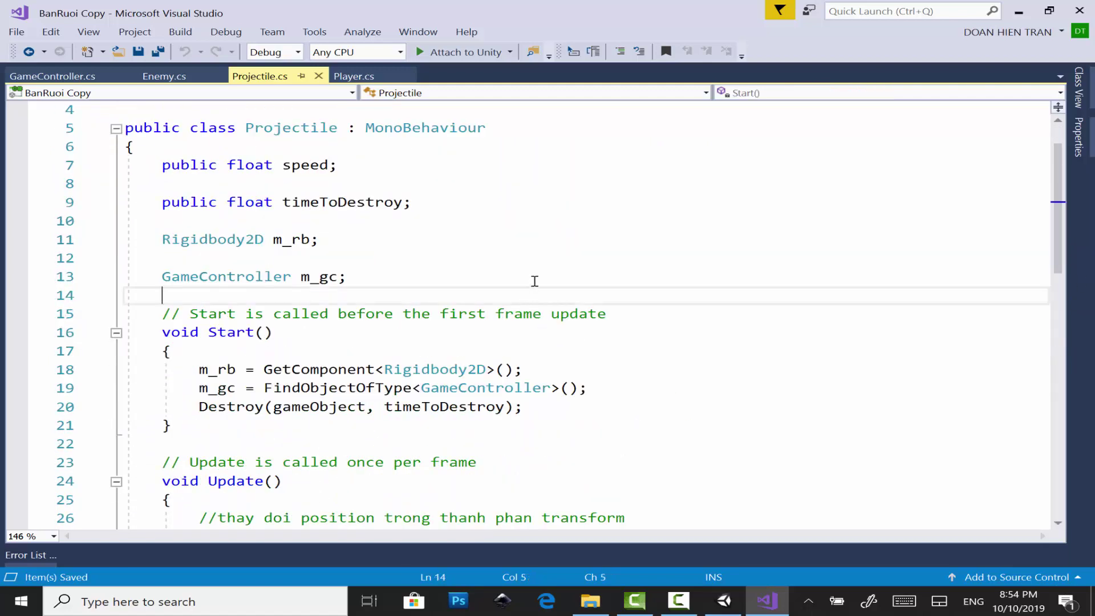
left_click(533, 280)
key("Return")
key("Return")
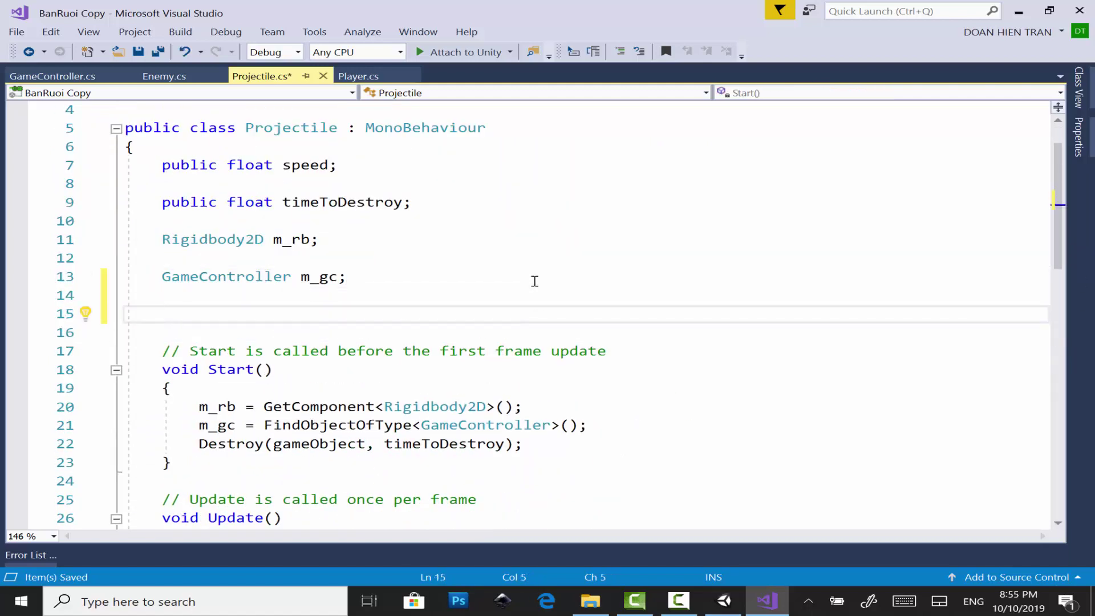
type("A")
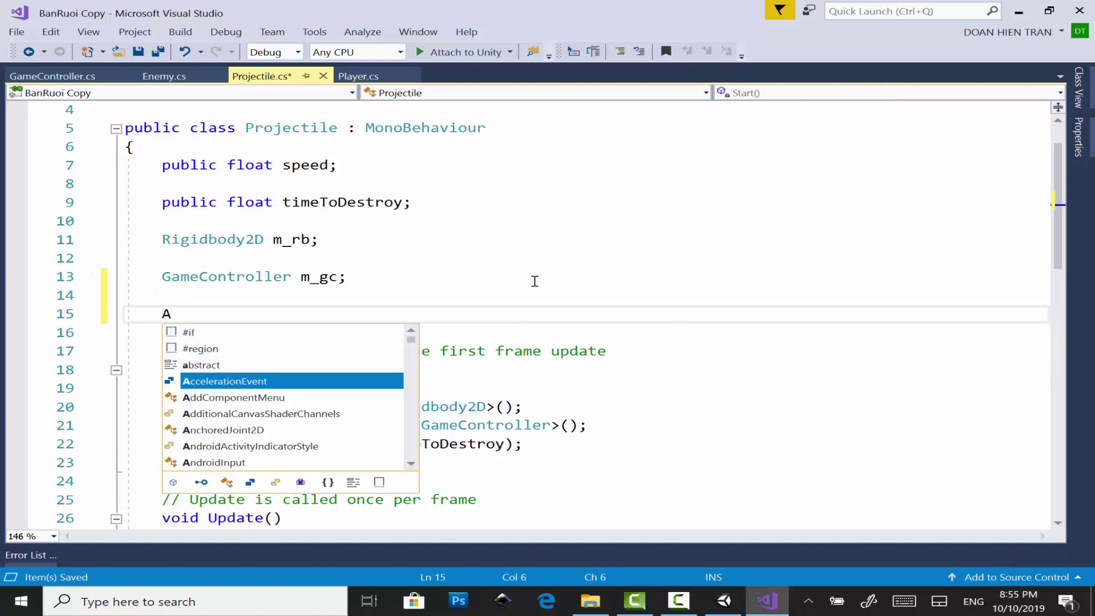
type("udio")
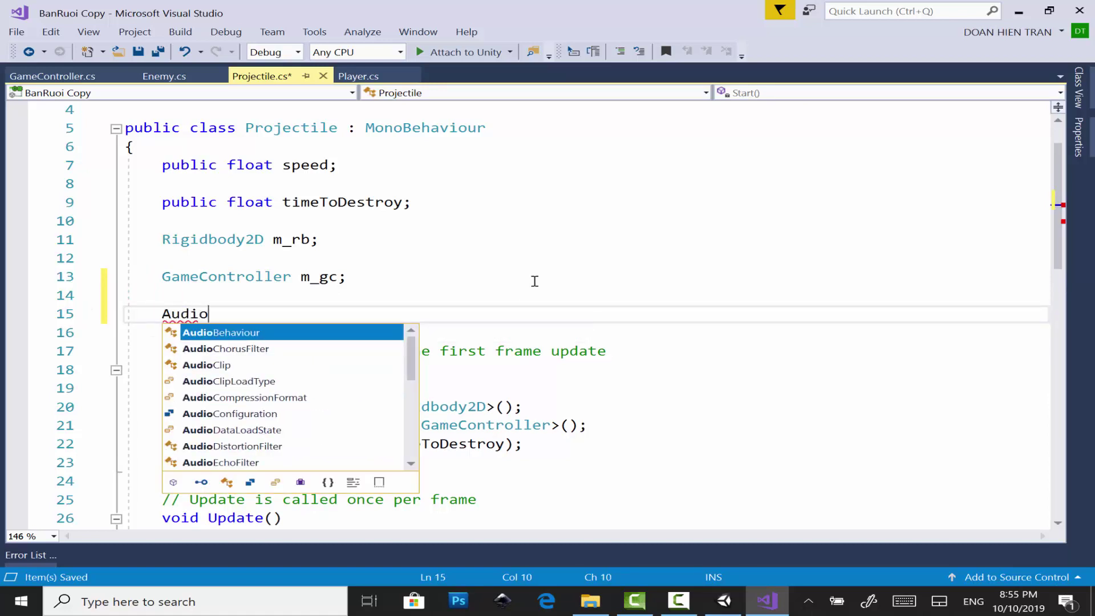
type("s")
key("Down")
key("space")
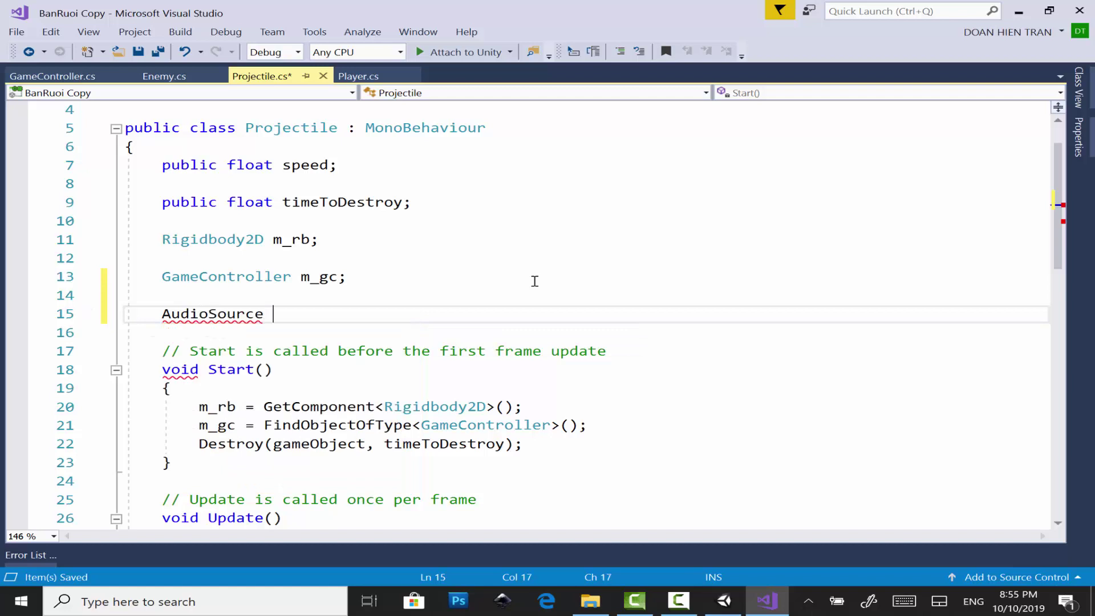
type("aus")
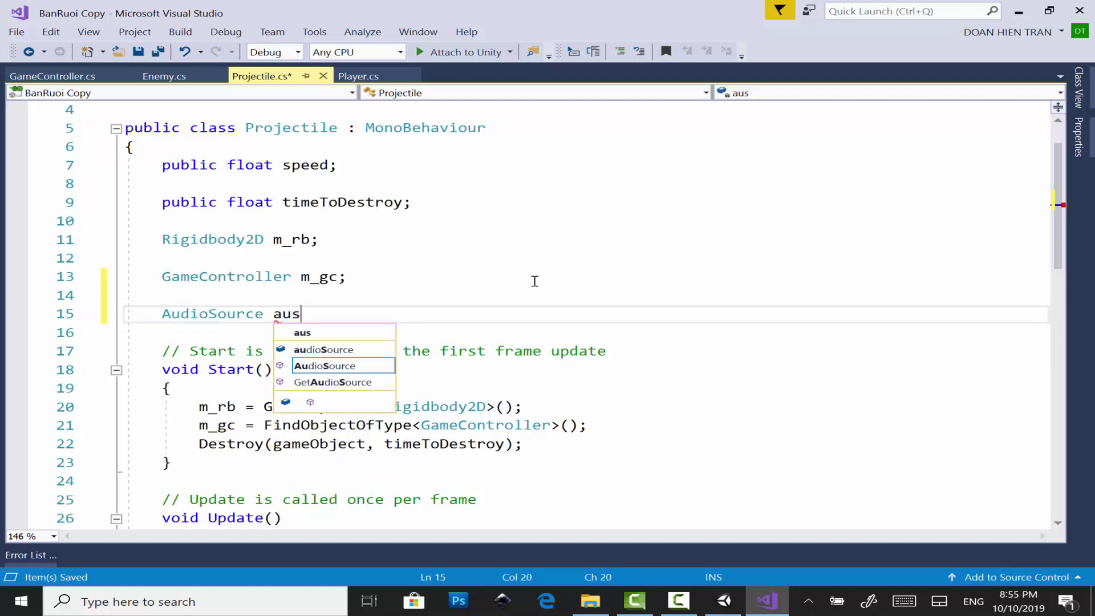
type(";")
key("Return")
key("Return")
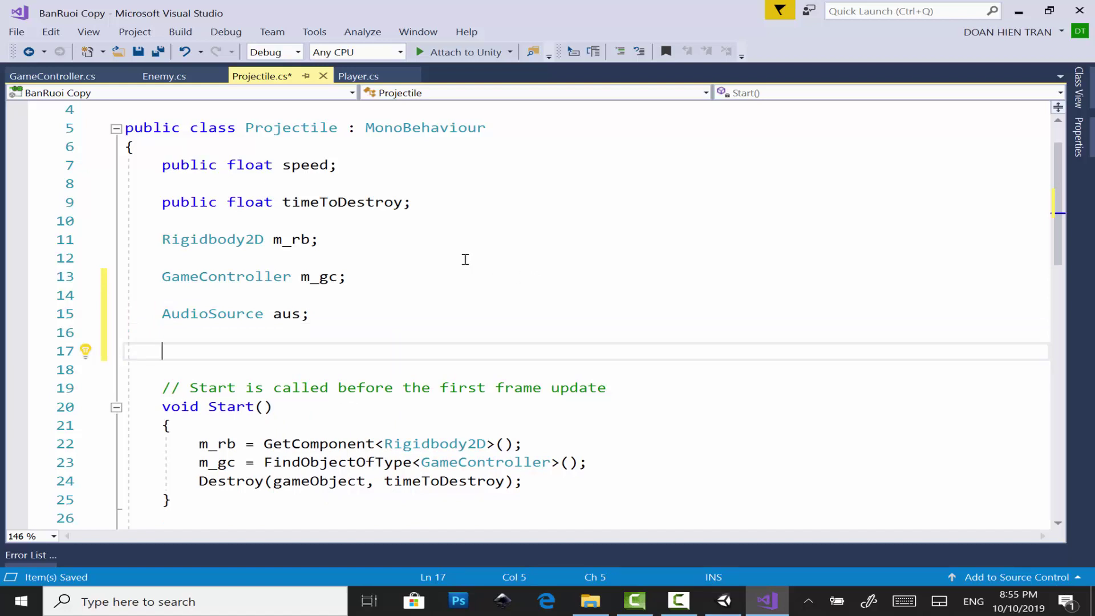
Declare 'public AudioClip hitSound;' on the next line and save the script.
type("a")
key("BackSpace")
type("p")
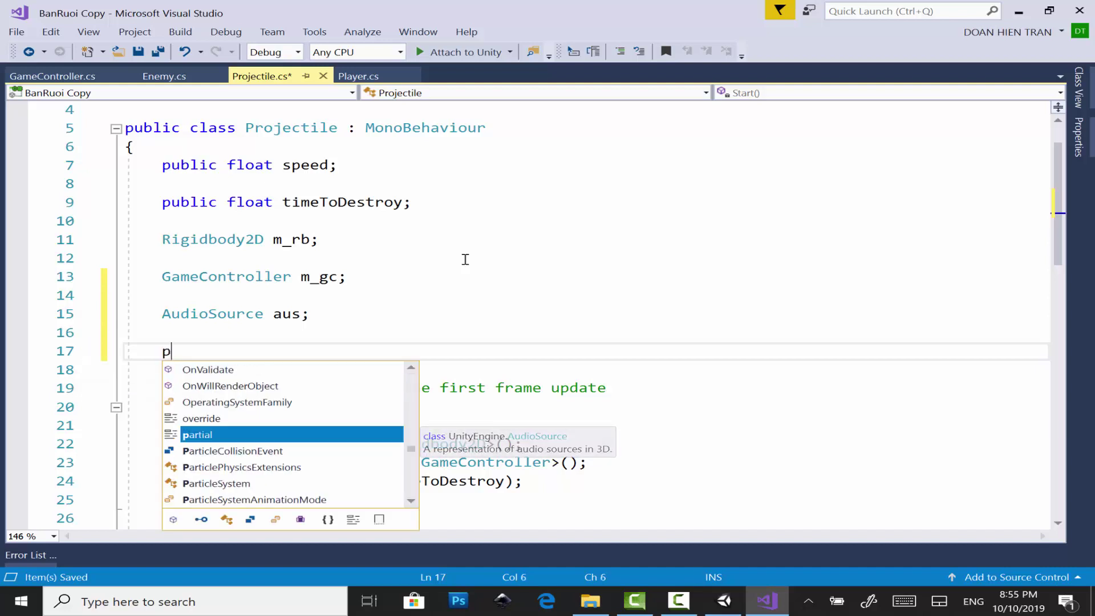
type("ublic Audi")
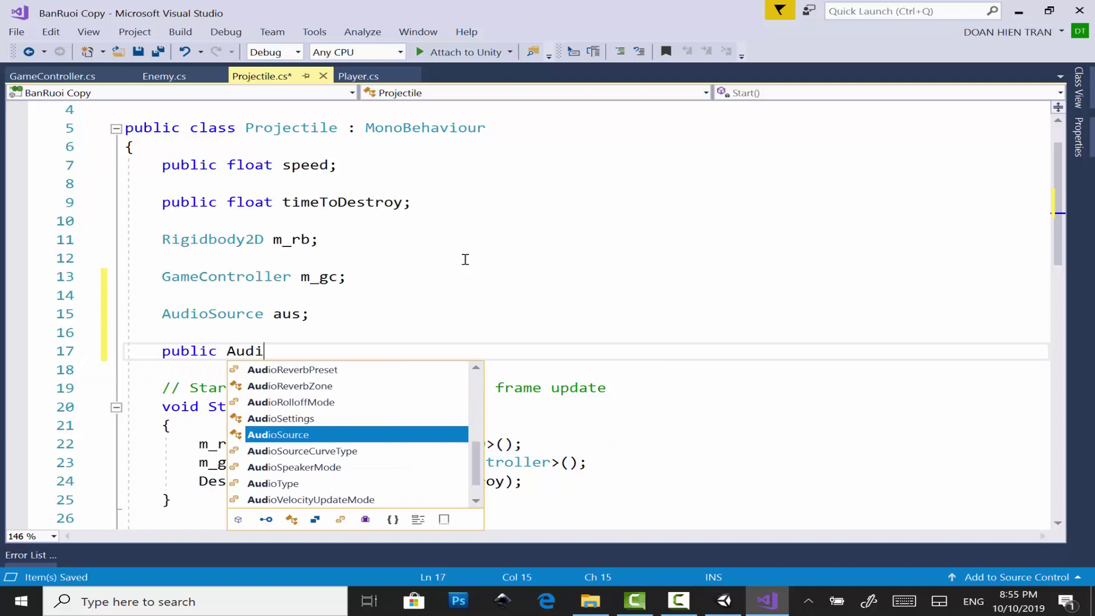
type("os")
key("BackSpace")
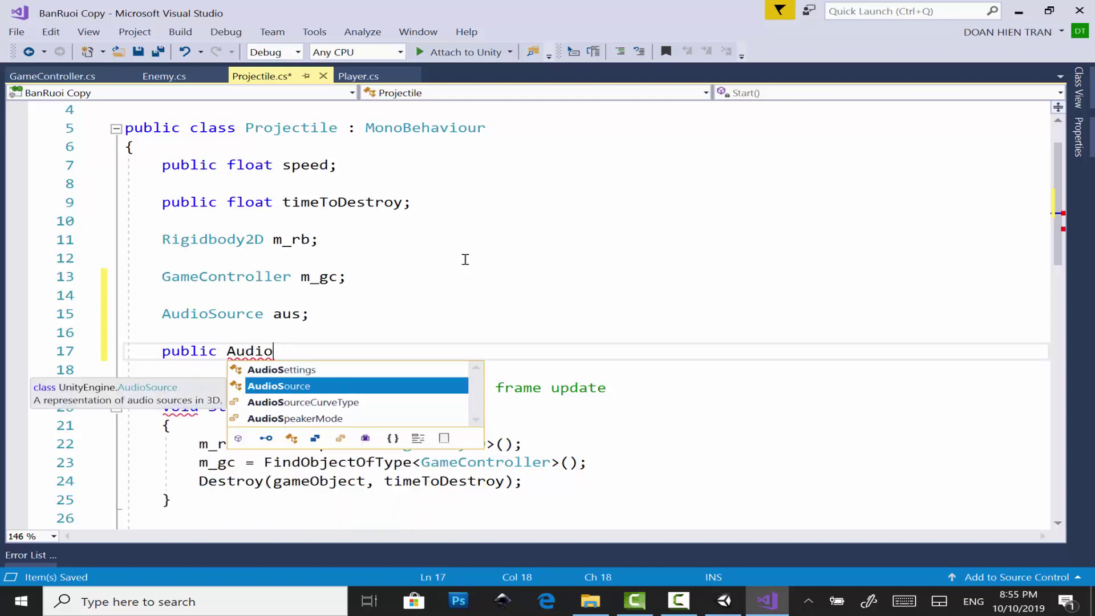
type("c")
key("Tab")
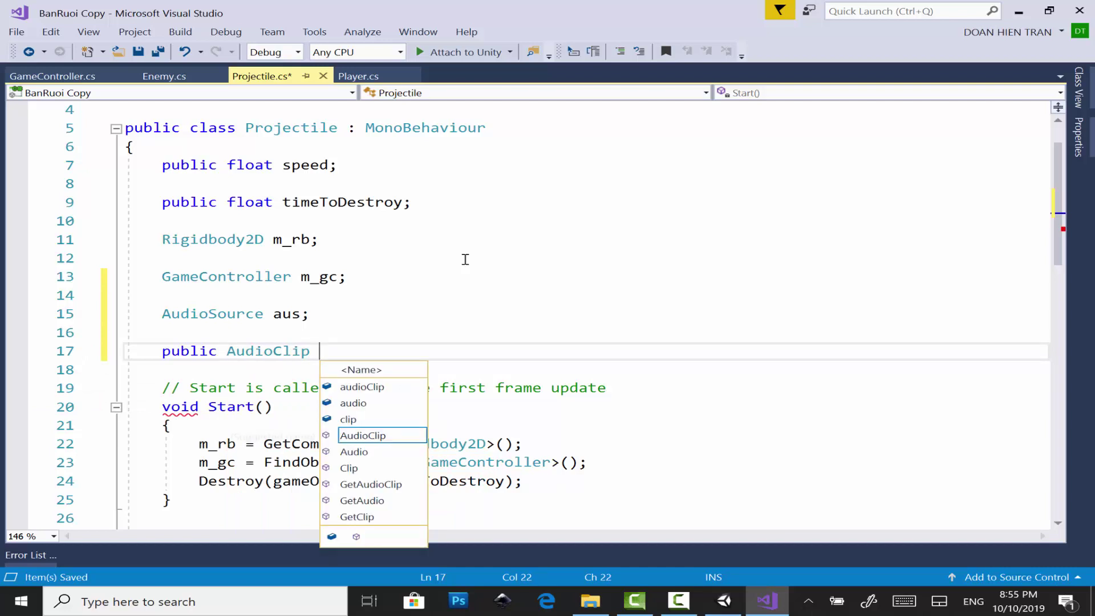
type("deat")
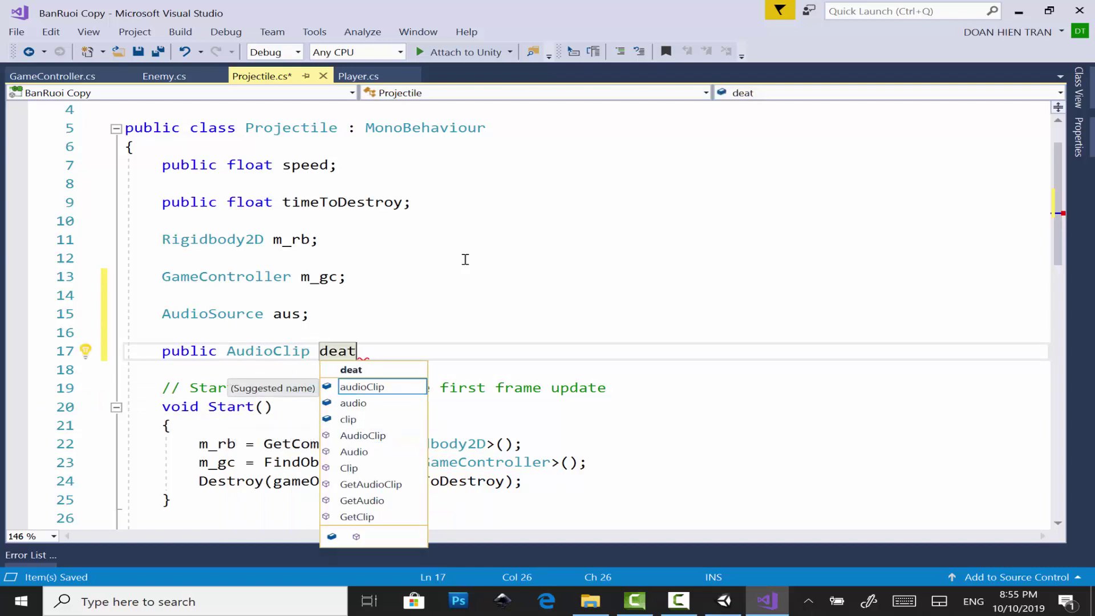
key("Return")
key("ctrl+z")
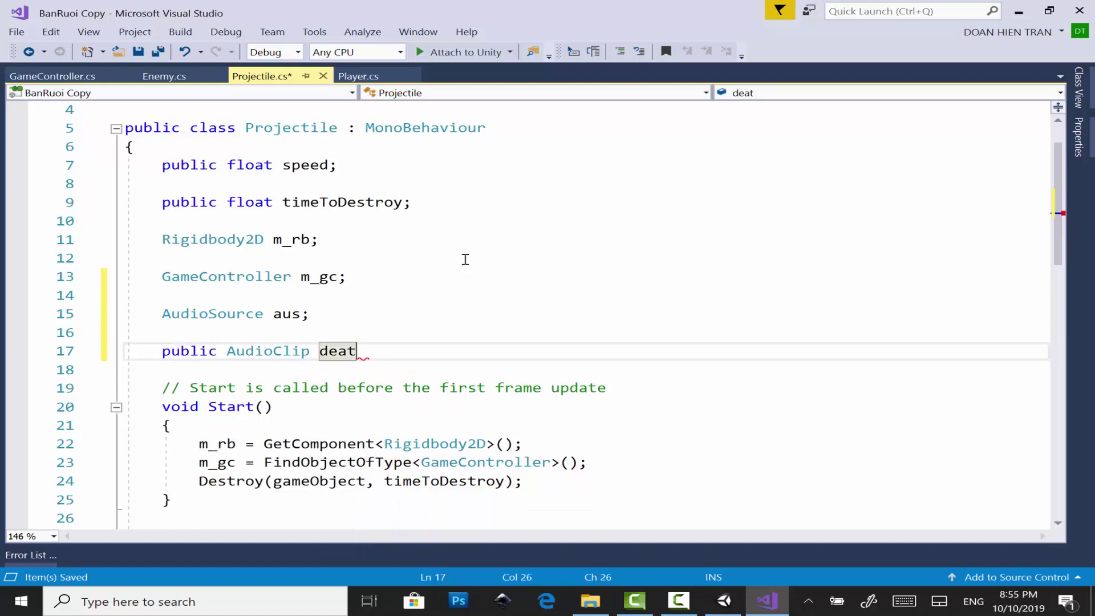
key("BackSpace")
key("BackSpace")
key("BackSpace")
key("BackSpace")
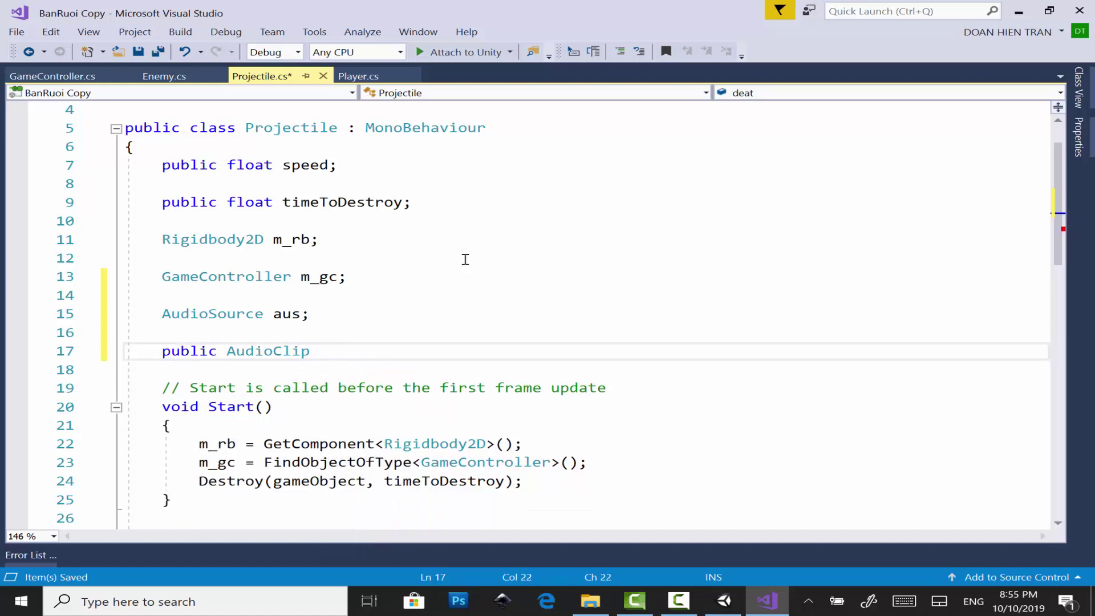
type("hitSoun")
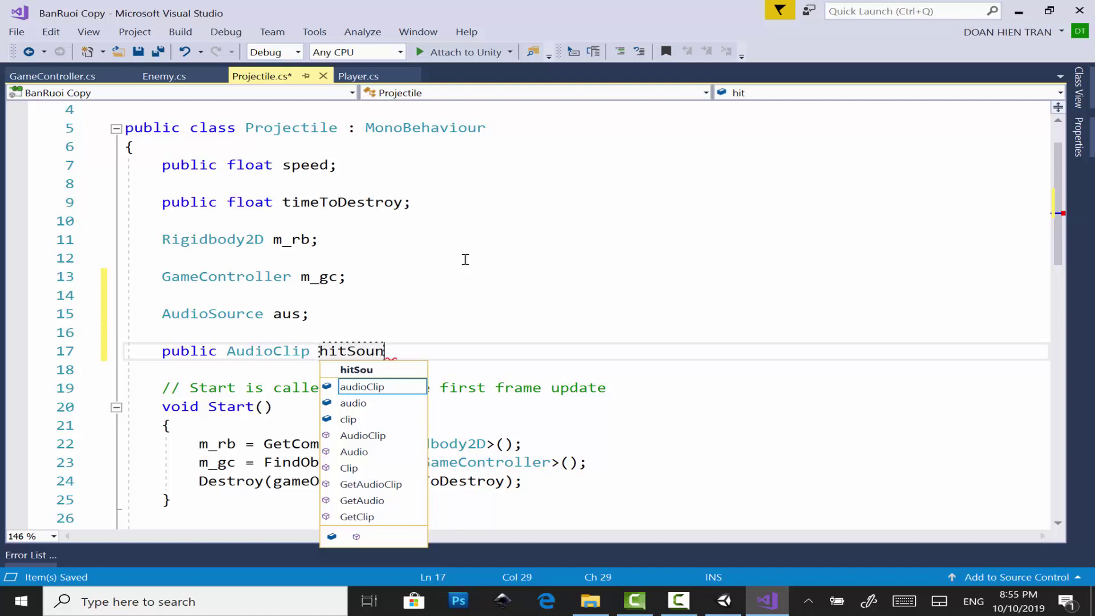
type("d;")
key("ctrl+s")
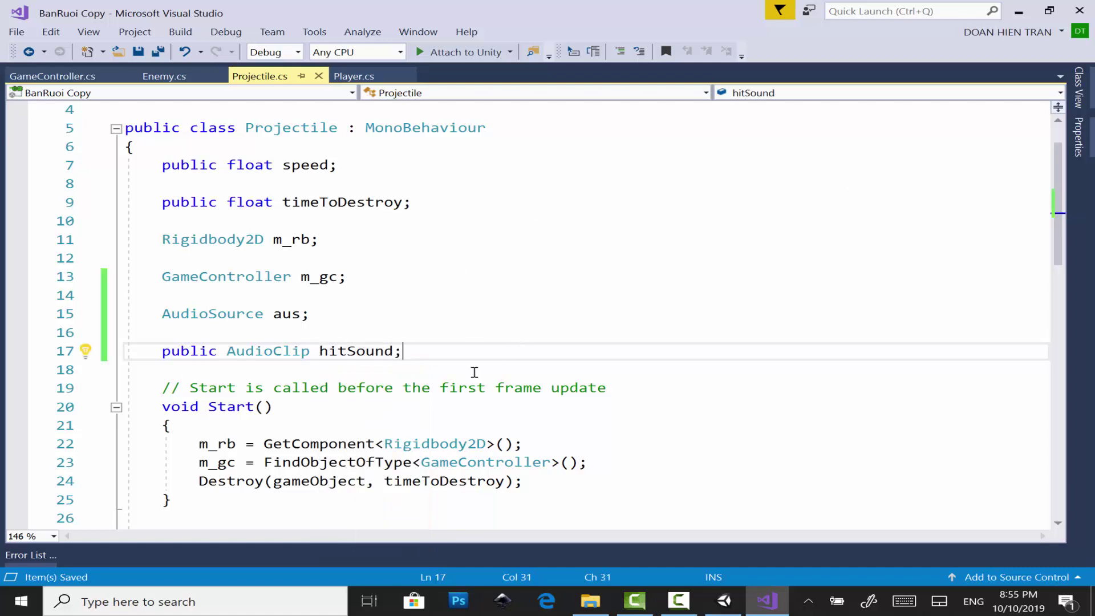
scroll(474, 371, "down", 2)
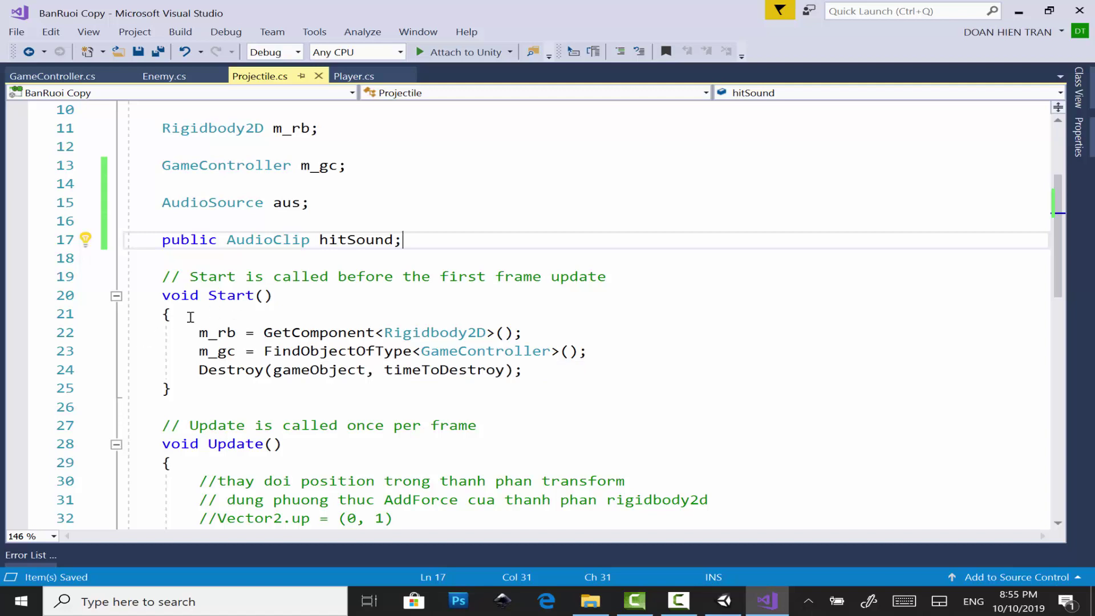
Add 'aus = FindObjectOfType<AudioSource>();' inside Start() and save Projectile.cs.
left_click(633, 352)
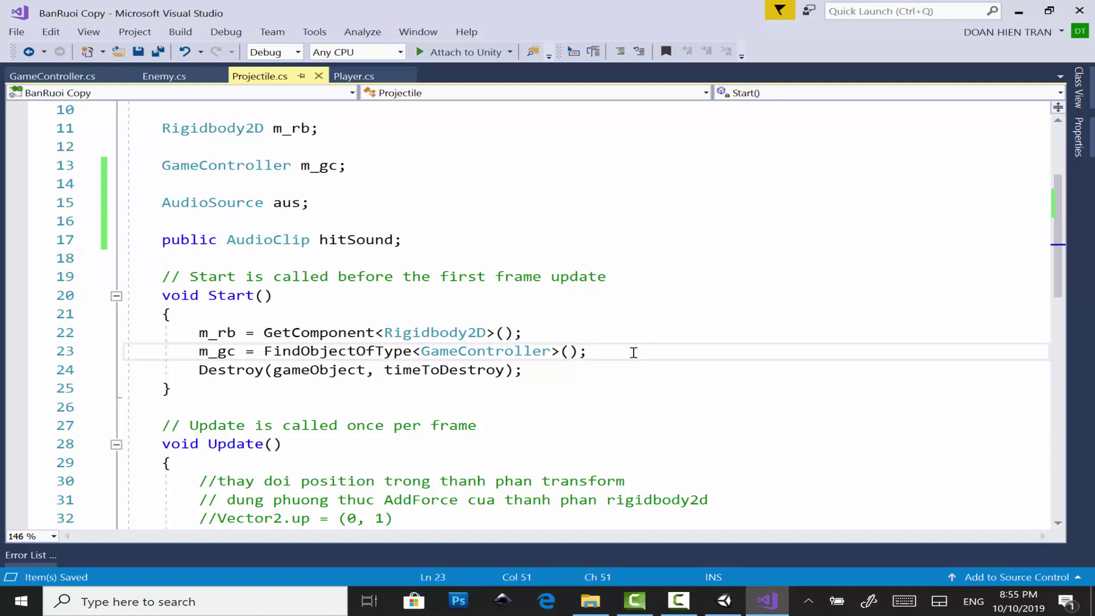
key("Return")
type("aus")
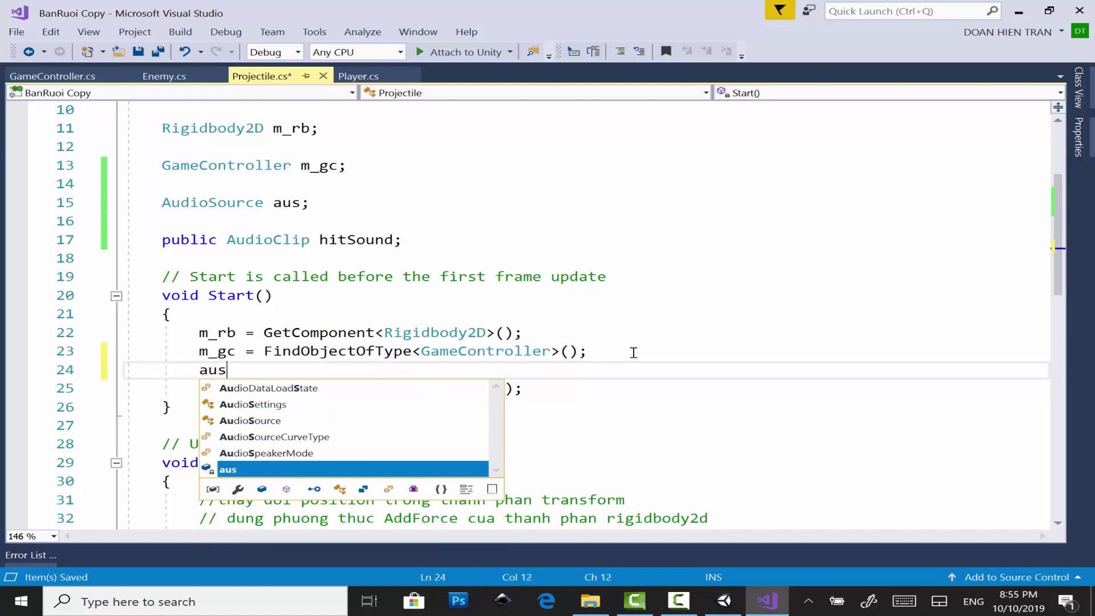
type(" = fi")
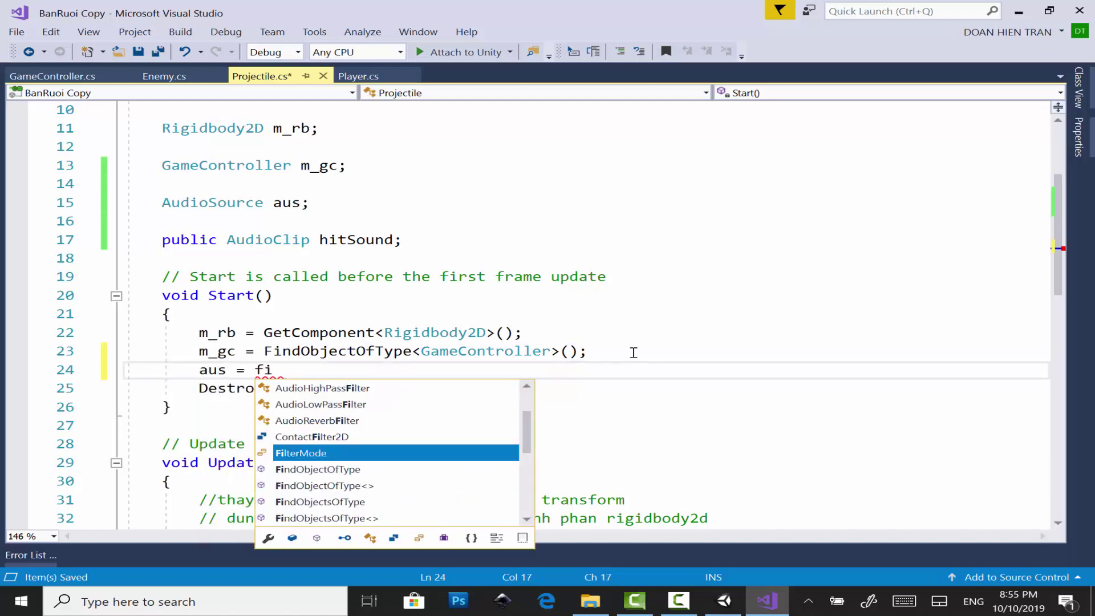
type("n")
key("Tab")
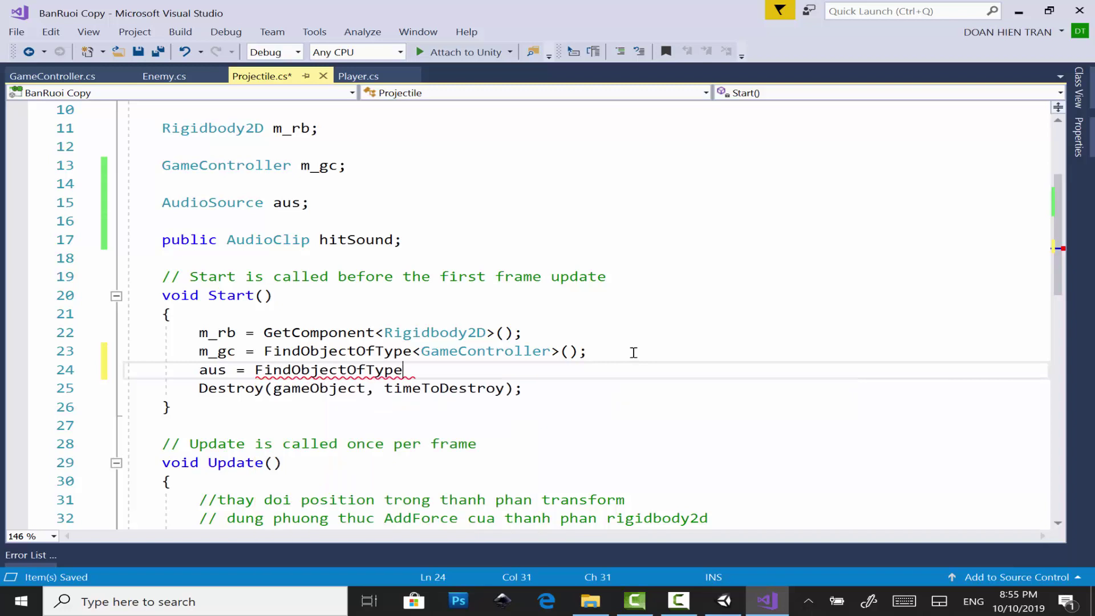
type("<audi")
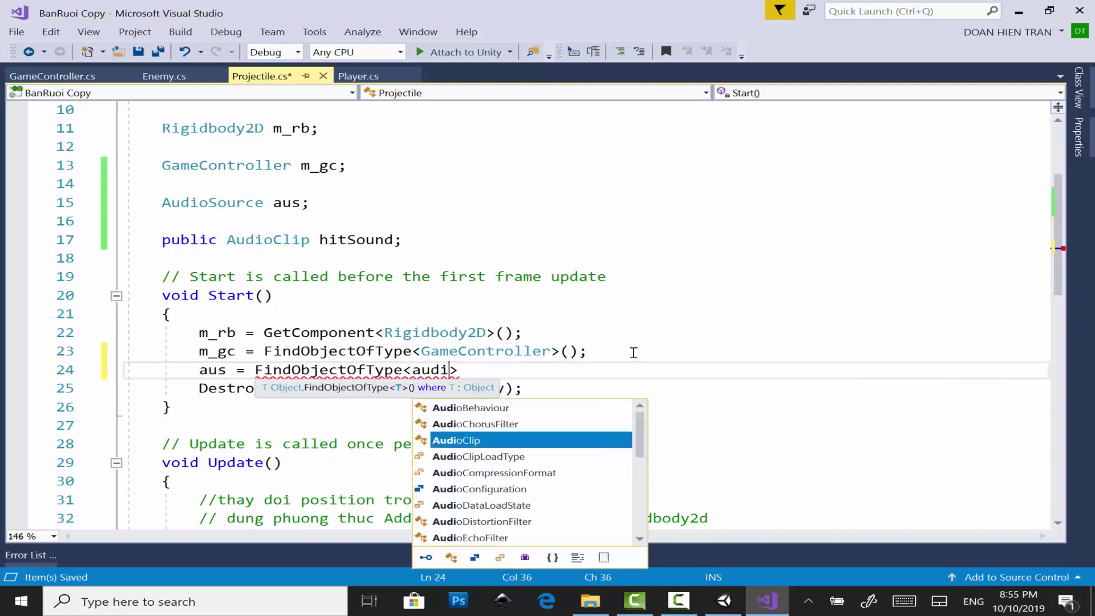
type("os>")
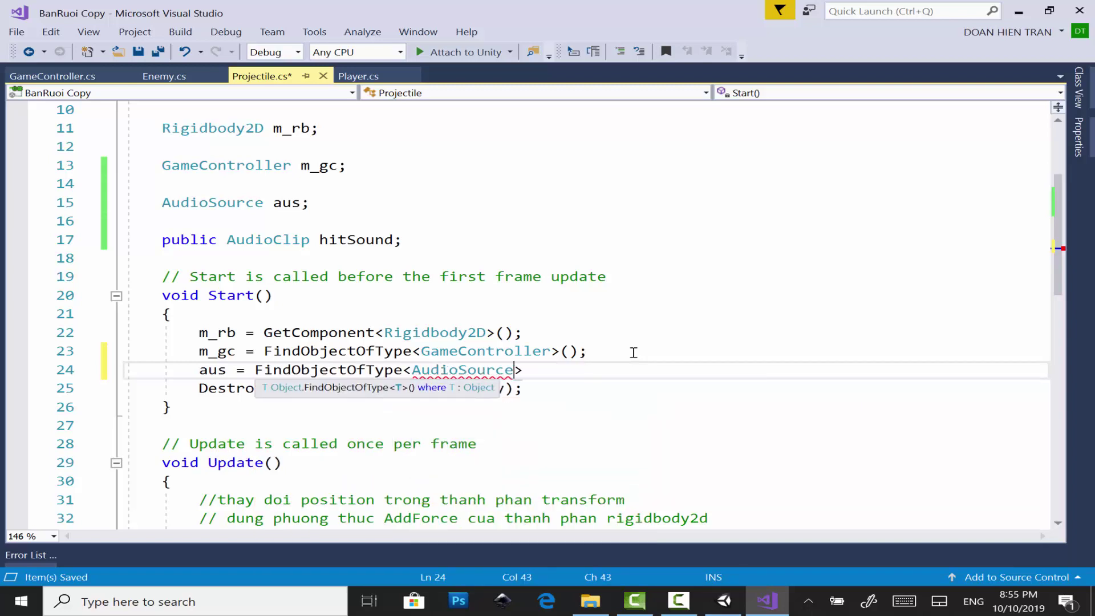
type("();")
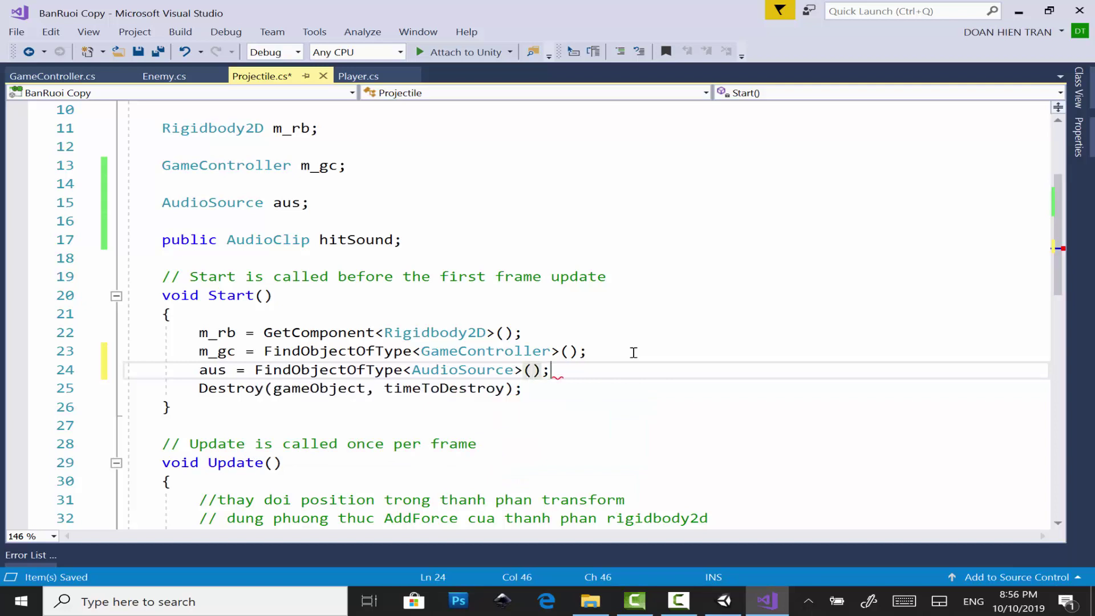
key("ctrl+s")
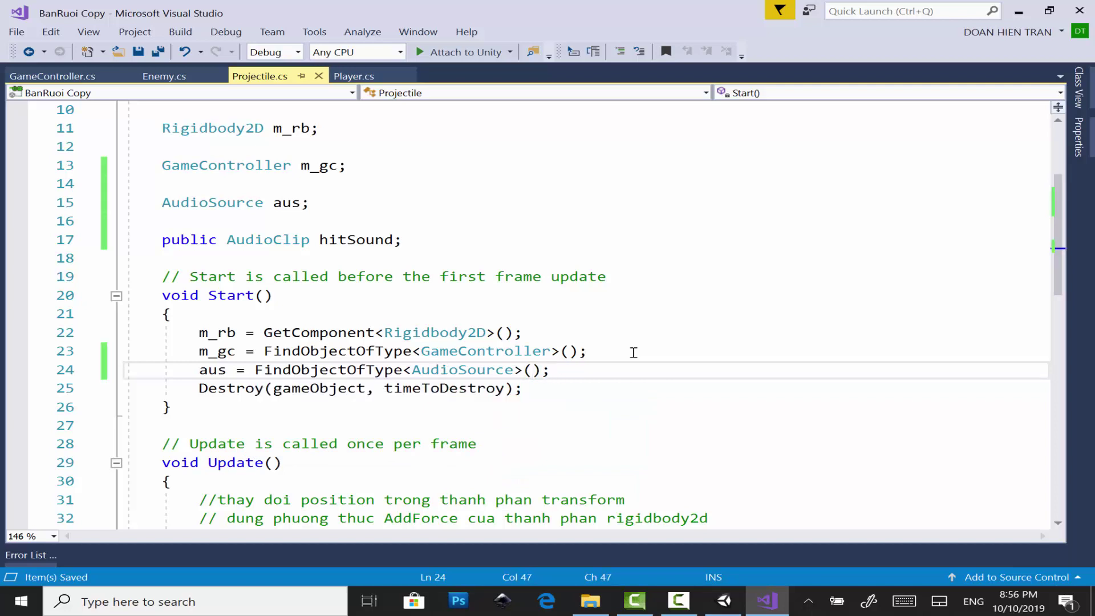
scroll(501, 355, "down", 4)
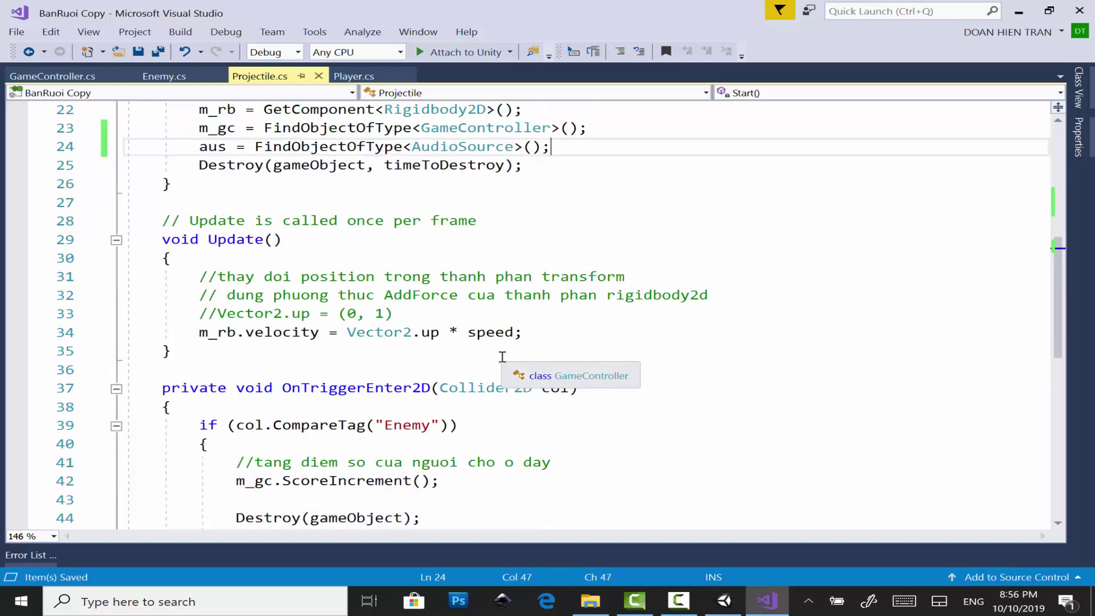
scroll(501, 357, "down", 2)
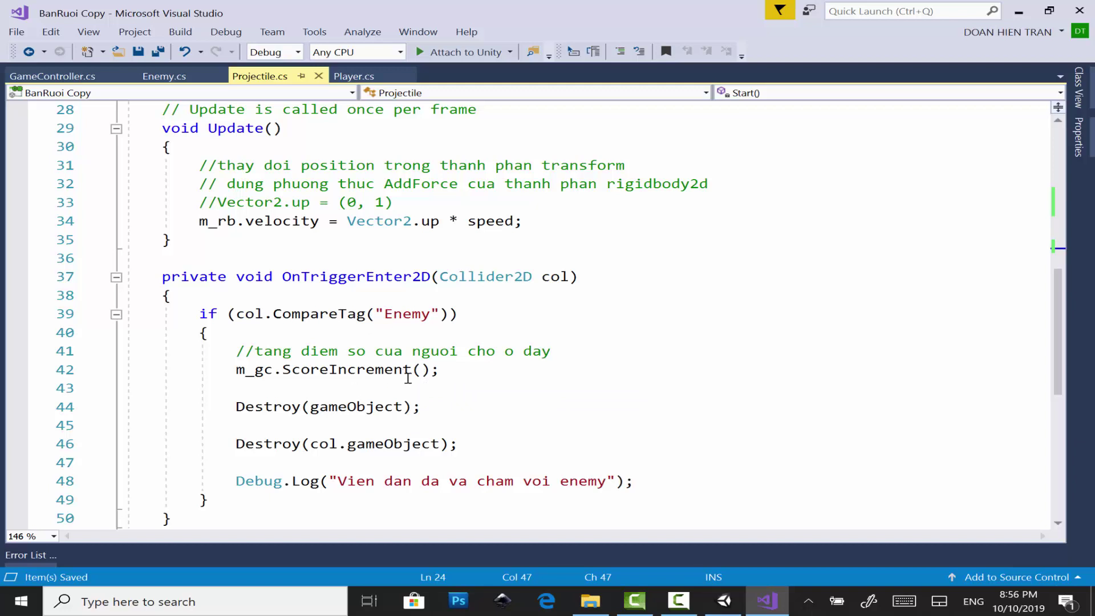
Add an 'if (aus && hitSound) { }' block after ScoreIncrement in OnTriggerEnter2D.
left_click(441, 385)
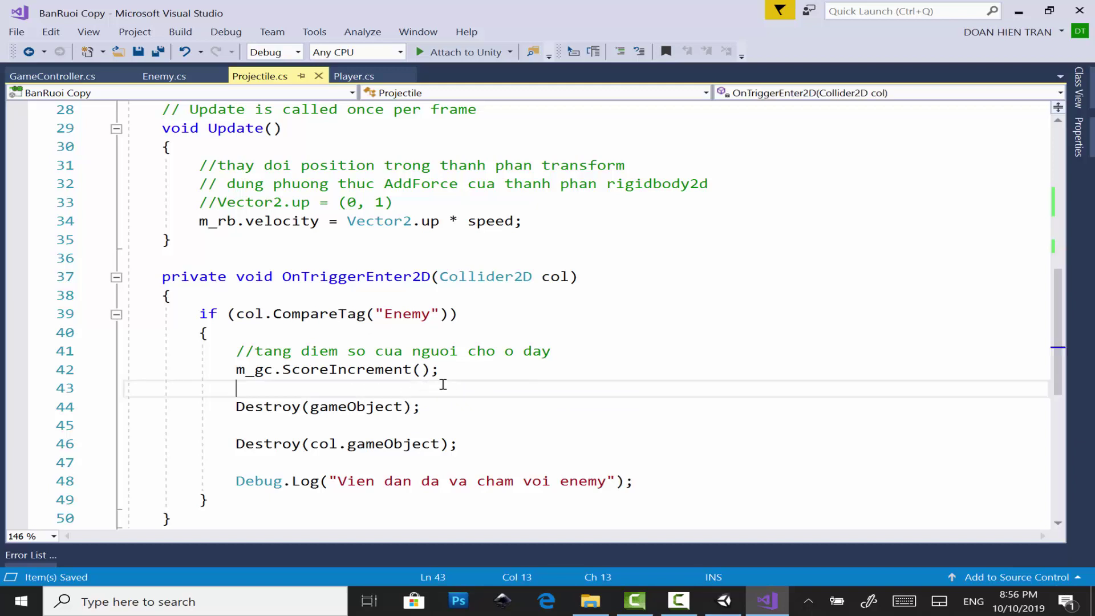
key("Return")
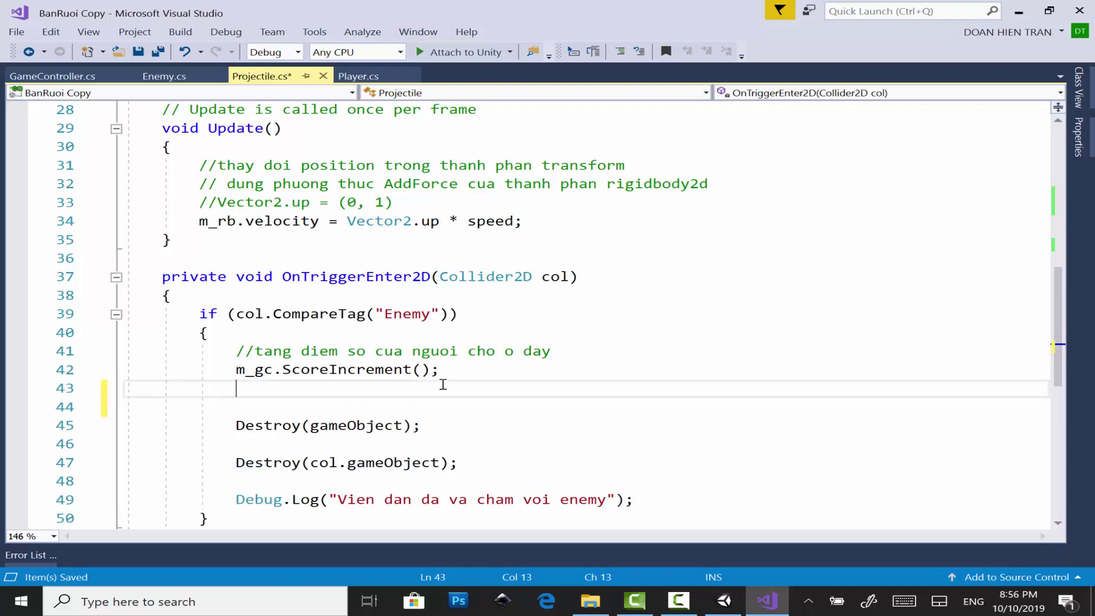
key("Return")
key("Up")
type("f")
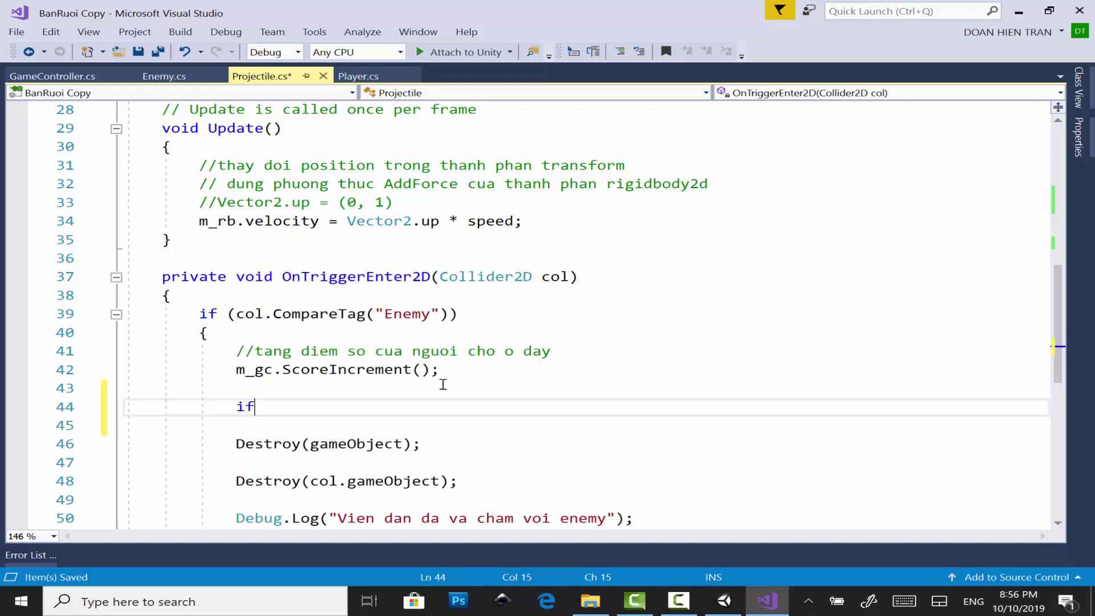
type("(audi")
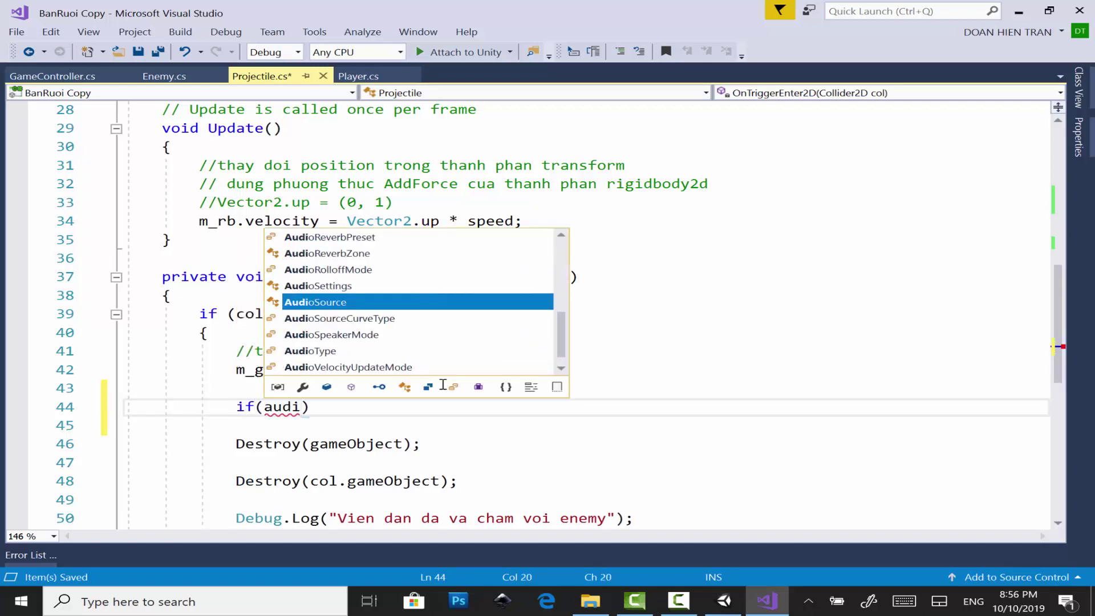
key("Tab")
key("ctrl+z")
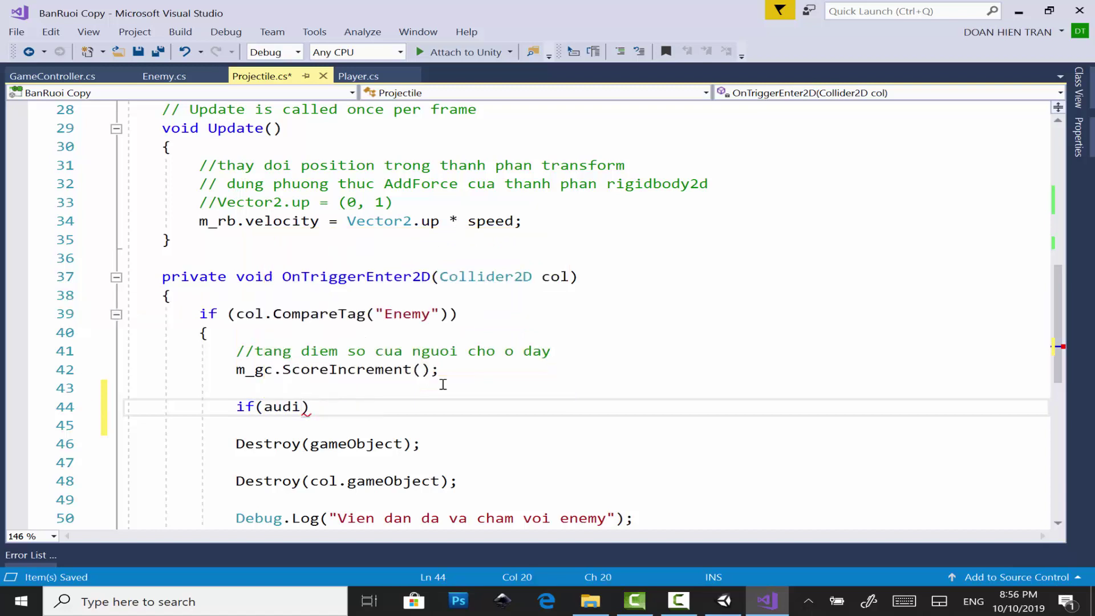
key("BackSpace")
type("s && ")
type("hi")
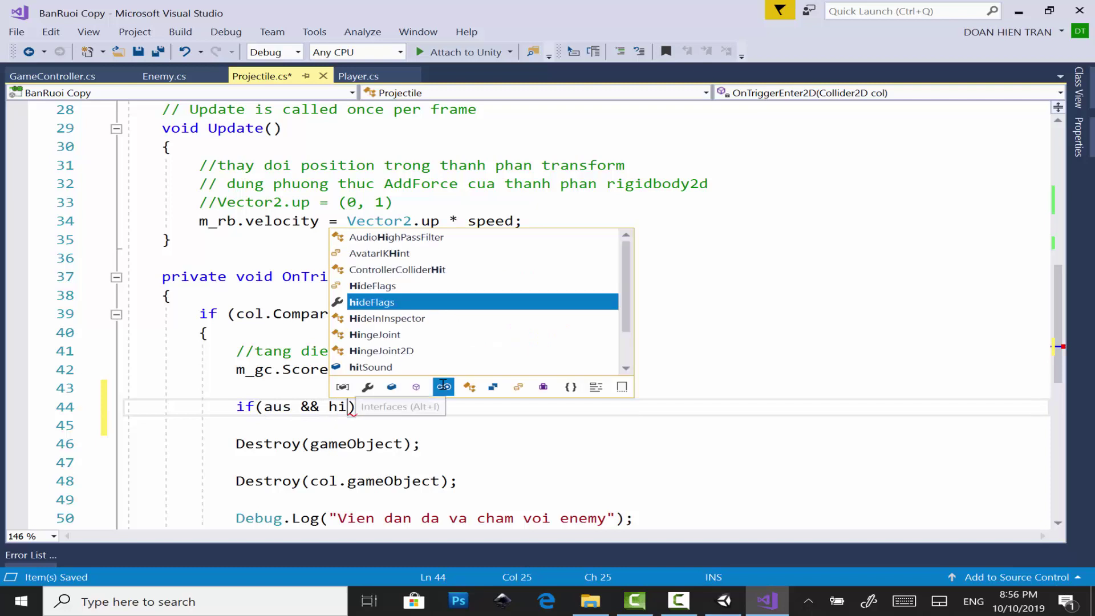
type("ts")
key("Tab")
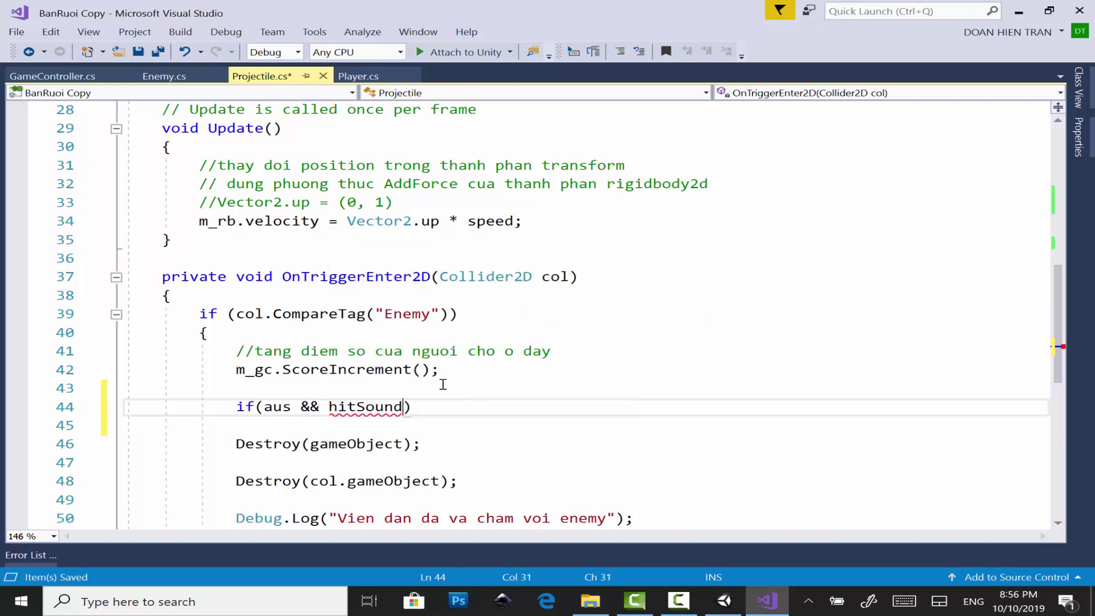
key("End")
type("{ }")
key("Return")
Call aus.PlayOneShot(hitSound) inside the block and save Projectile.cs.
type("au")
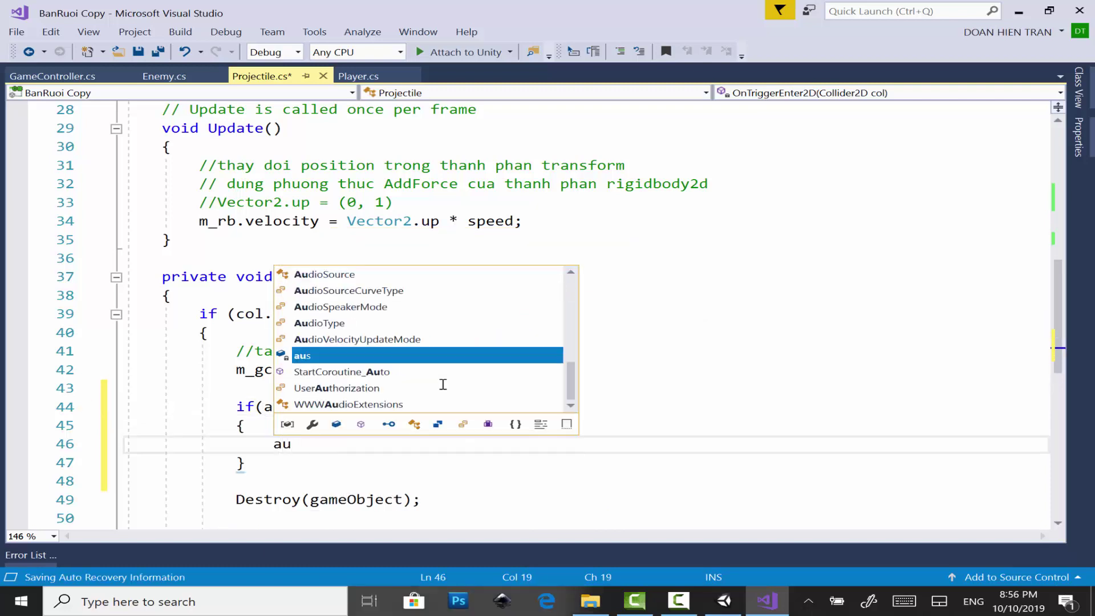
type("s.pl")
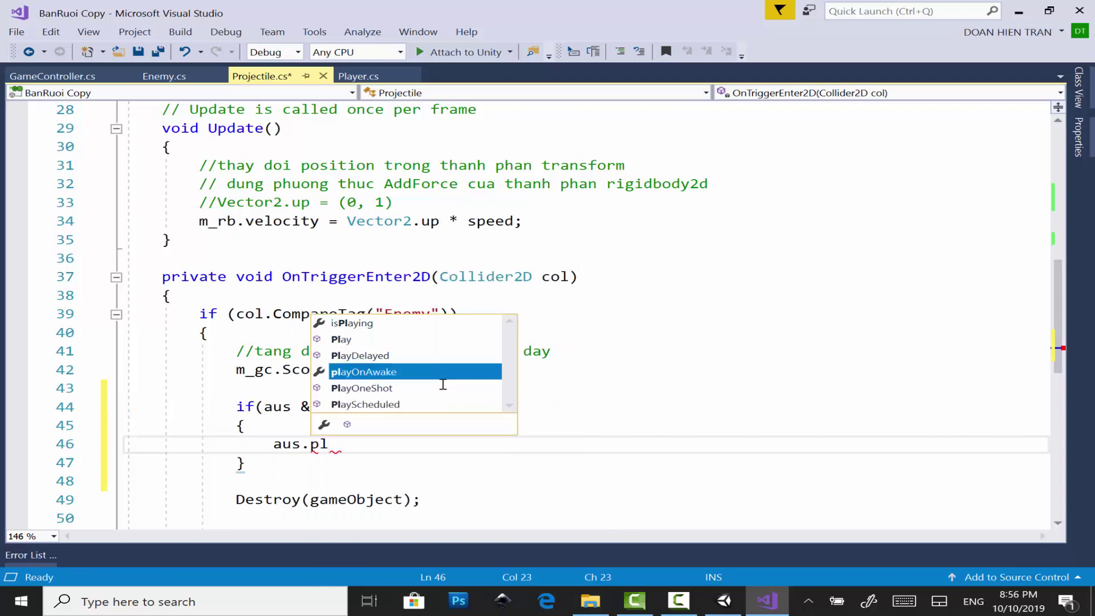
key("Down")
key("Tab")
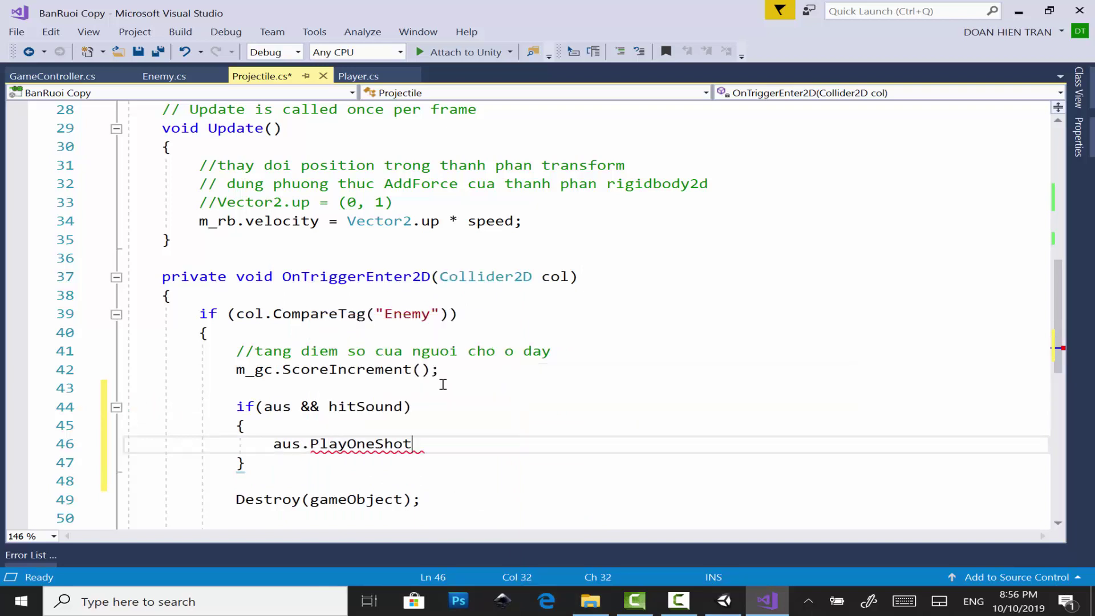
type("(hi")
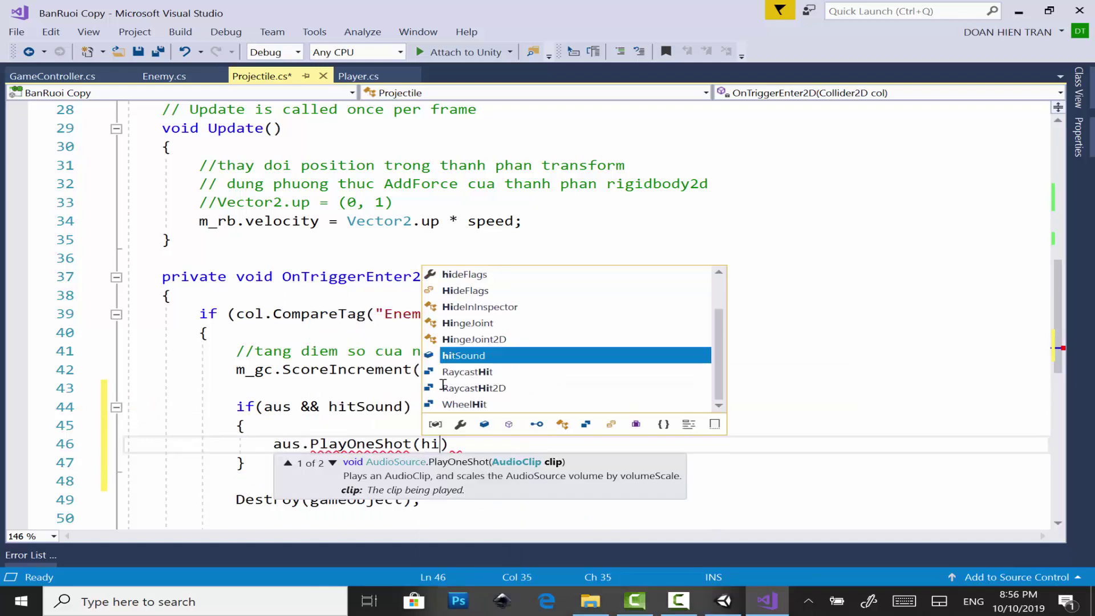
key("Tab")
type(");")
key("ctrl+s")
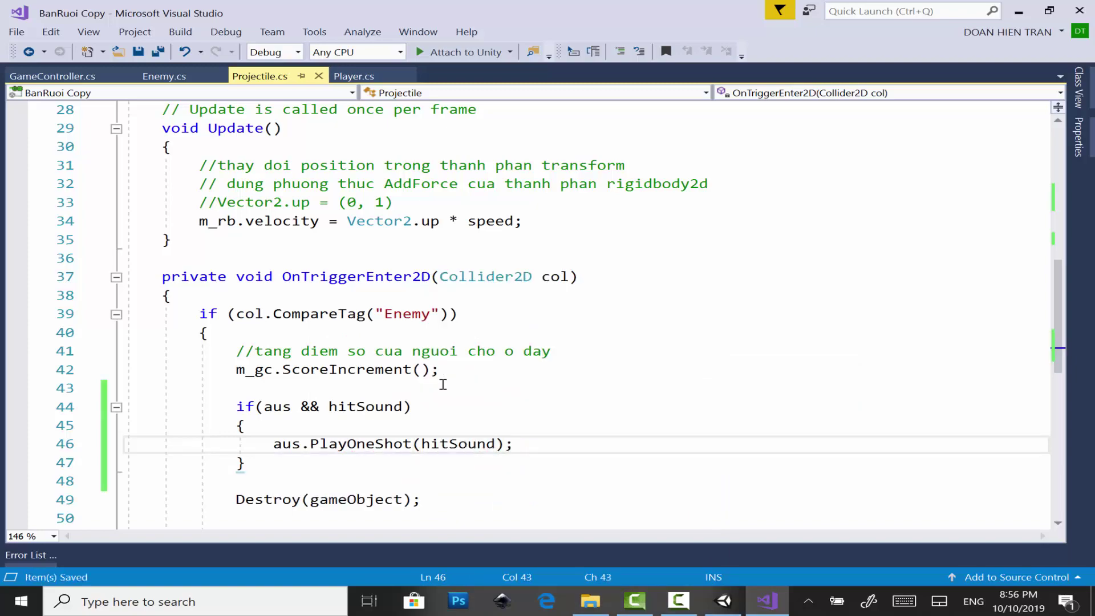
key("alt+Tab")
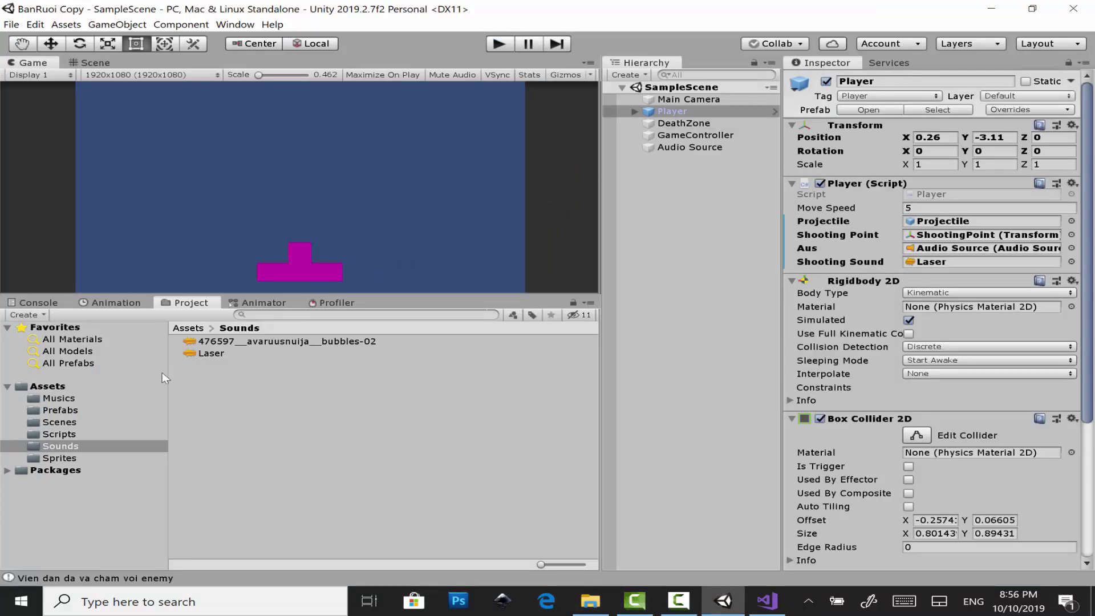
Assign the bubbles-02 clip to the Projectile prefab's Hit Sound, then start Play mode.
left_click(105, 409)
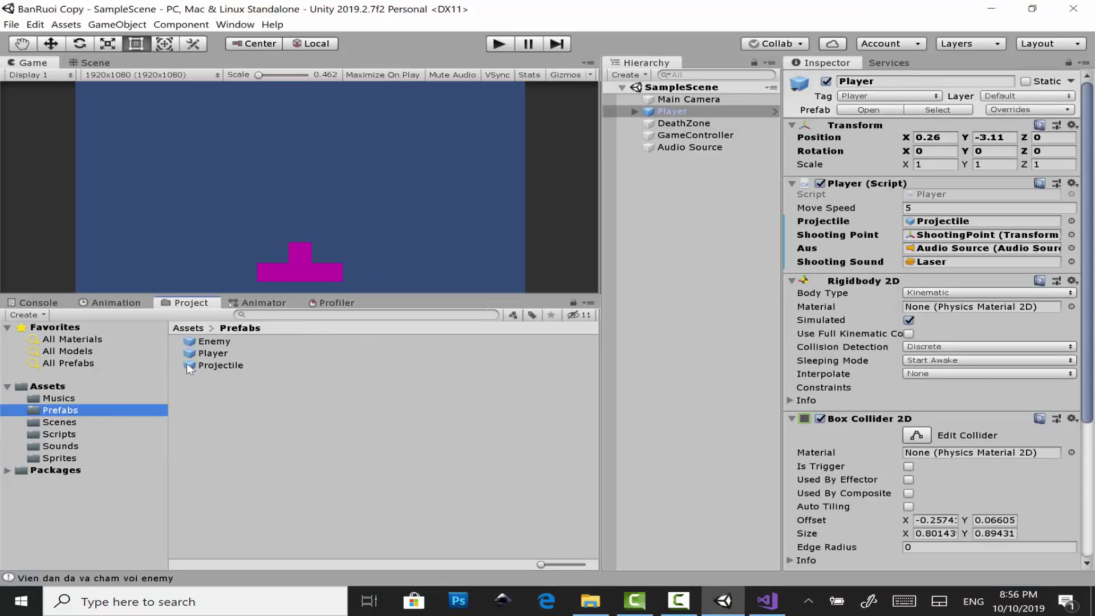
left_click(255, 368)
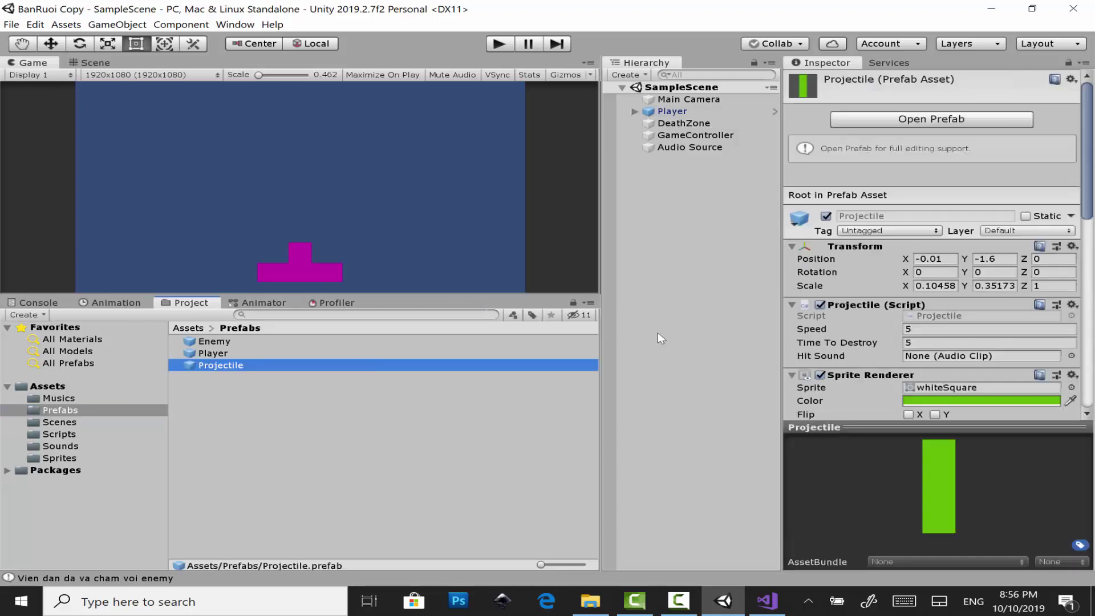
left_click(136, 399)
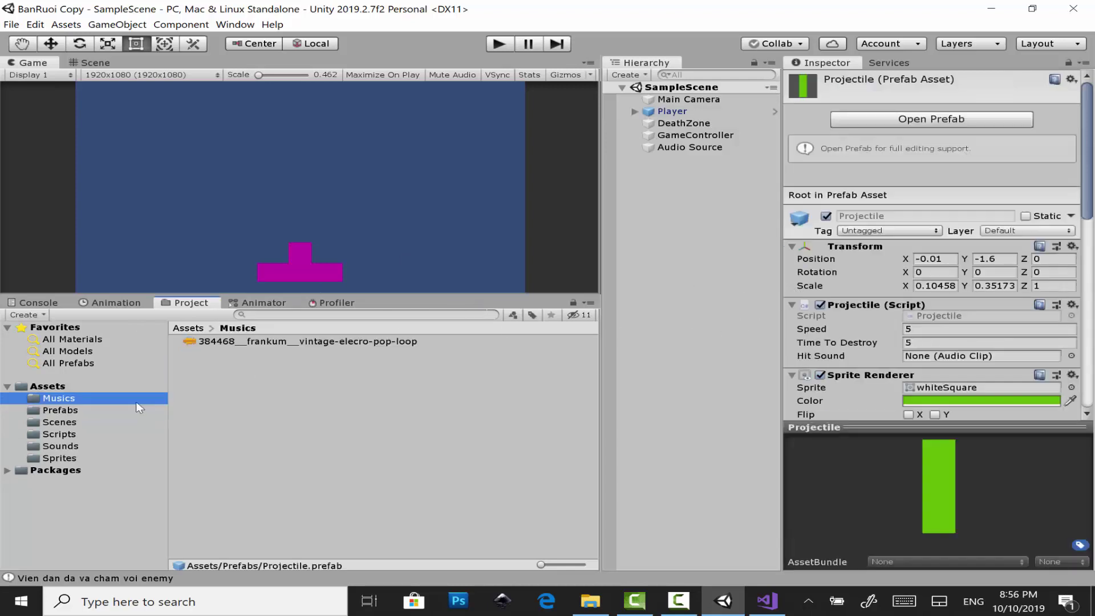
left_click(100, 445)
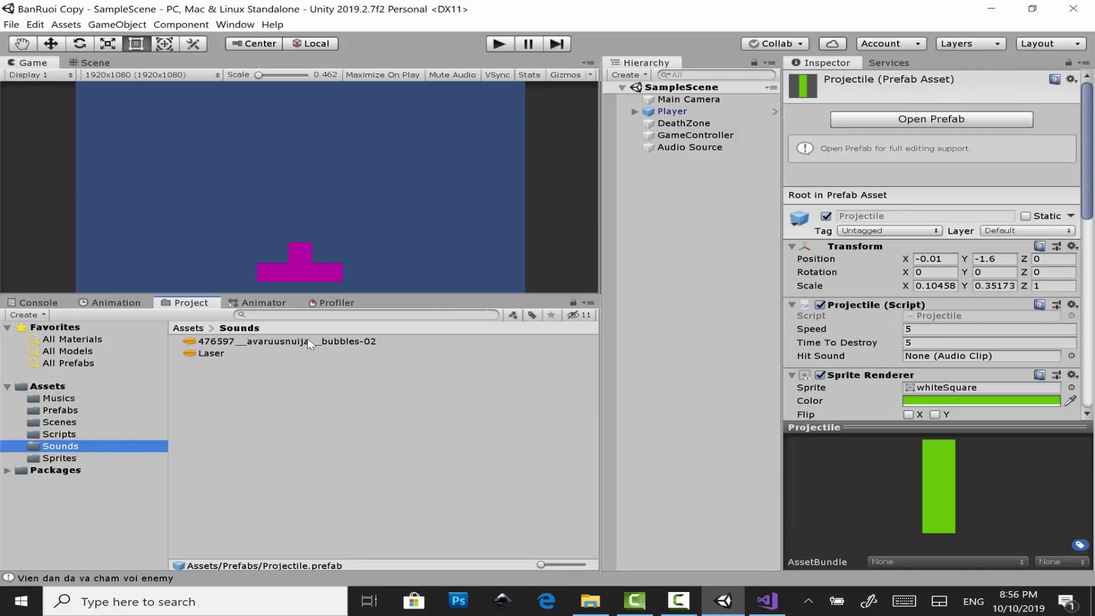
left_click_drag(316, 341, 968, 359)
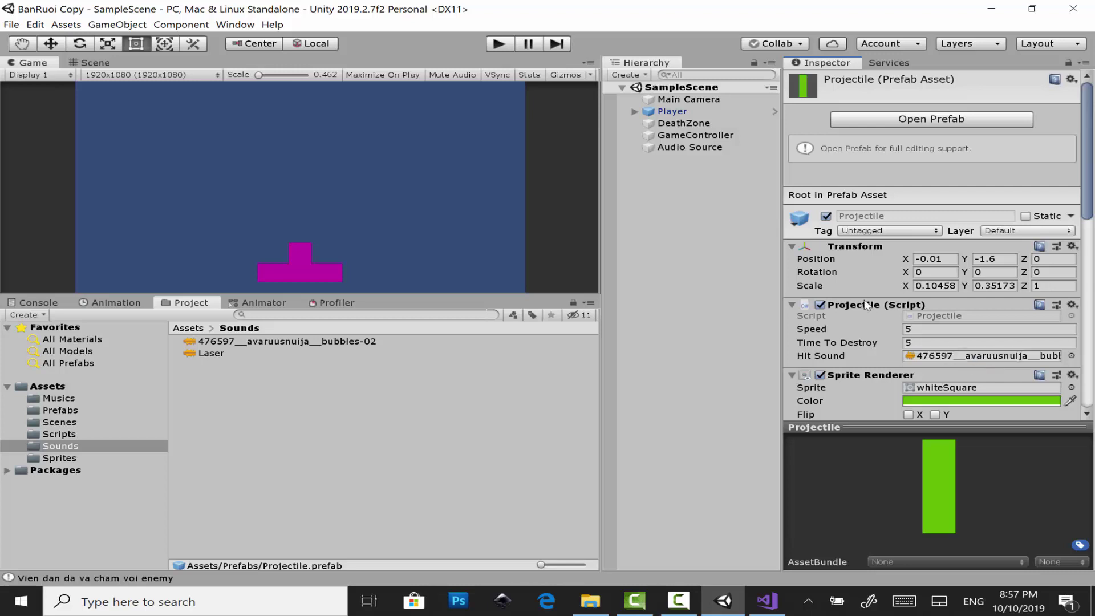
left_click(506, 42)
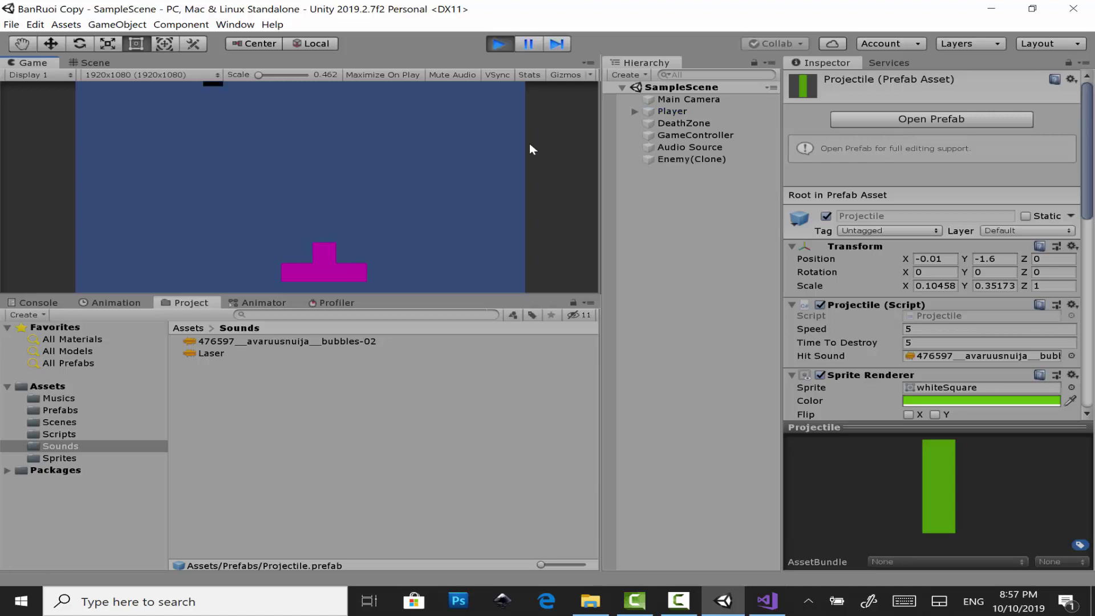
Move the player left and right while firing projectiles at the falling enemies.
key("Right")
key("Left")
key("space")
key("Left")
key("space")
key("space")
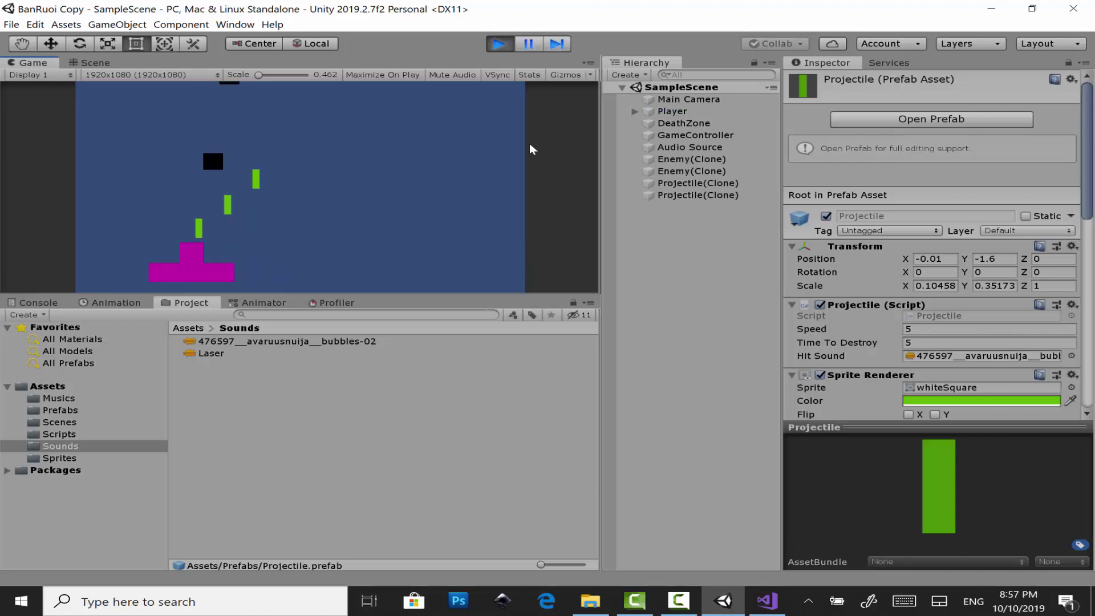
key("space")
key("space")
key("Right")
key("space")
key("space")
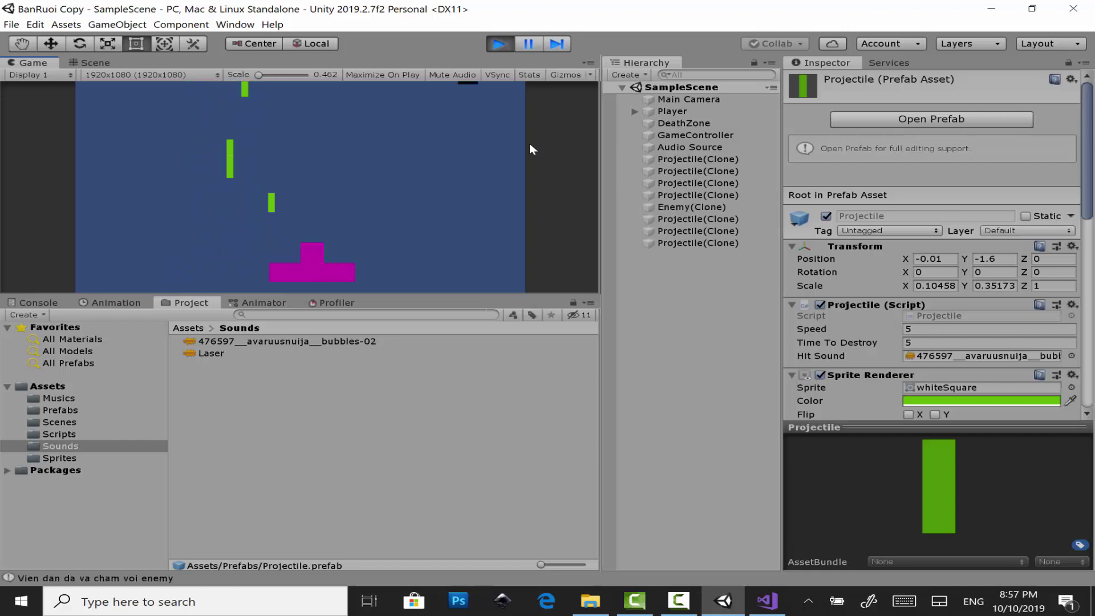
key("space")
key("space")
key("space")
key("space")
key("Right")
key("space")
key("space")
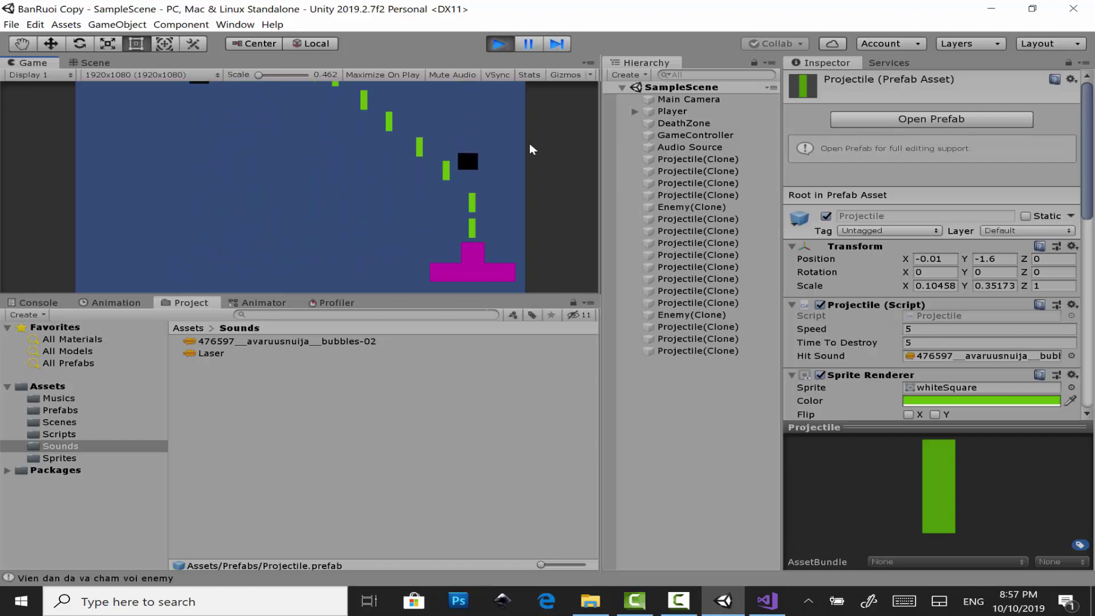
key("Left")
key("space")
key("space")
key("Left")
key("space")
key("space")
key("space")
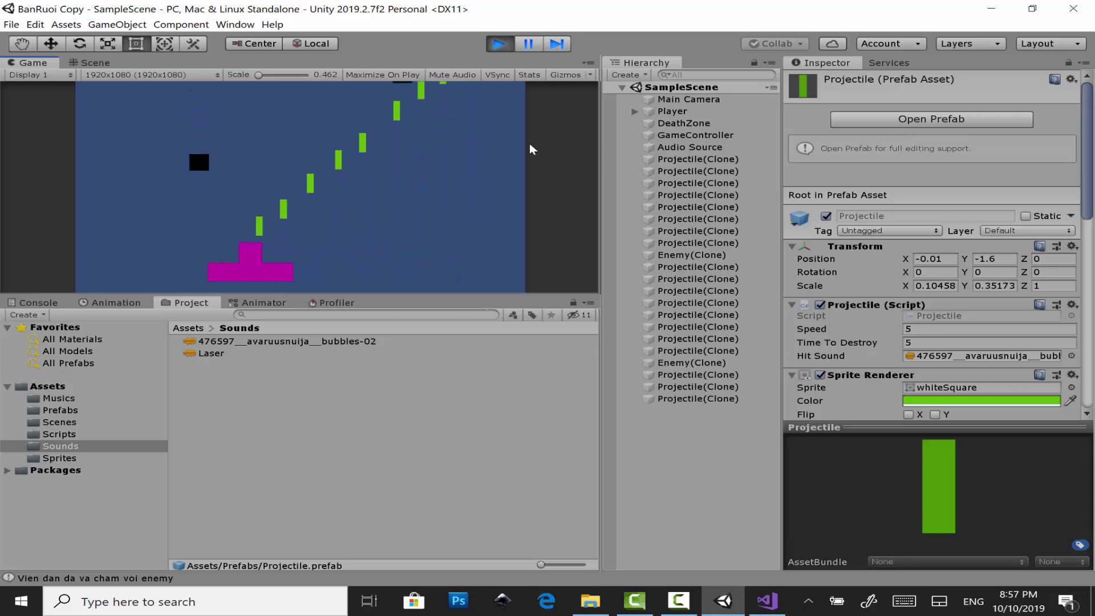
key("space")
key("space")
key("space")
key("Right")
key("space")
key("space")
key("space")
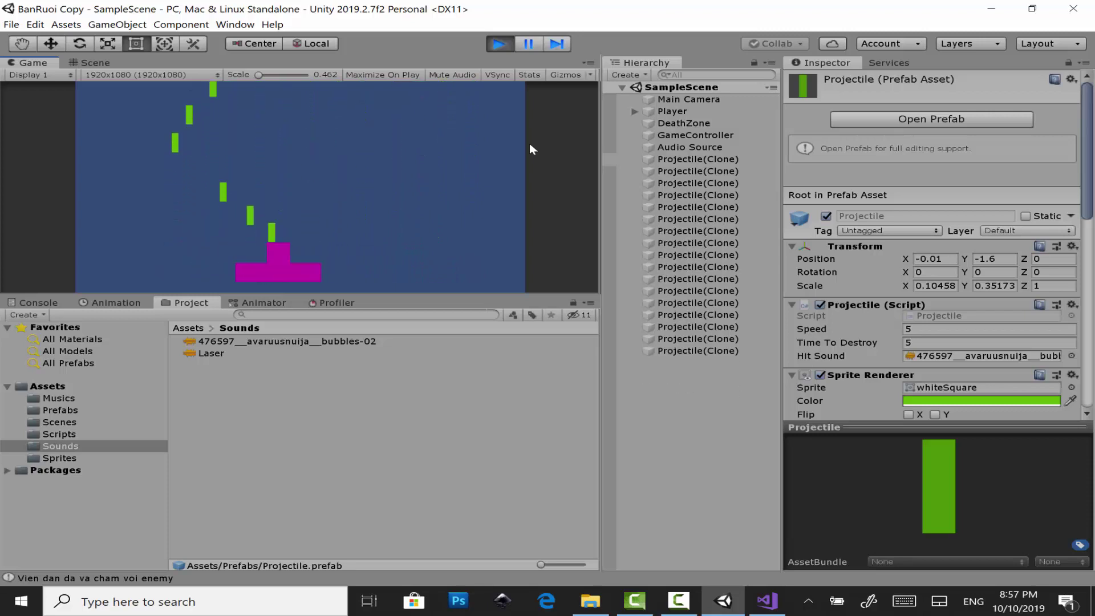
key("space")
key("space")
key("space")
key("space")
key("Right")
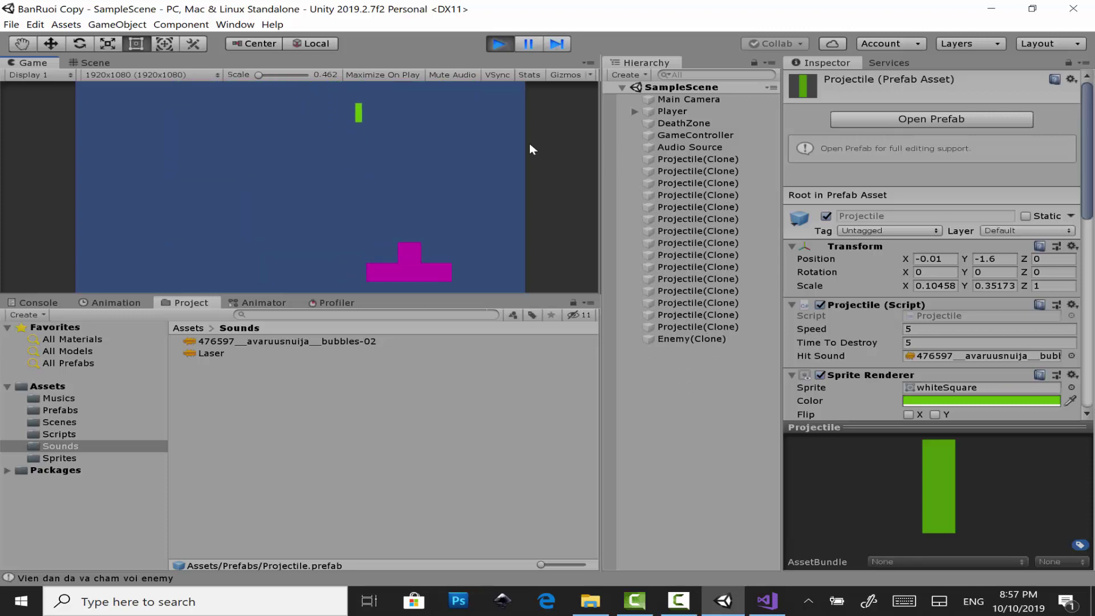
key("Right")
key("space")
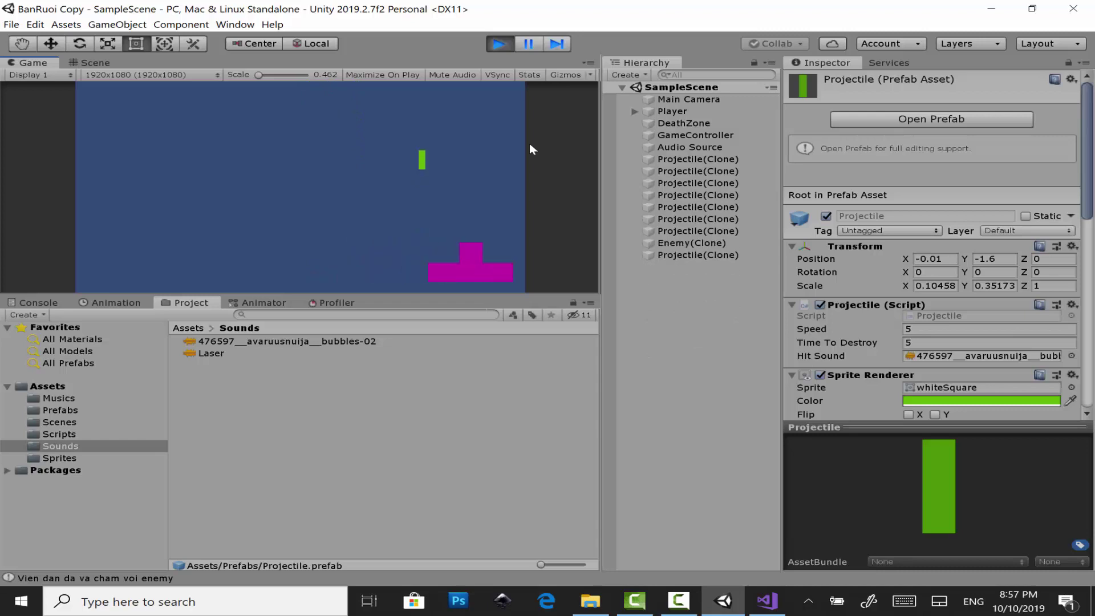
key("Left")
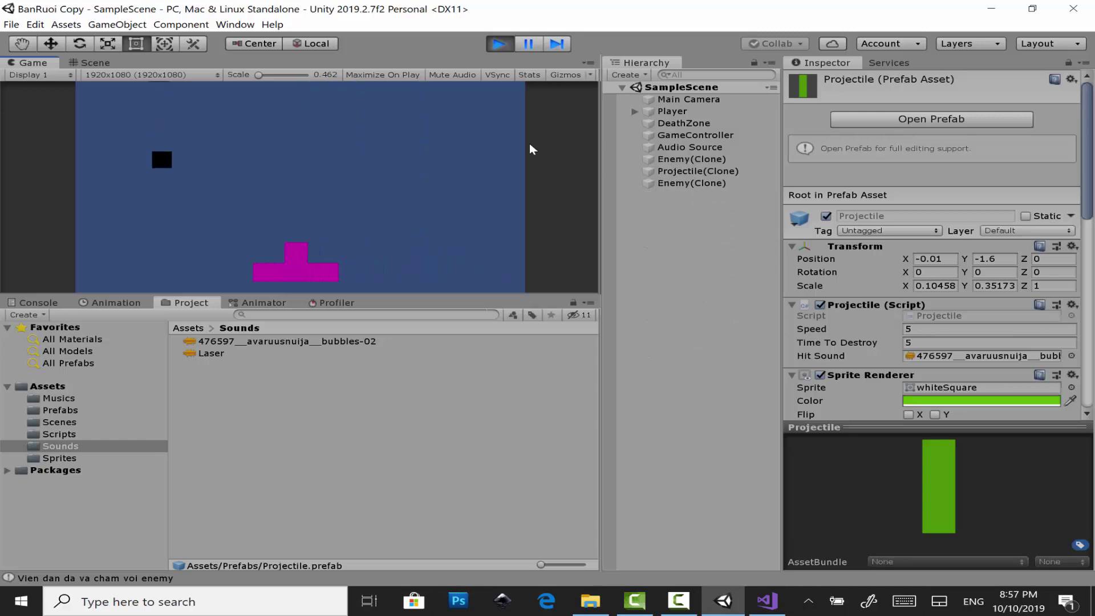
key("space")
key("space")
key("space")
key("space")
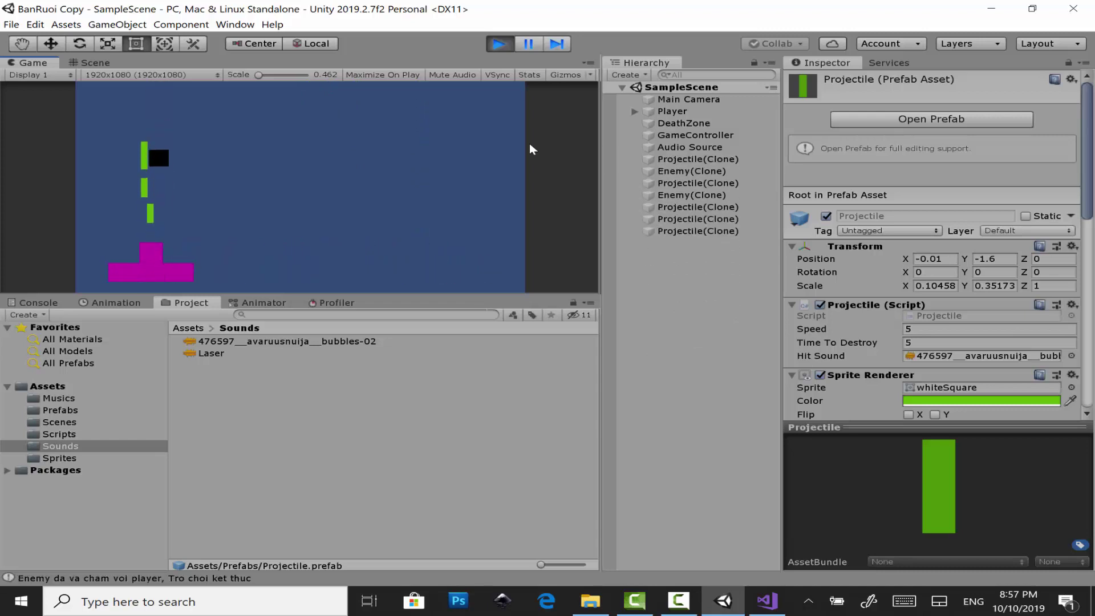
key("Right")
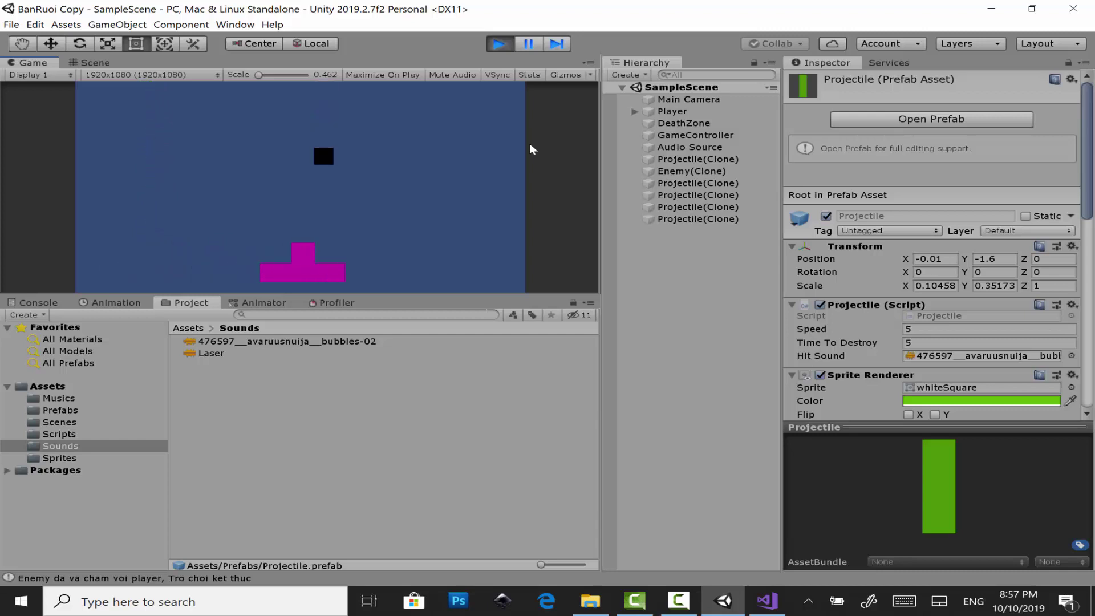
key("space")
key("space")
key("space")
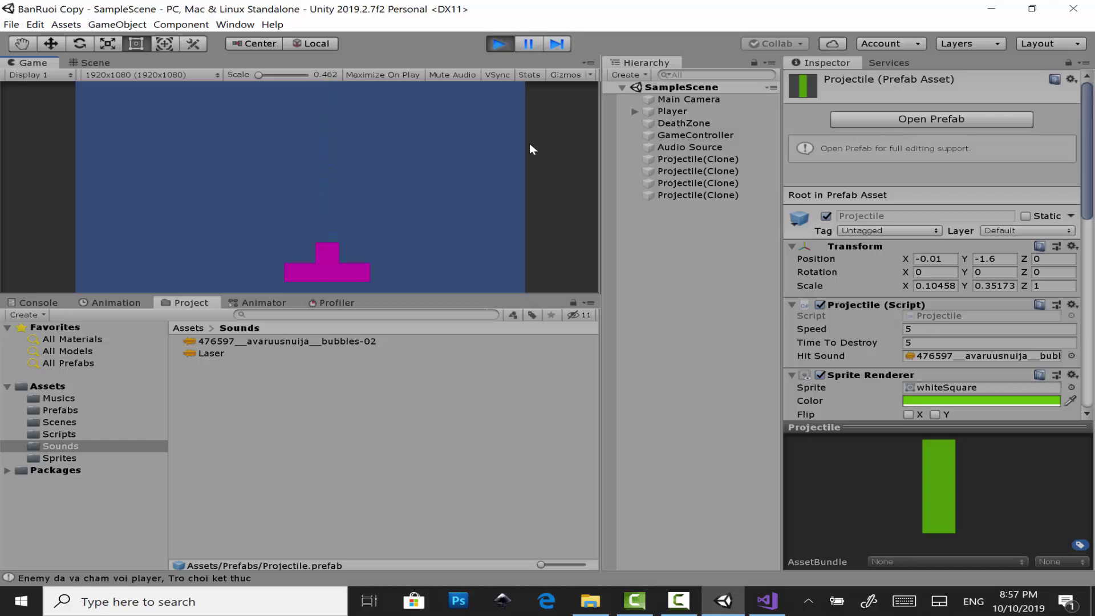
key("Right")
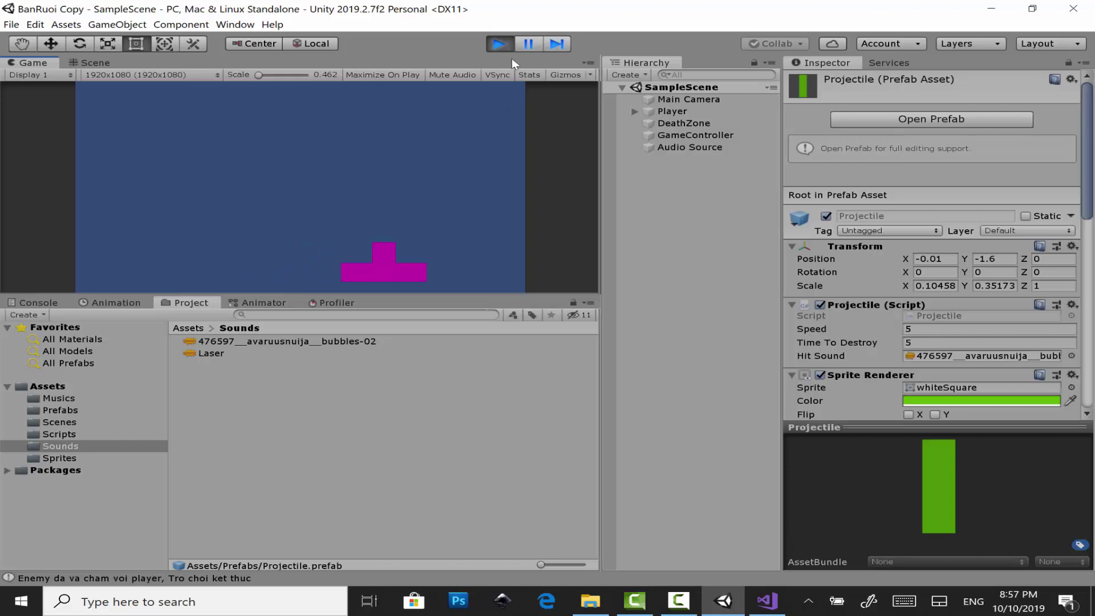
Restart the game and shoot the falling enemies again from beneath them.
left_click(499, 44)
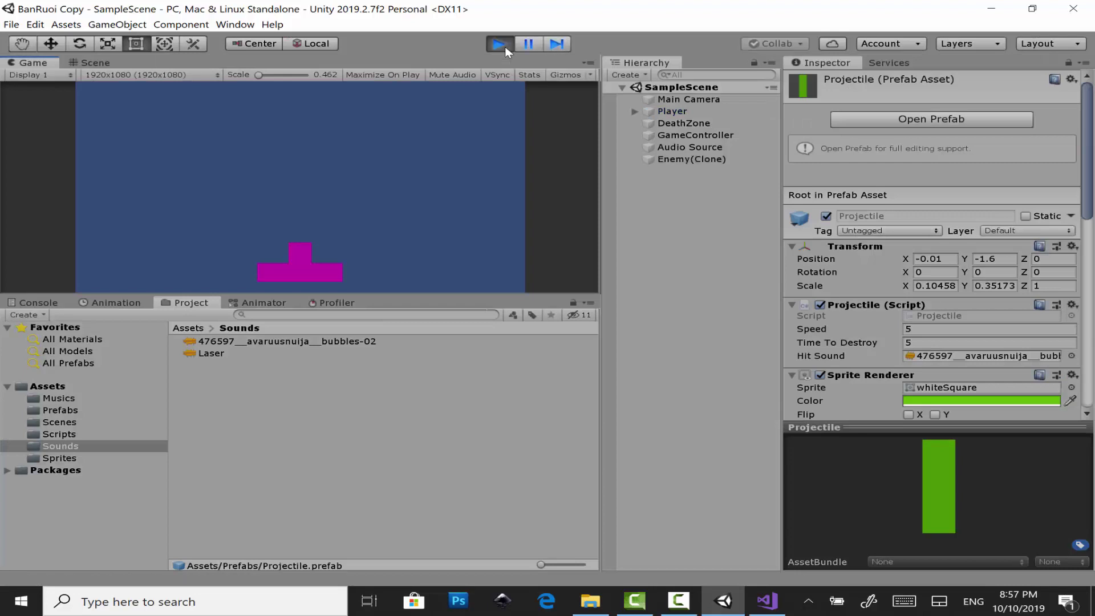
key("Right")
key("Left")
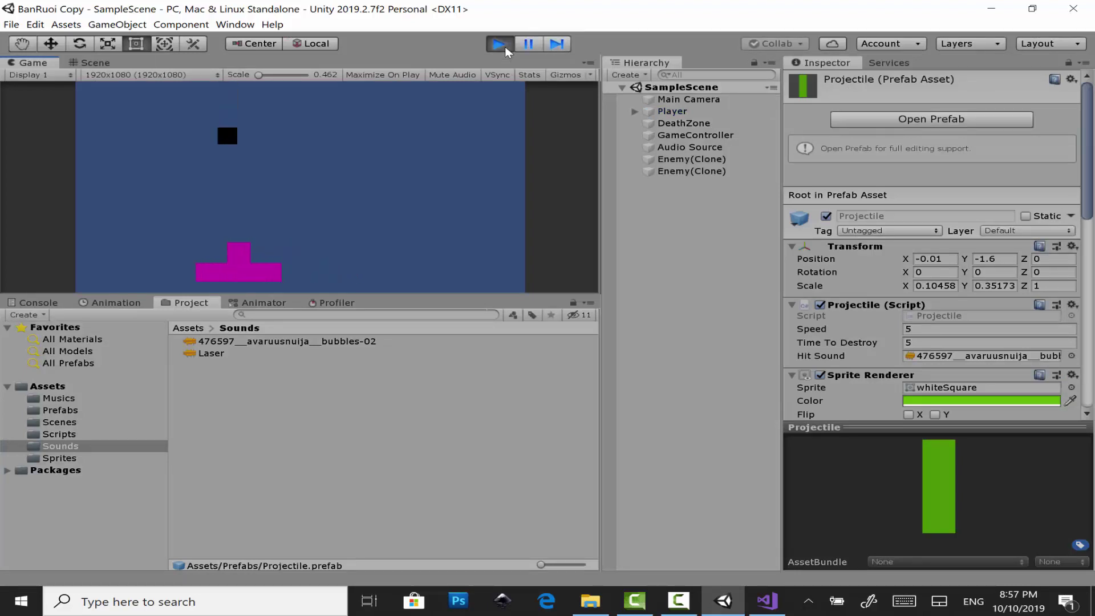
key("space")
key("Right")
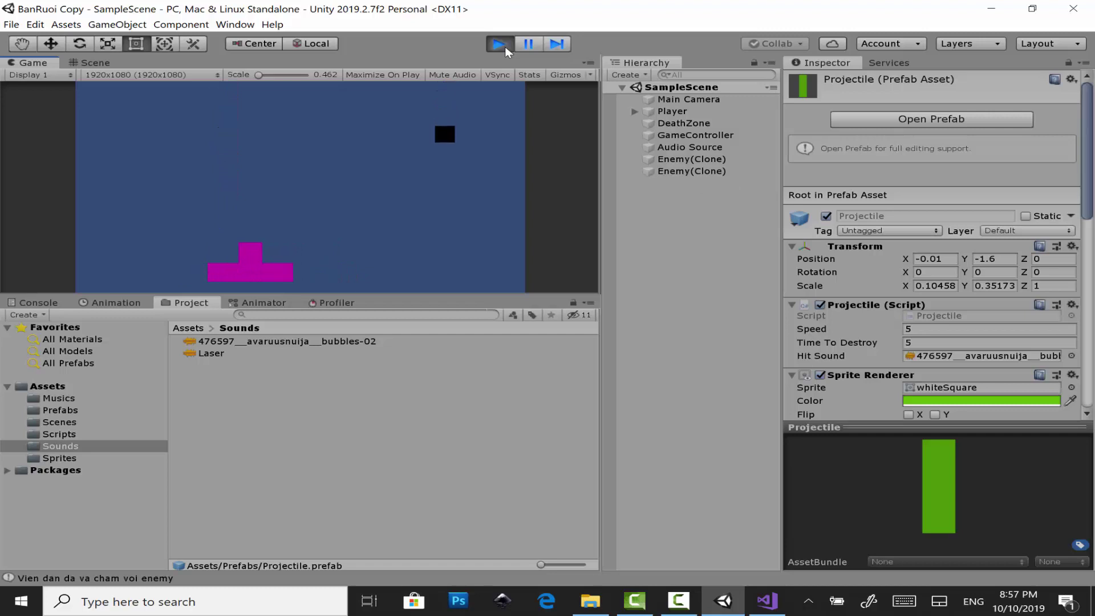
key("Right")
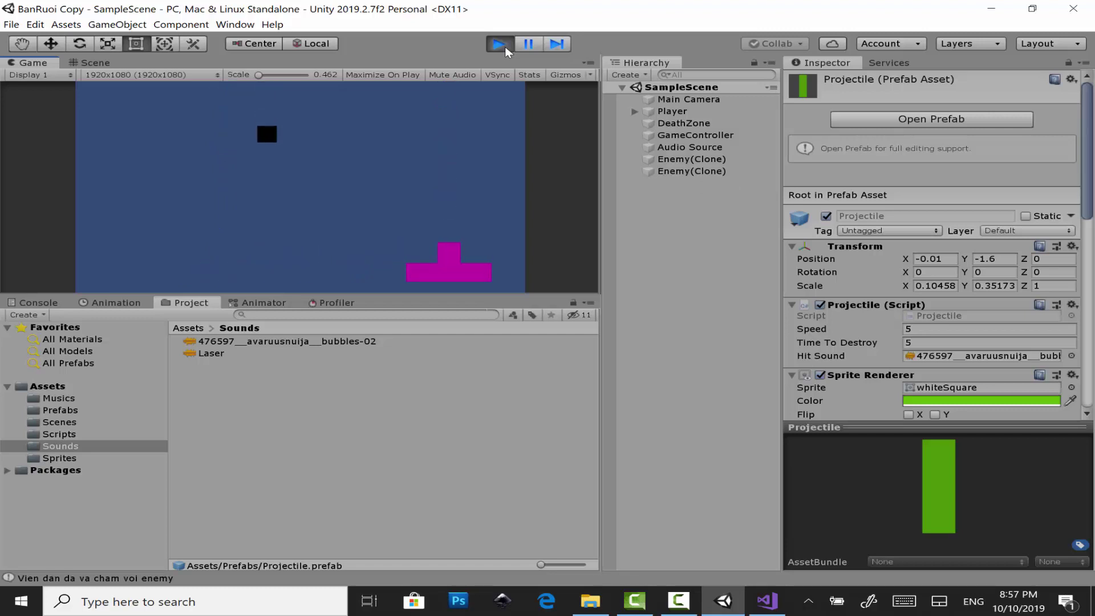
key("Left")
key("Left")
key("Left")
key("space")
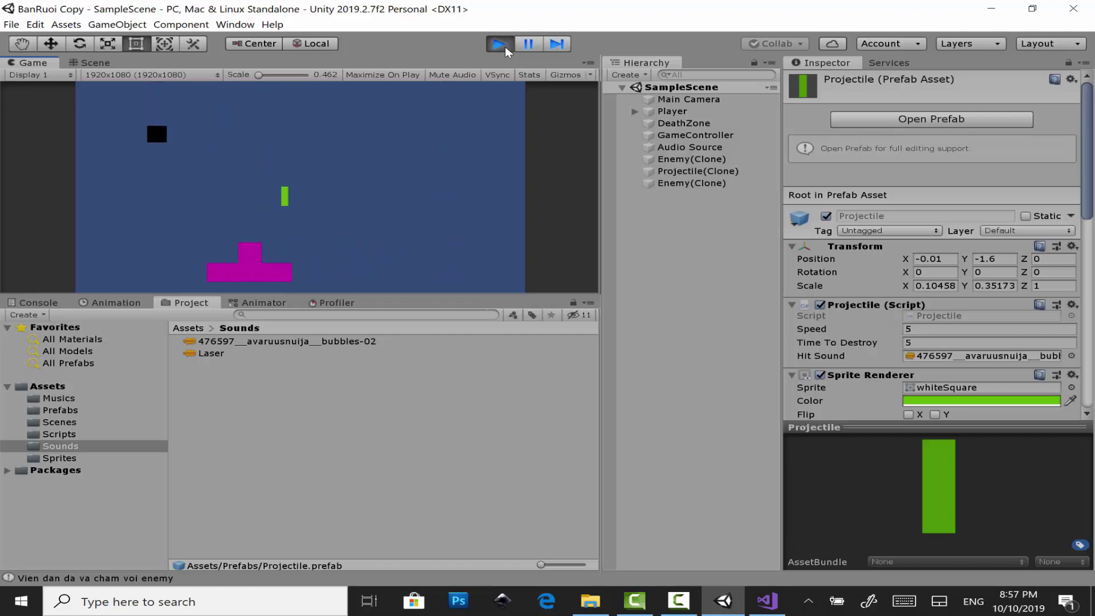
key("Left")
key("space")
key("space")
key("space")
key("Left")
key("space")
key("space")
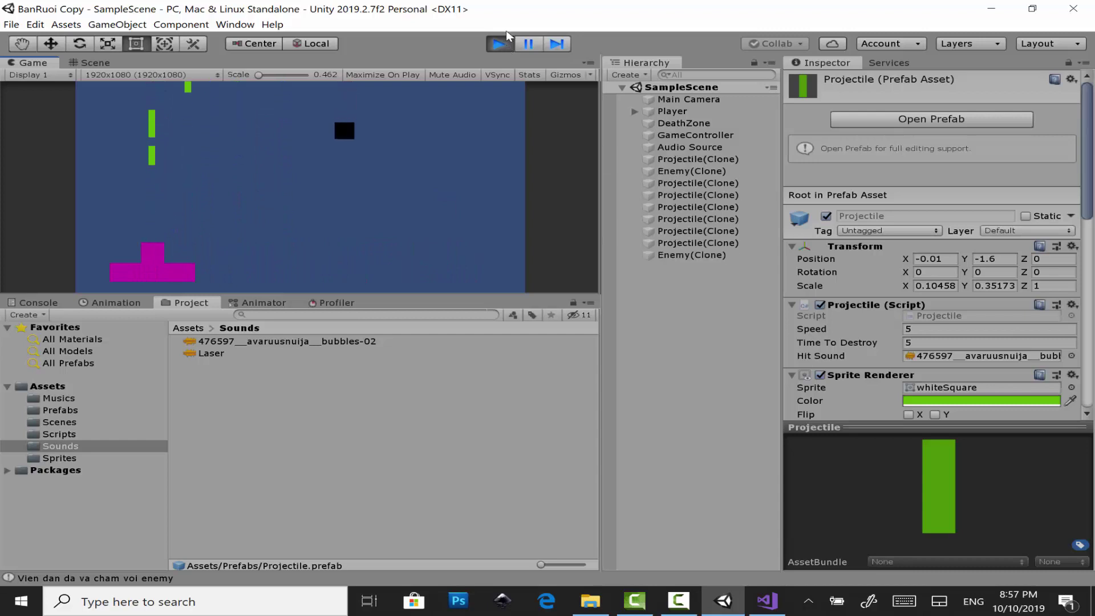
Stop Play mode, view Projectile.cs in Visual Studio, and open File Explorer.
left_click(499, 44)
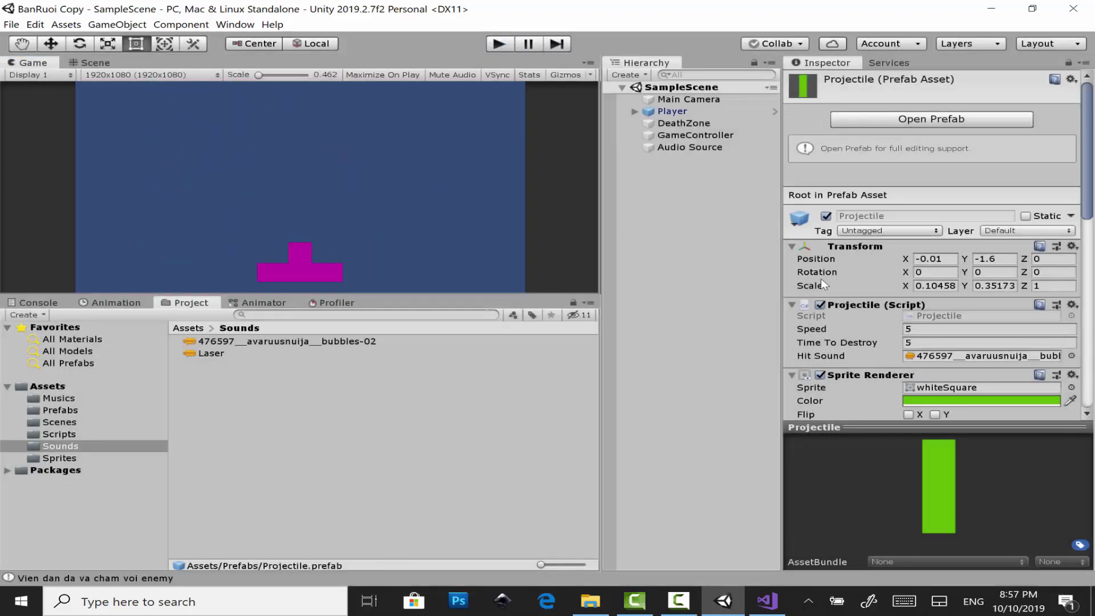
left_click(770, 602)
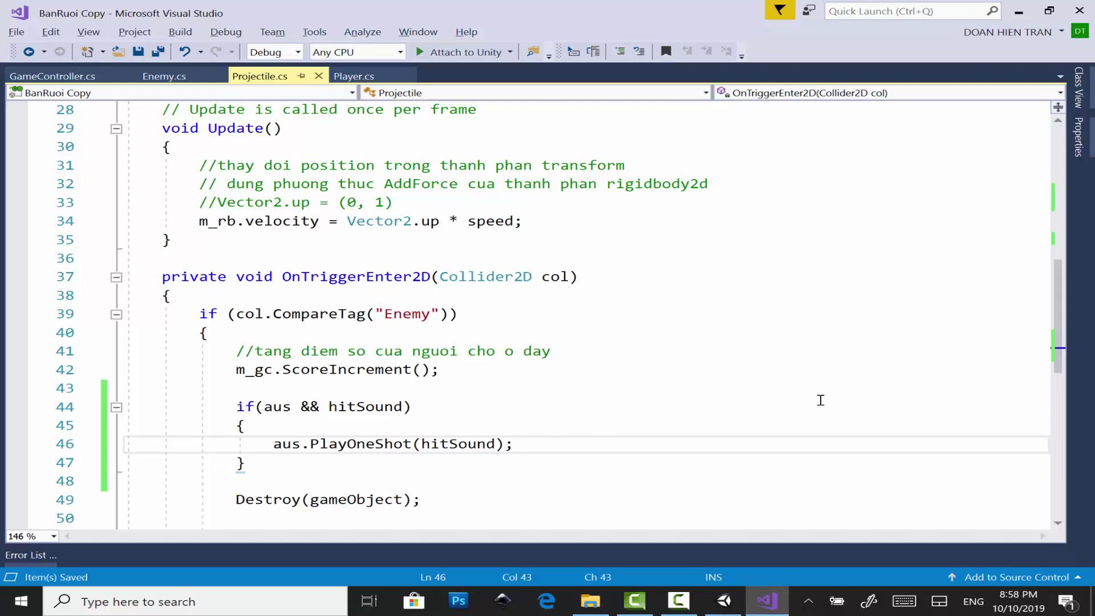
left_click(590, 601)
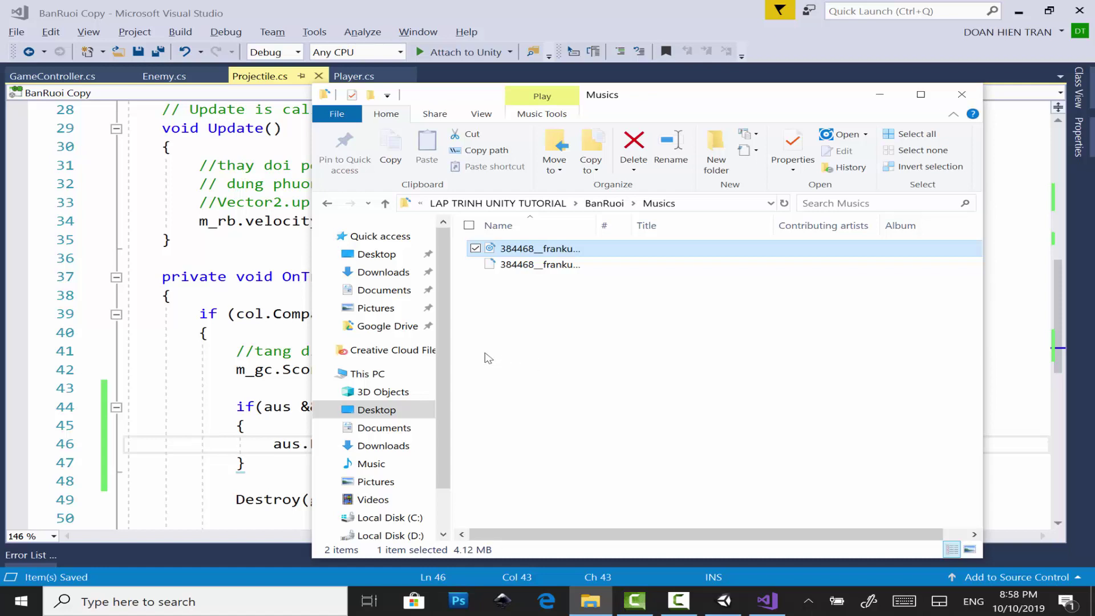
Create a new folder named VFX at the top level of the project's Assets.
left_click(377, 254)
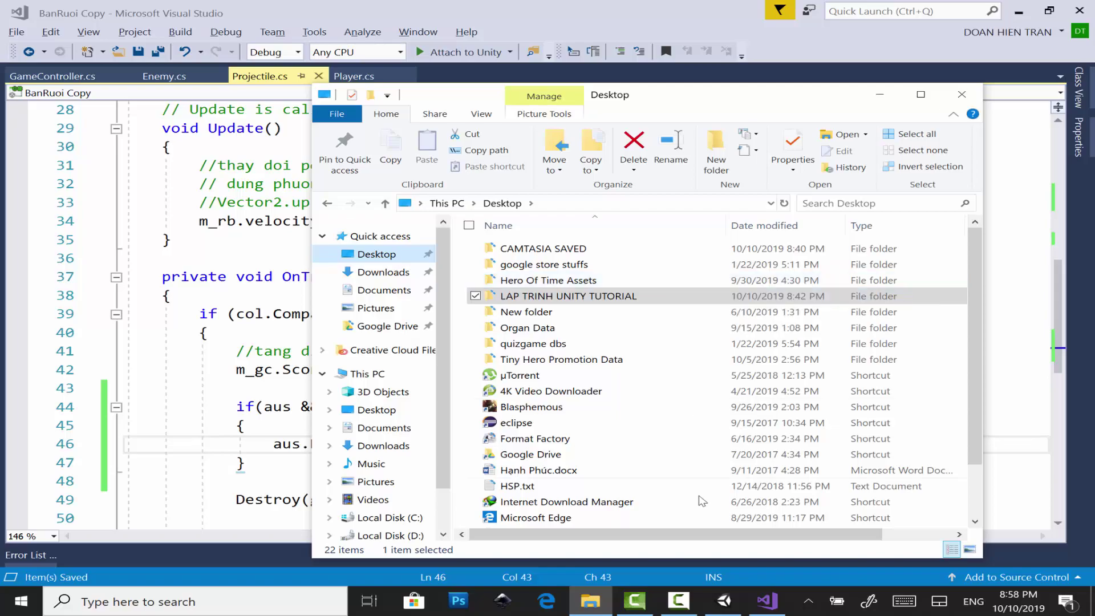
left_click(710, 608)
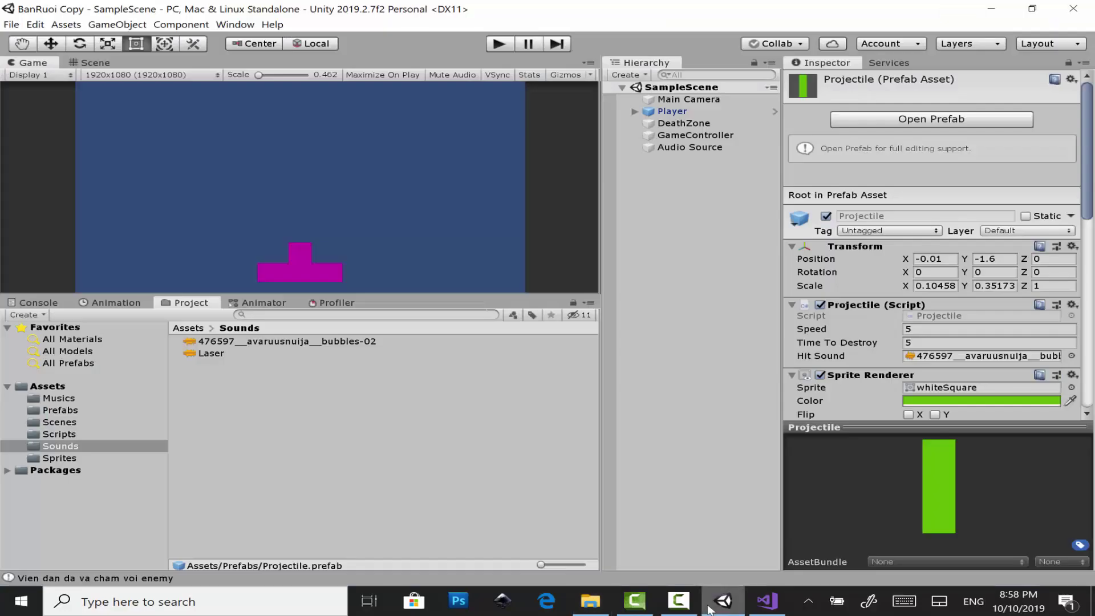
left_click(91, 387)
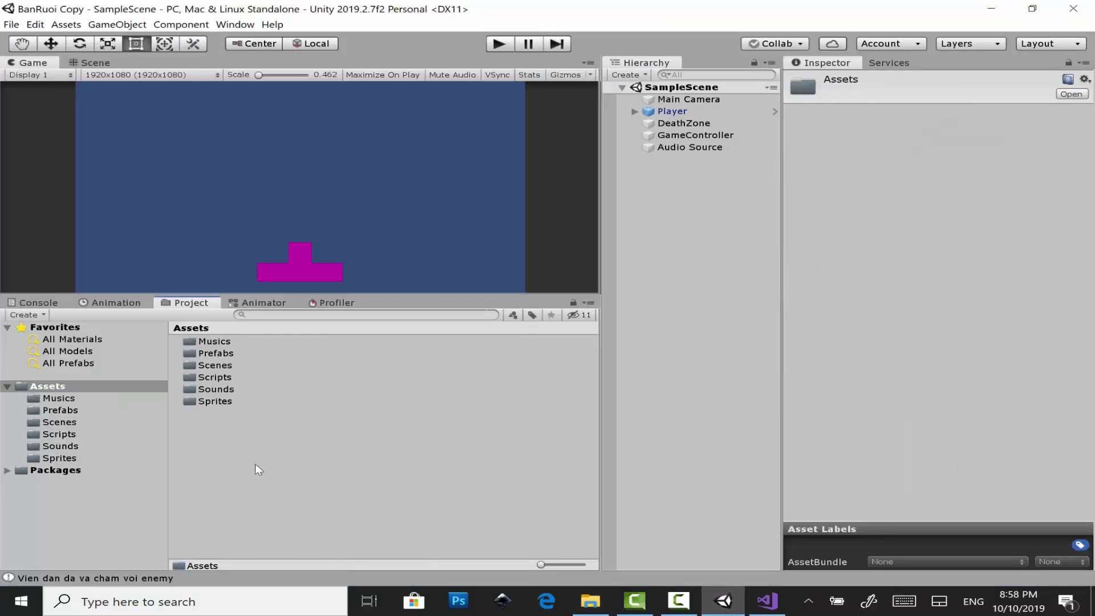
right_click(255, 464)
mouse_move(471, 186)
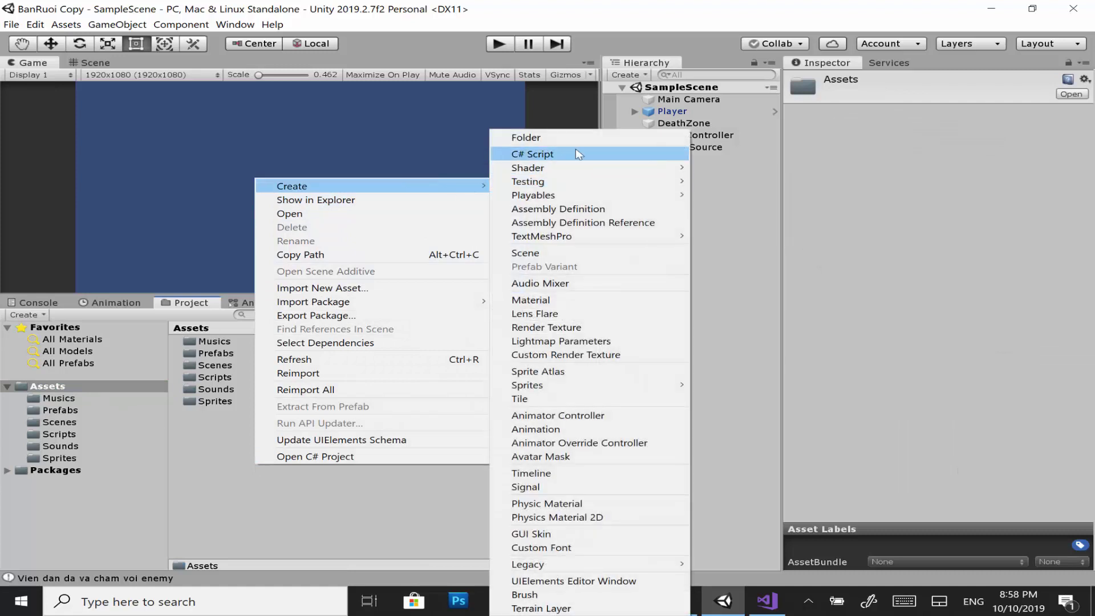
left_click(607, 136)
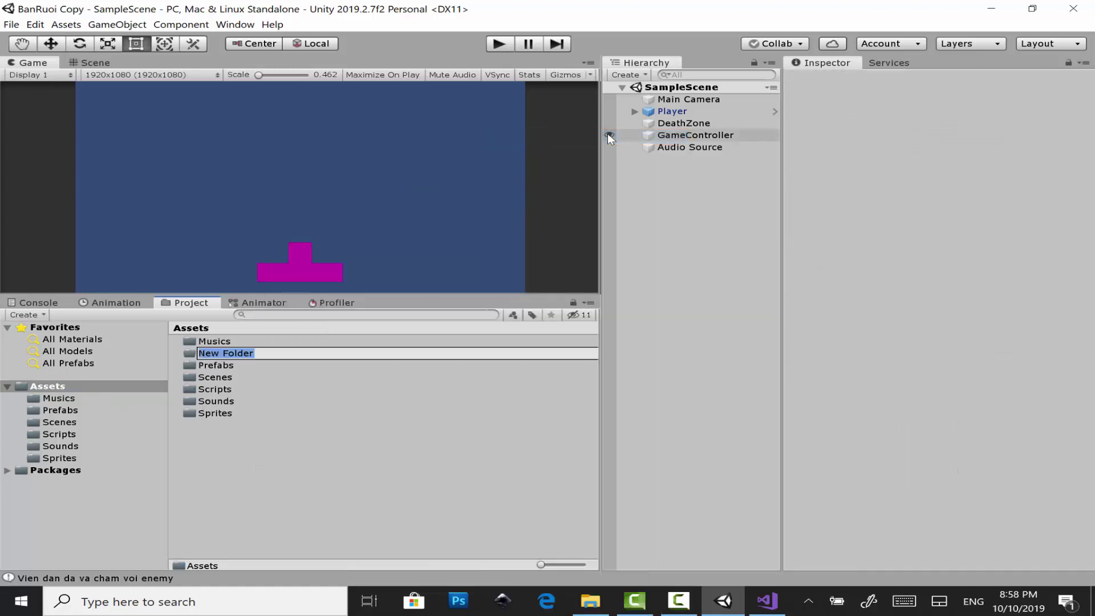
type("VFX")
key("Return")
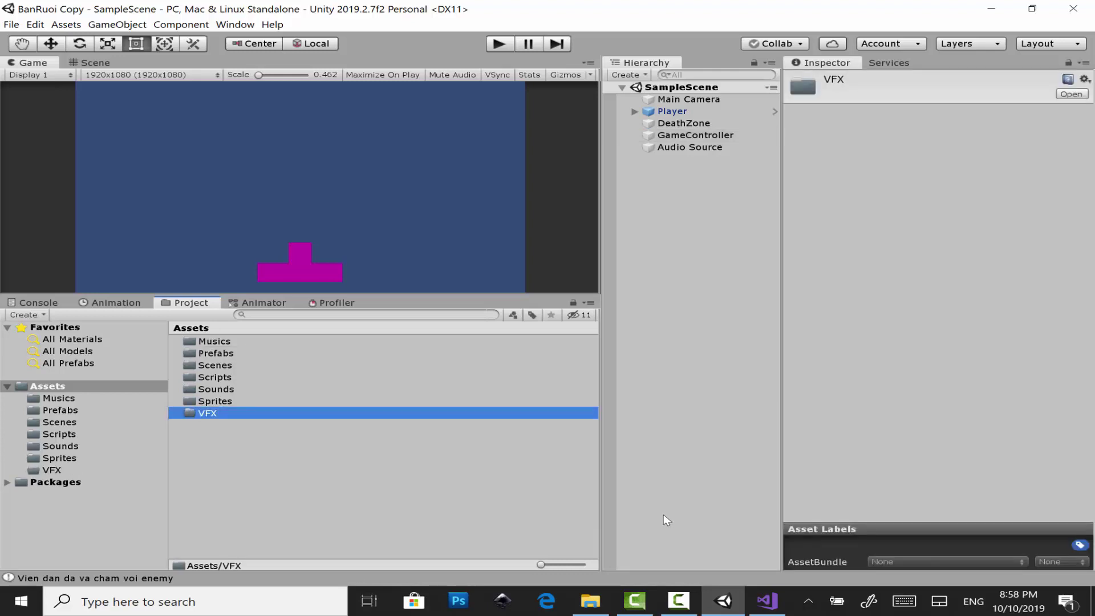
left_click(590, 601)
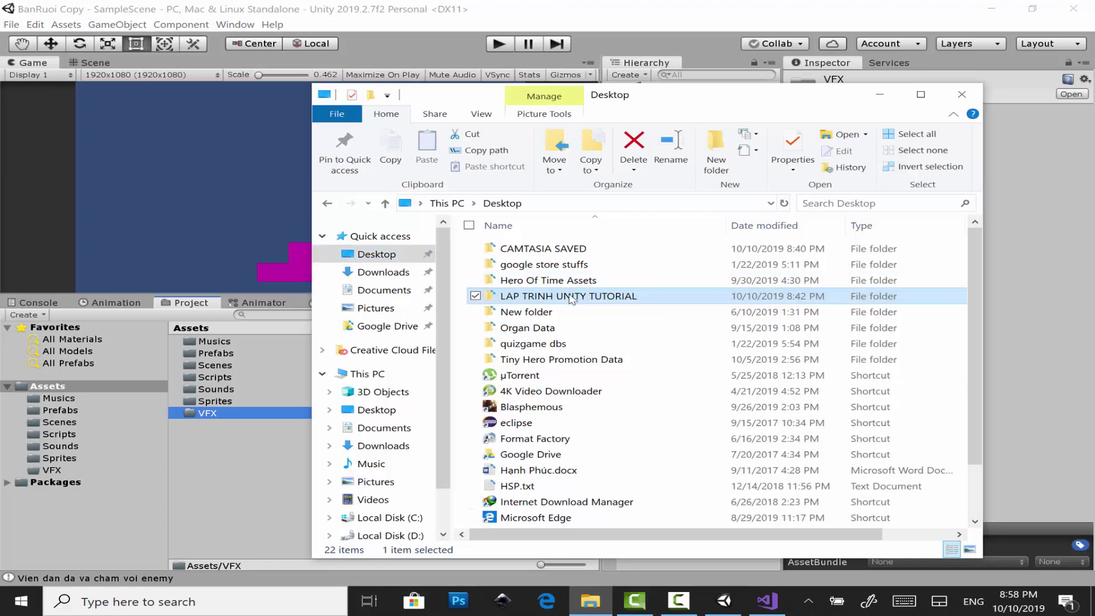
Navigate to LAP TRINH UNITY TUTORIAL > BanRuoi > VFX and select both BloodExplosionVFX files.
double_click(572, 299)
double_click(544, 263)
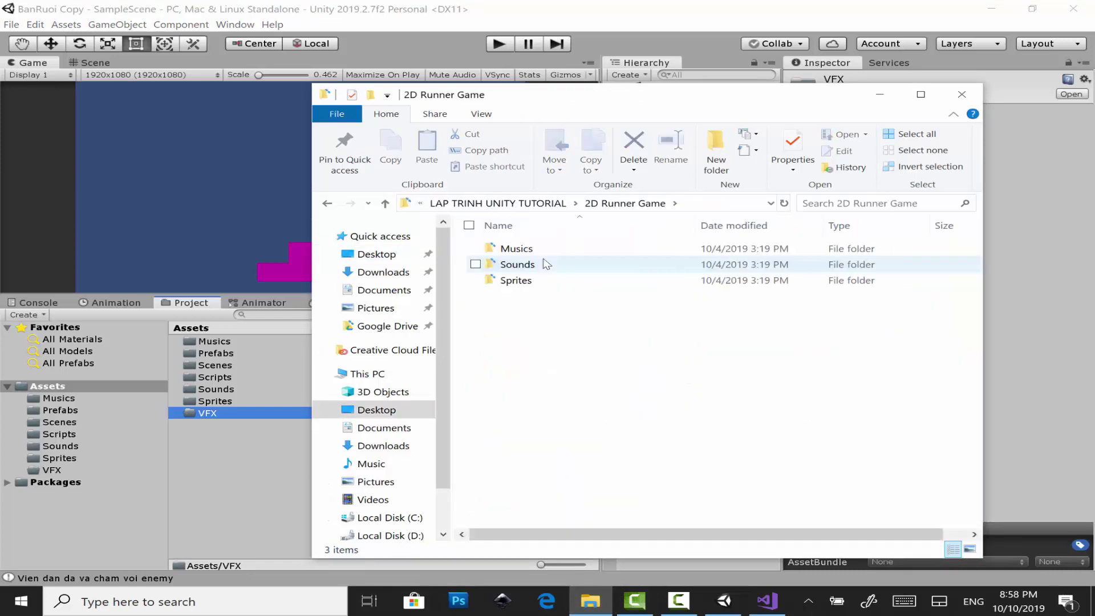
left_click(326, 203)
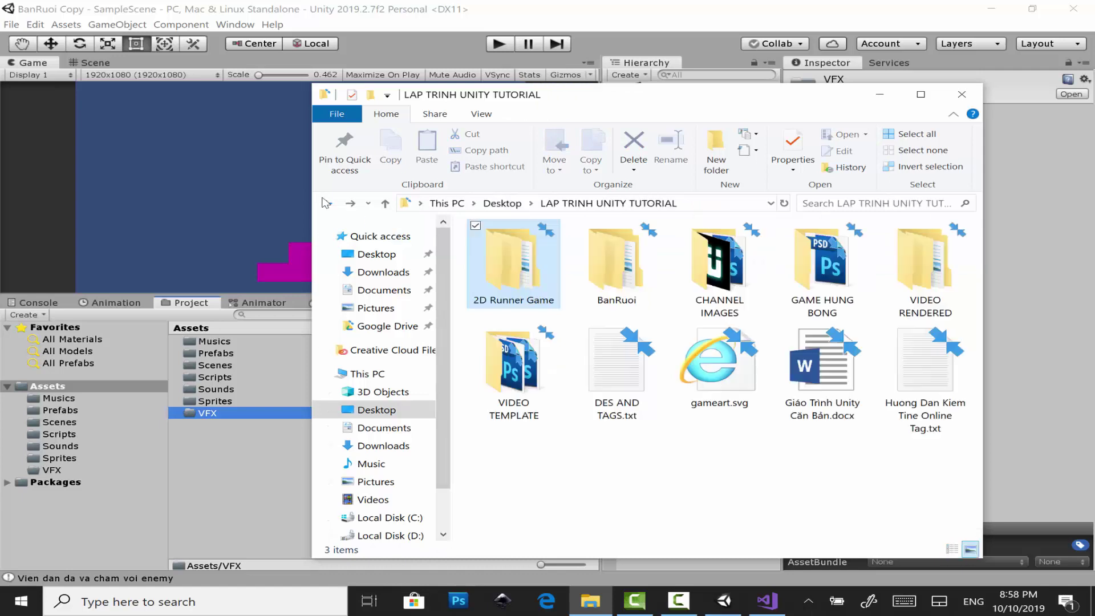
left_click(615, 254)
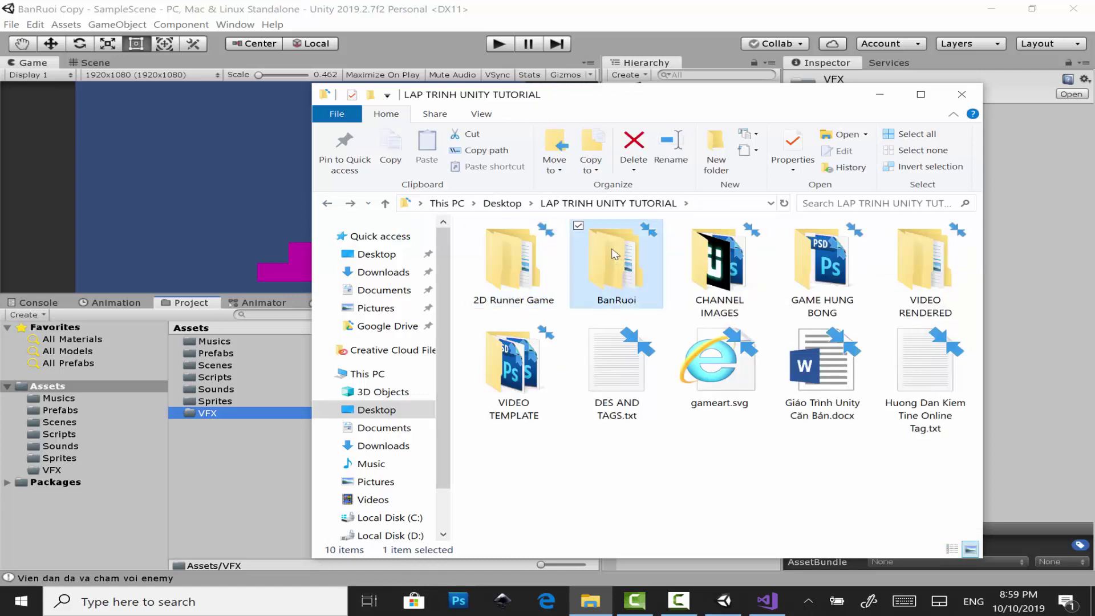
double_click(615, 254)
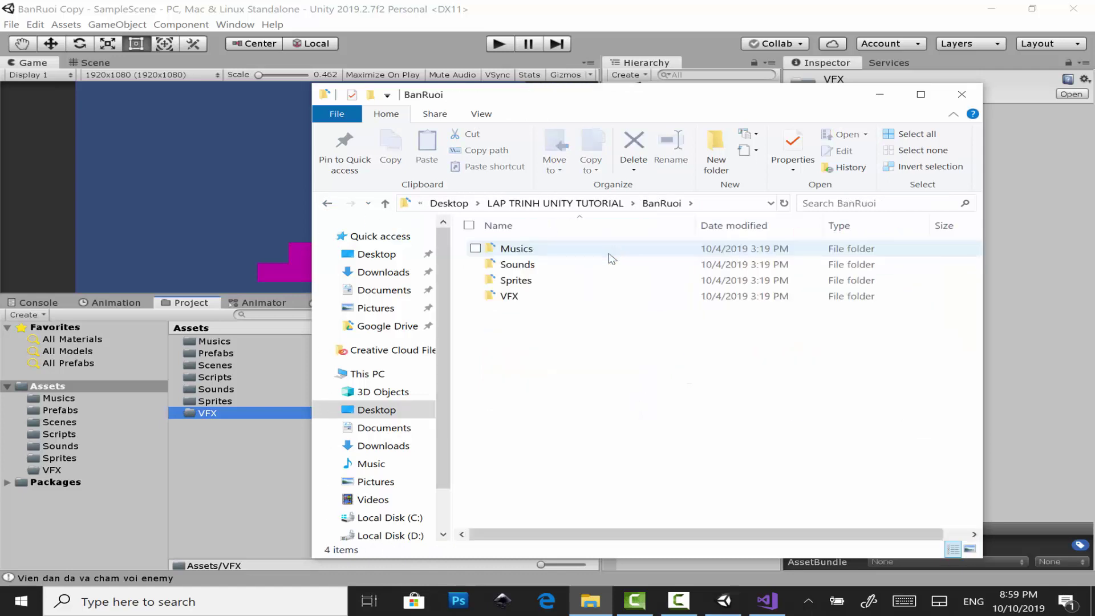
double_click(589, 294)
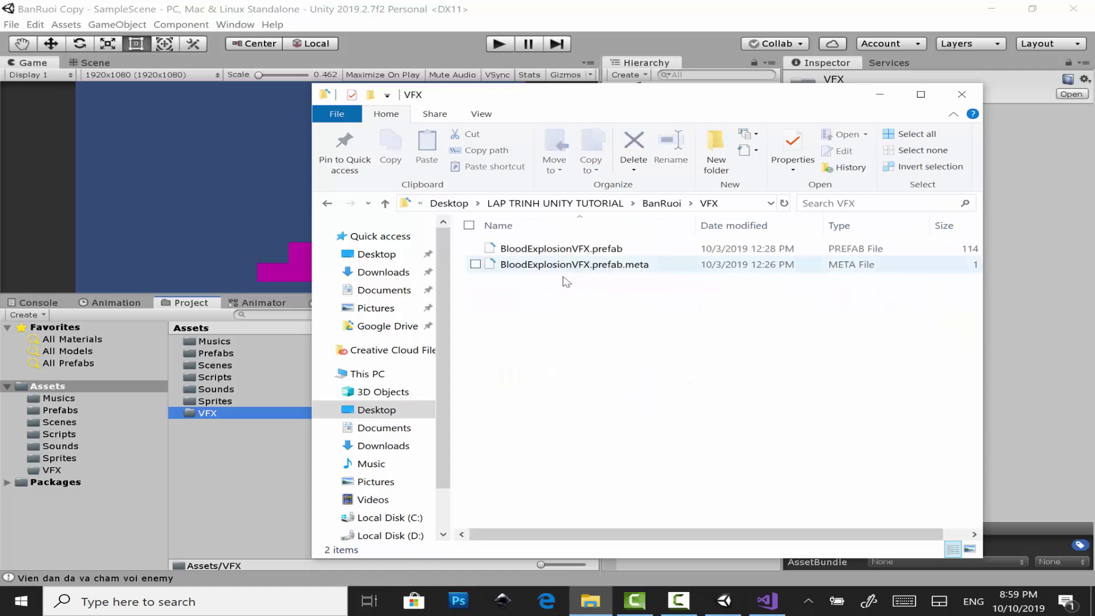
mouse_move(562, 282)
left_mouse_down()
mouse_move(574, 250)
mouse_move(235, 425)
left_mouse_up()
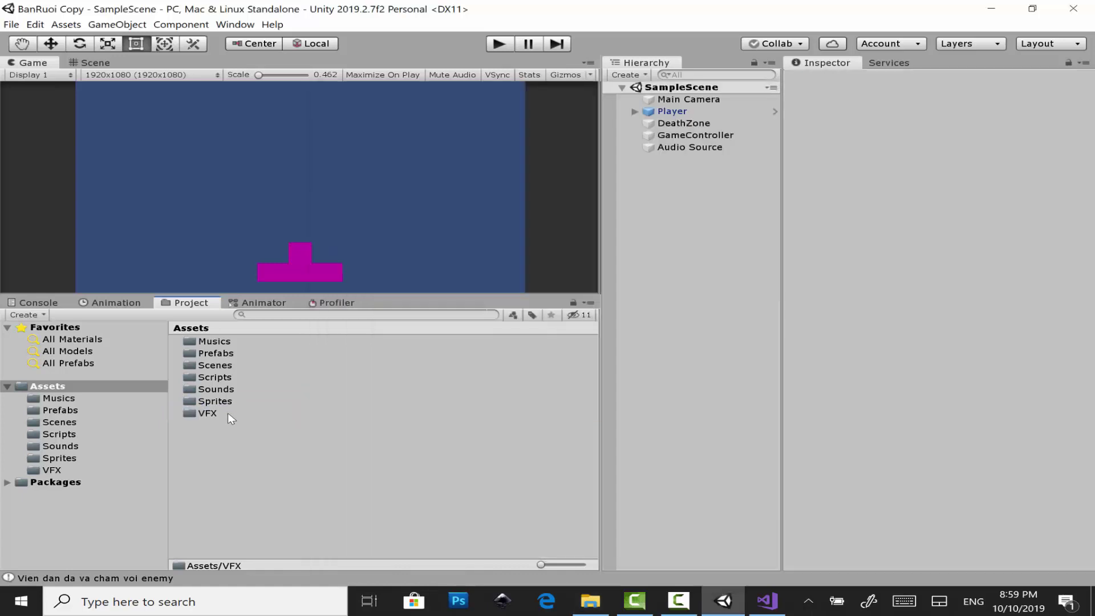
Drag a BloodExplosionVFX instance from the VFX folder into the scene, then undo and delete it.
double_click(228, 412)
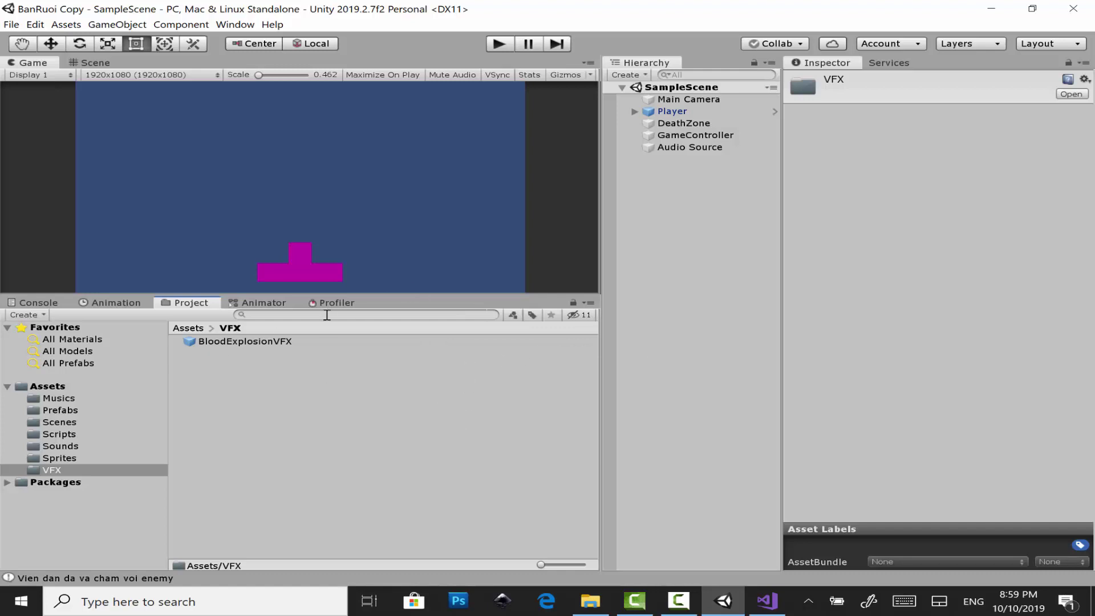
left_click_drag(273, 340, 672, 341)
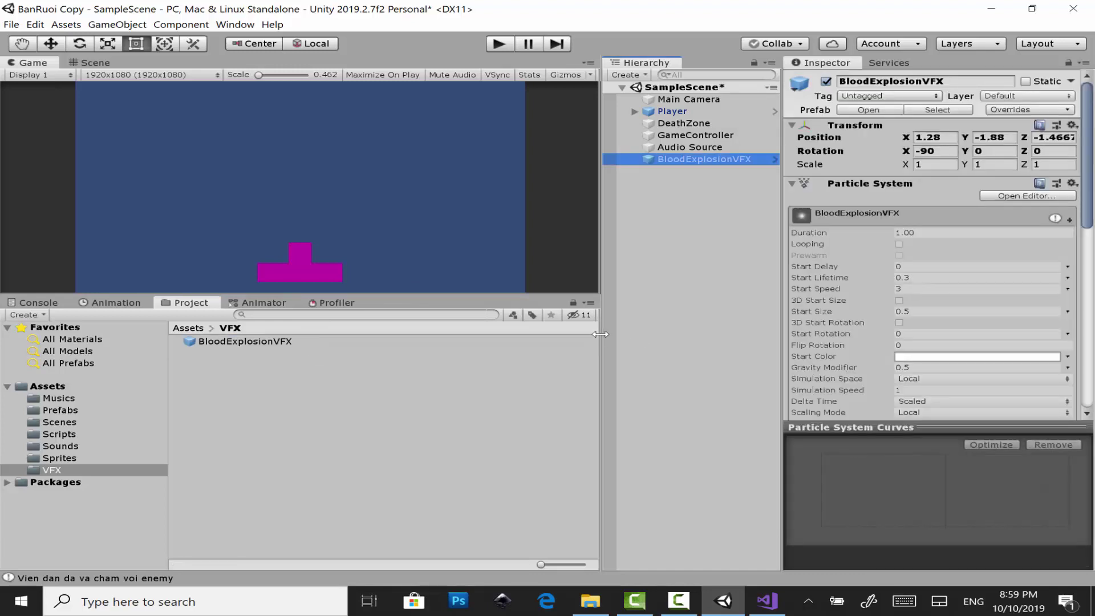
left_click(691, 189)
key("ctrl+z")
key("Delete")
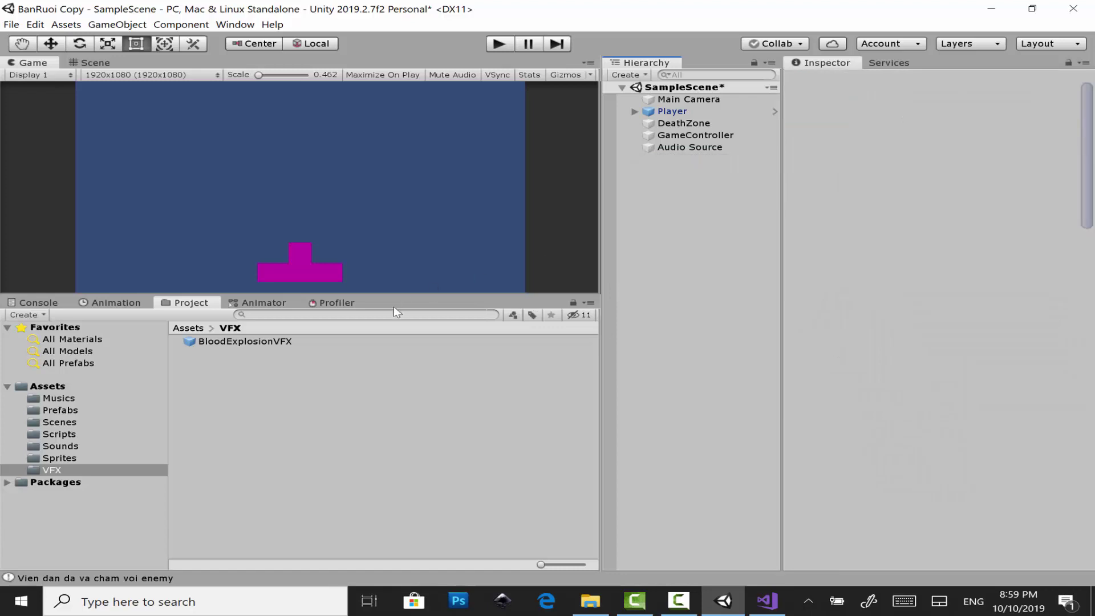
Remove the re-added BloodExplosionVFX object from the scene and save SampleScene.
left_click_drag(270, 345, 669, 263)
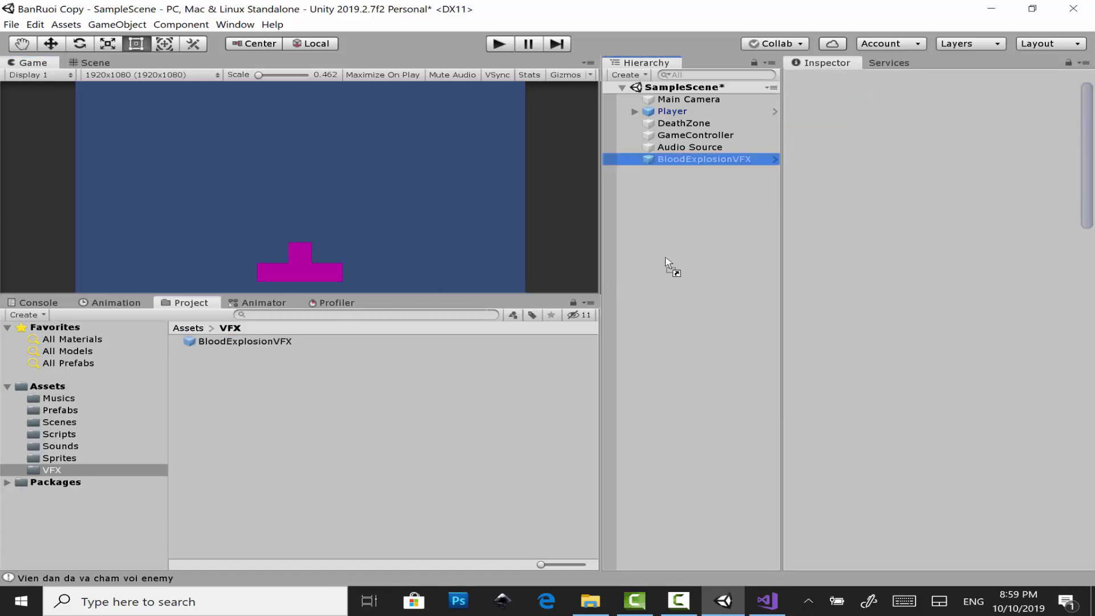
left_click(676, 251)
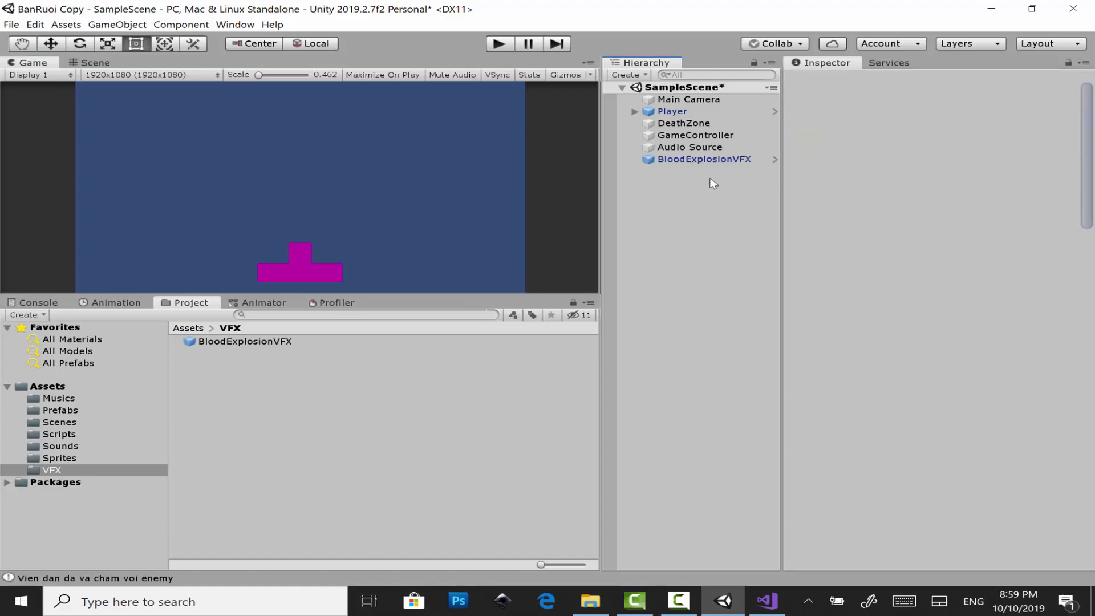
left_click(721, 160)
key("Delete")
key("ctrl+s")
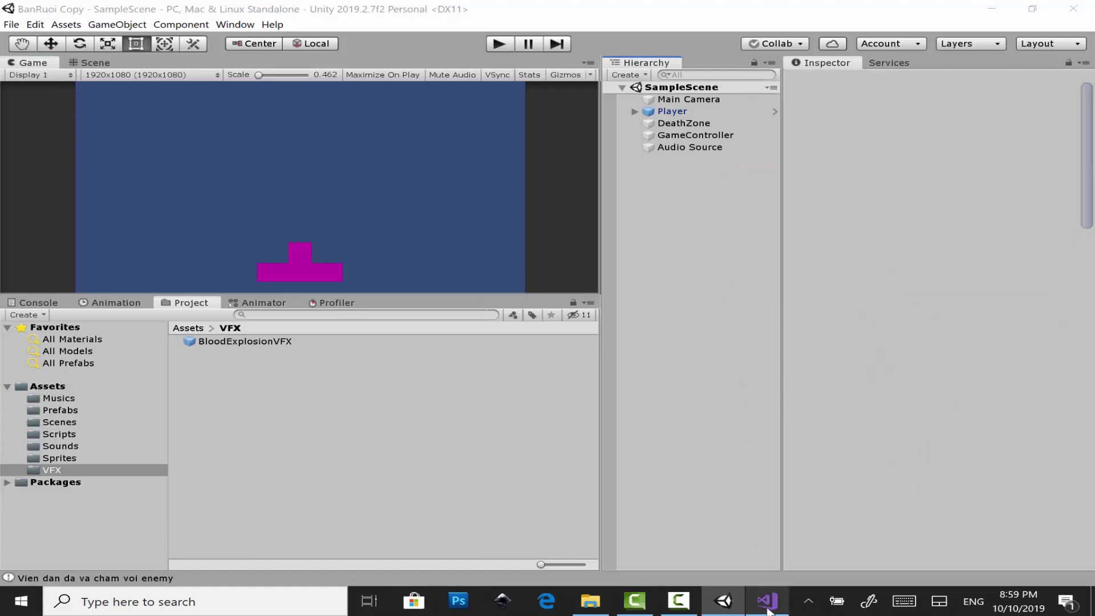
In Projectile.cs, make a blank line just below the hitSound field.
left_click(767, 601)
scroll(403, 276, "up", 2)
scroll(402, 276, "up", 2)
scroll(402, 262, "up", 1)
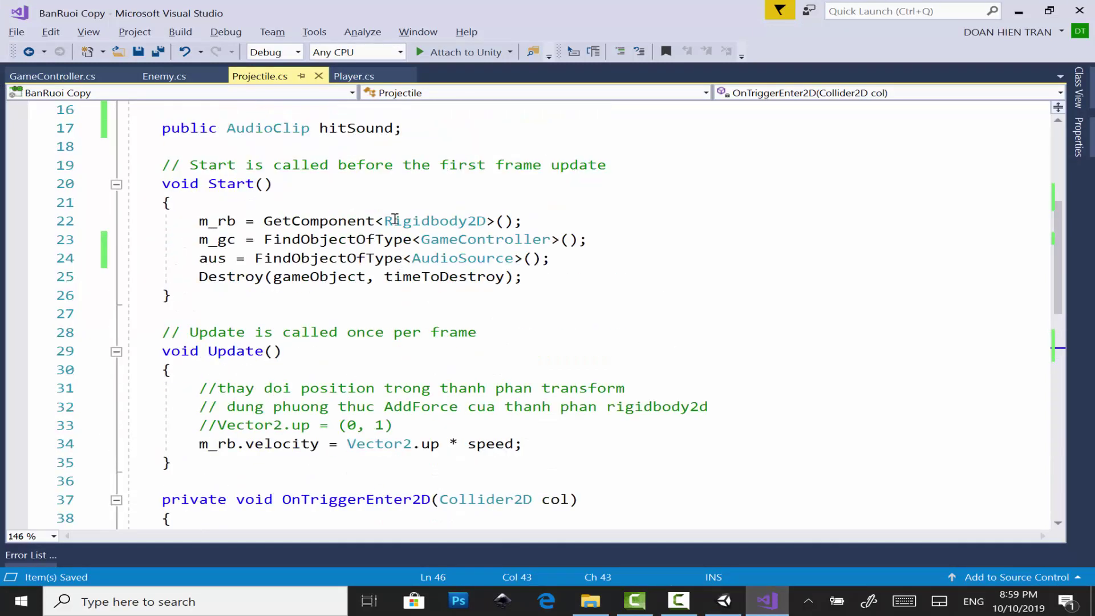
scroll(400, 213, "up", 1)
scroll(386, 191, "up", 1)
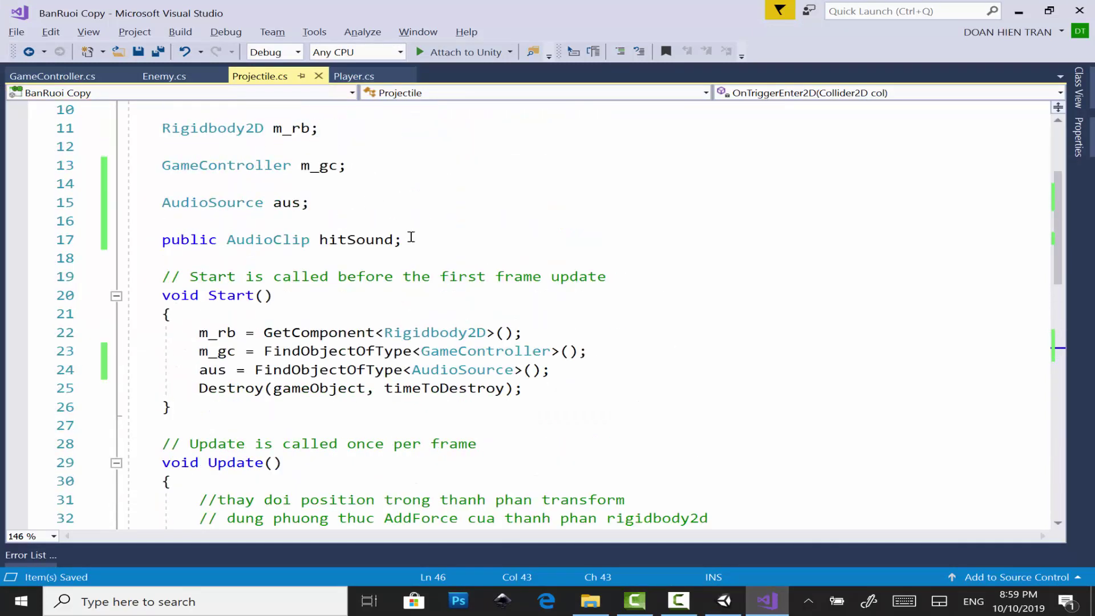
left_click(433, 250)
key("Return")
key("Return")
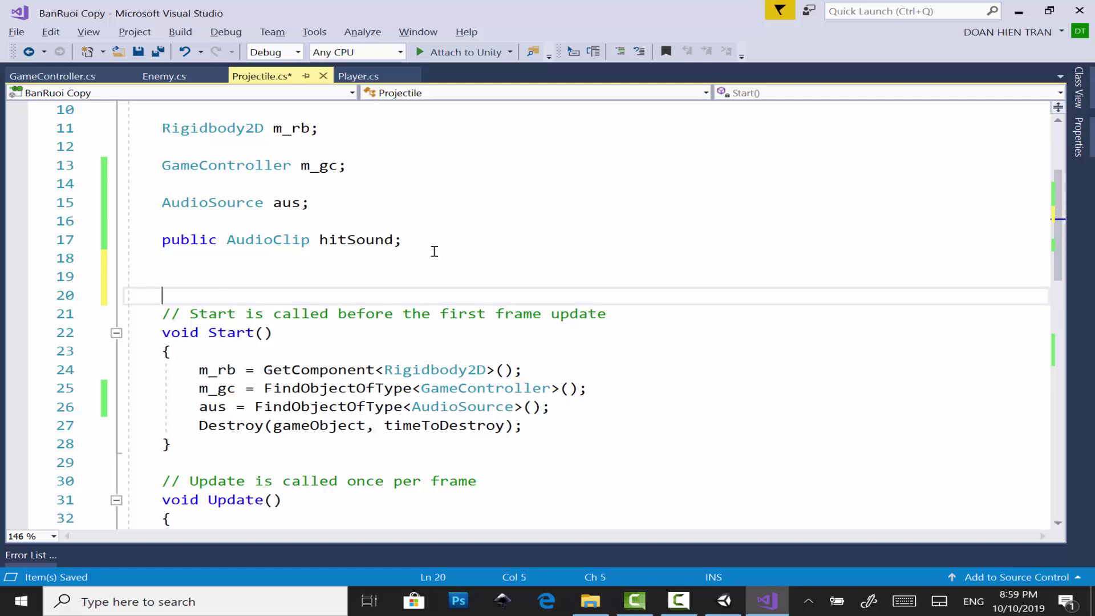
key("Up")
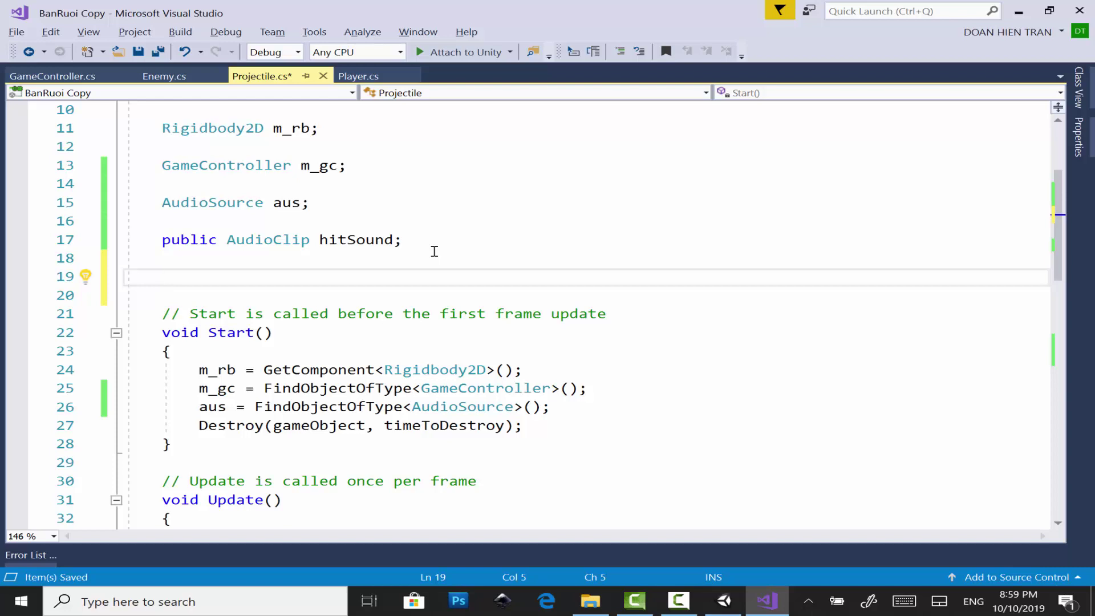
Declare 'public GameObject hit;' there and save the script.
type("p")
type("ublic ")
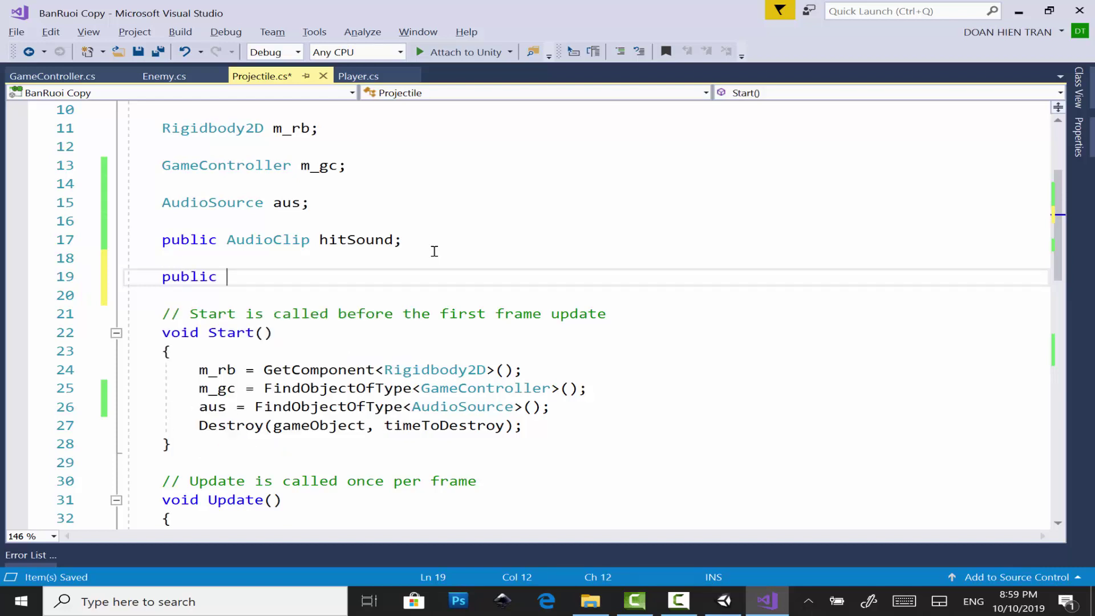
type("Game")
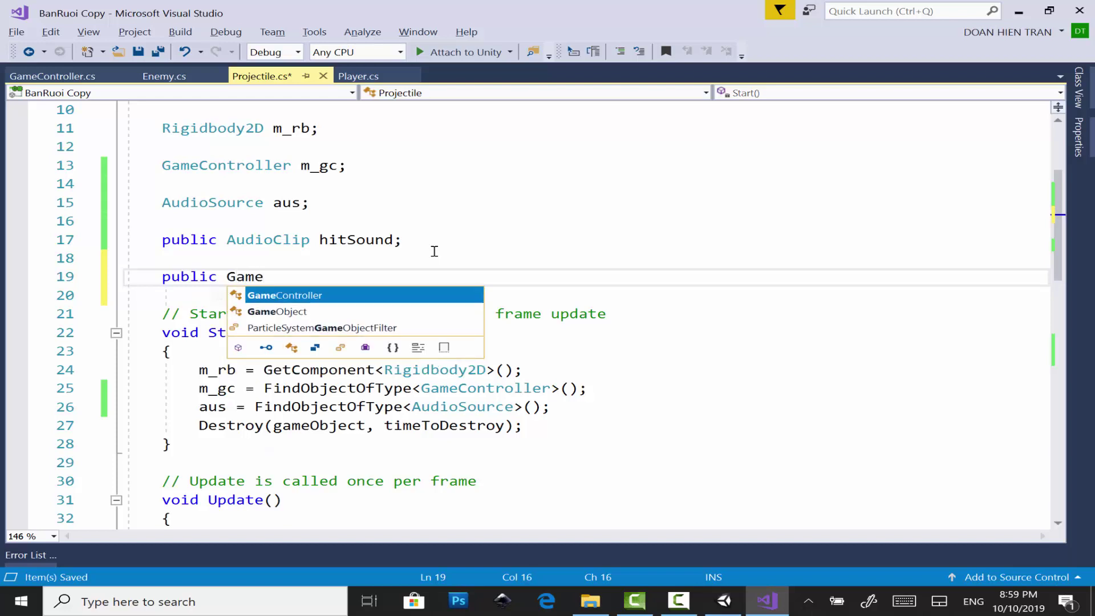
key("Down")
type("hi")
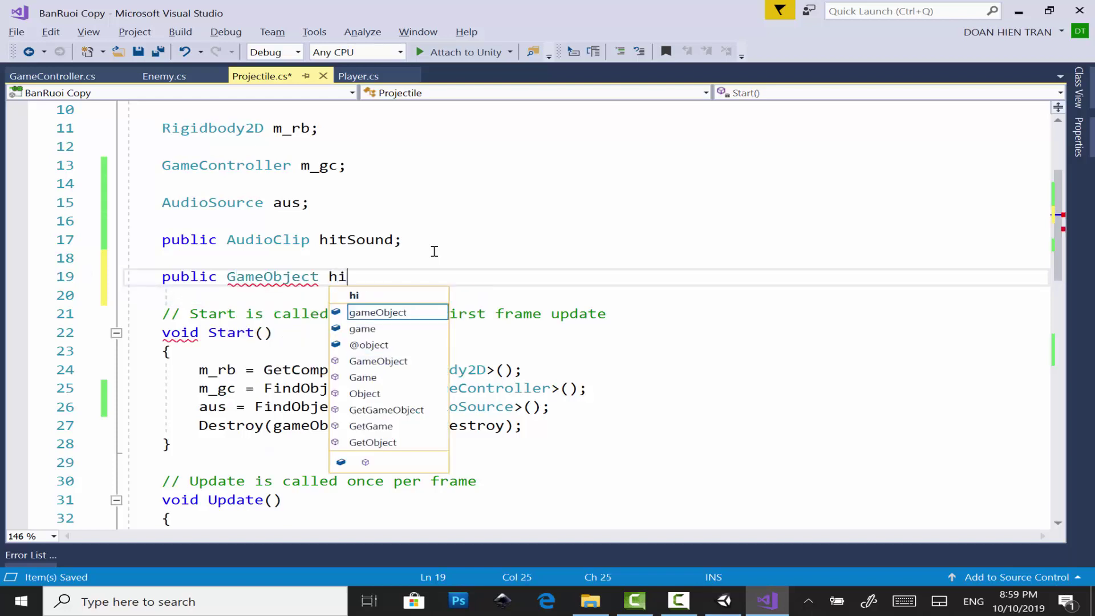
type("t;")
key("ctrl+s")
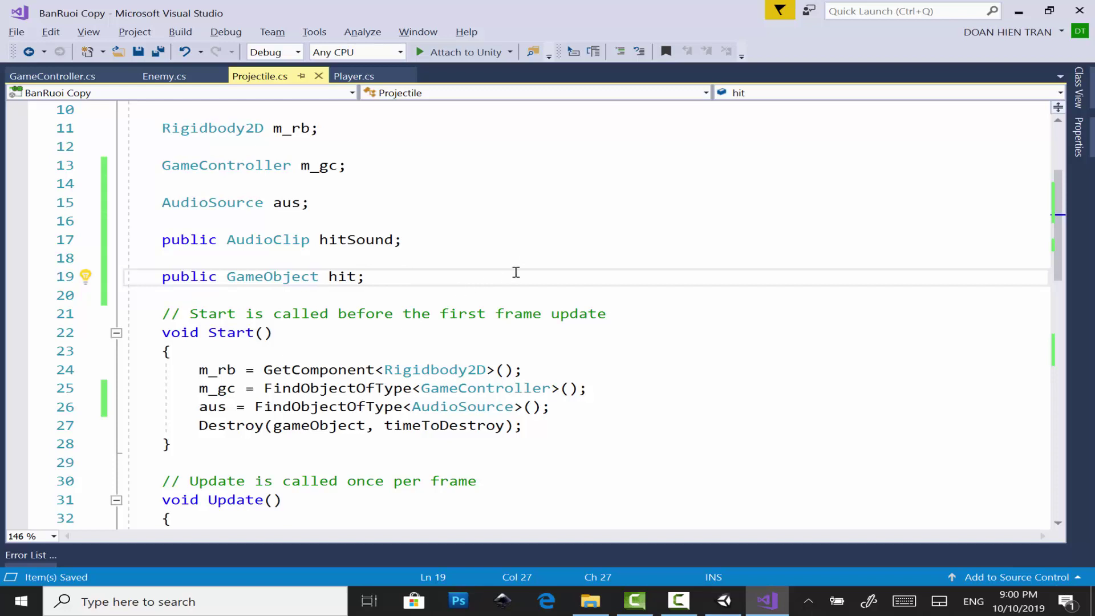
scroll(422, 307, "down", 2)
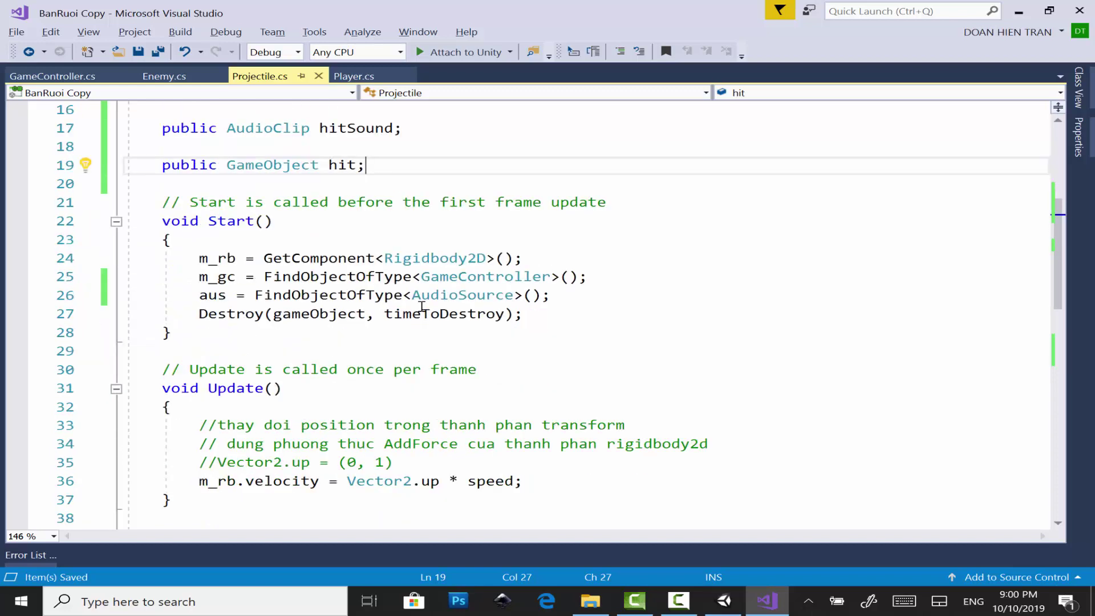
scroll(422, 309, "down", 1)
scroll(456, 310, "down", 1)
scroll(444, 309, "down", 2)
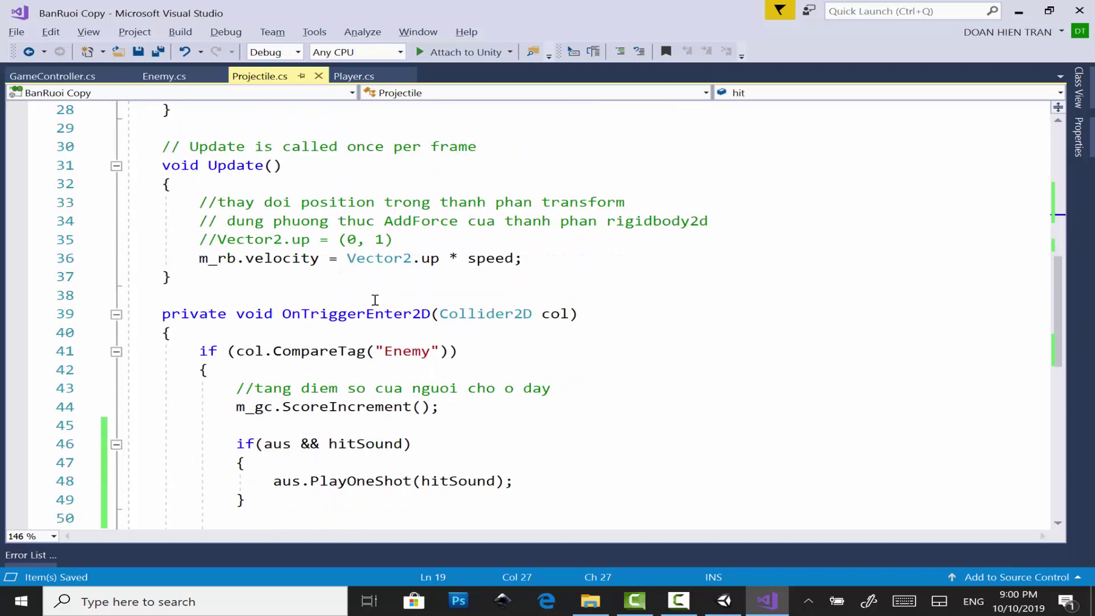
Start an 'if(hit' check on a new line after the hit-sound block.
scroll(357, 317, "down", 4)
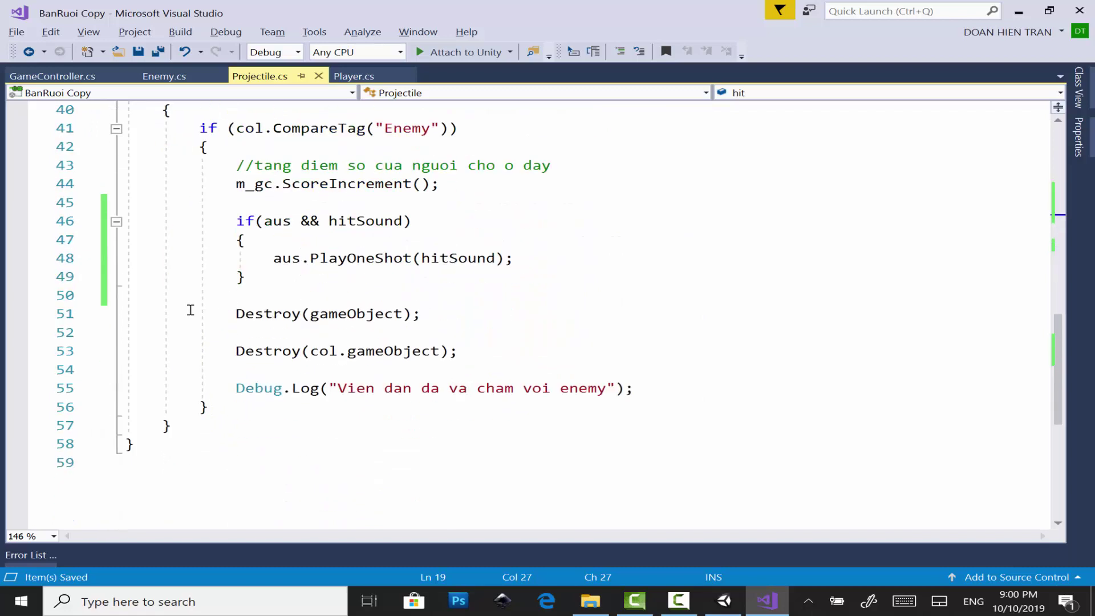
left_click(332, 278)
key("Return")
key("Return")
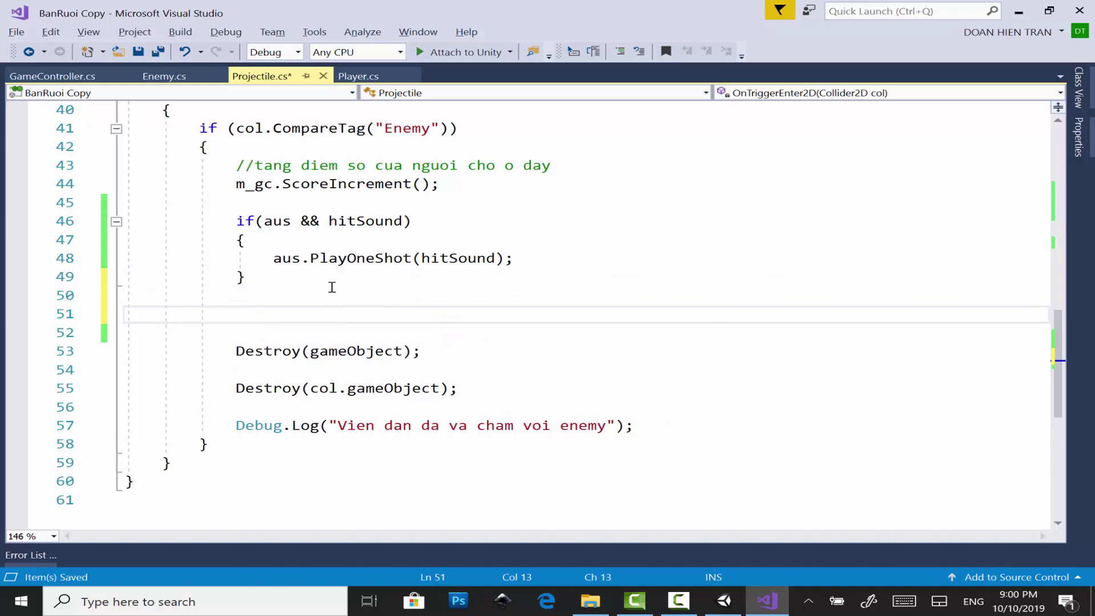
type("if(")
type("hi")
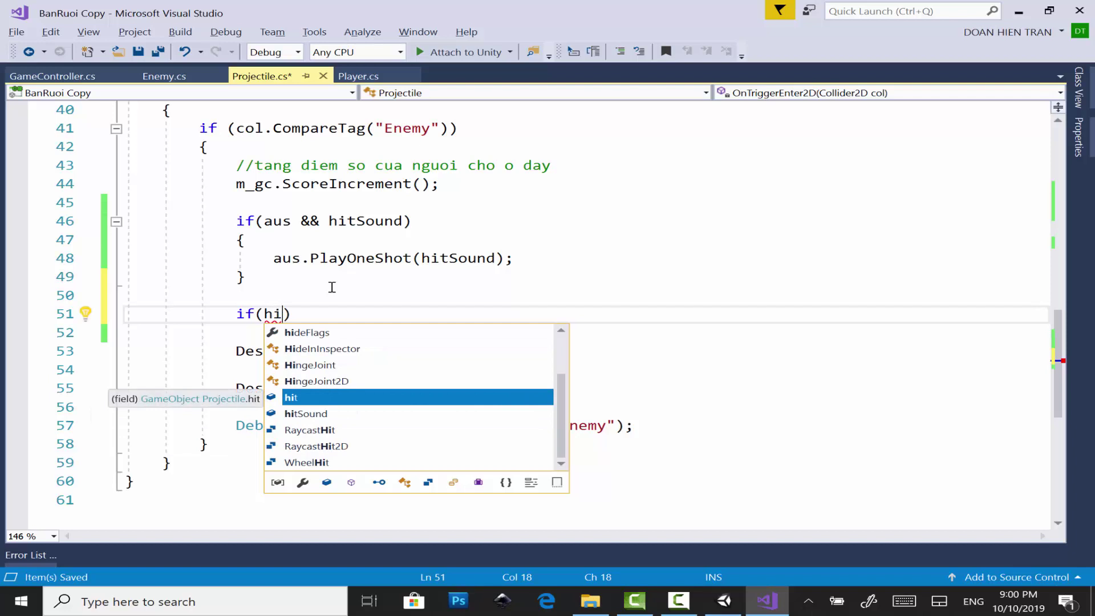
type("tf")
key("BackSpace")
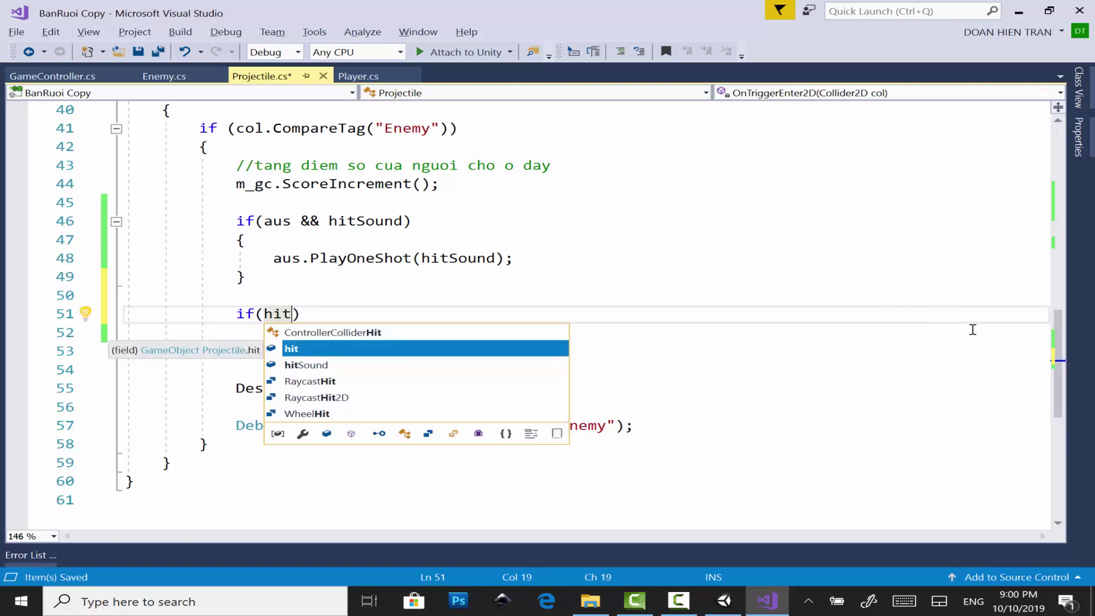
Rename the hit field to hitVFX and save Projectile.cs.
left_click_drag(1058, 336, 1069, 140)
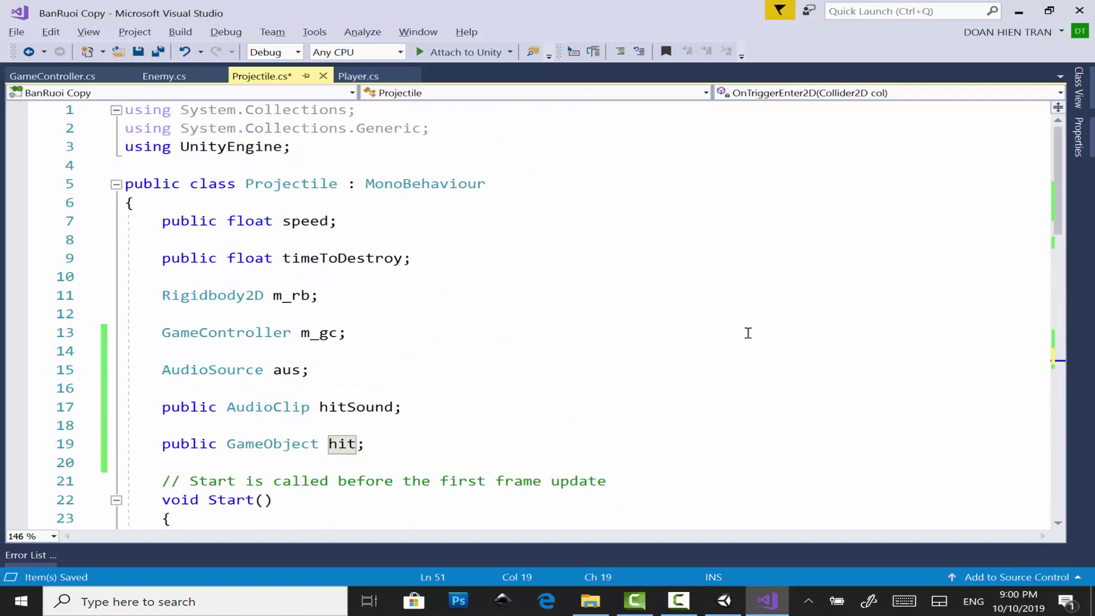
scroll(748, 333, "down", 1)
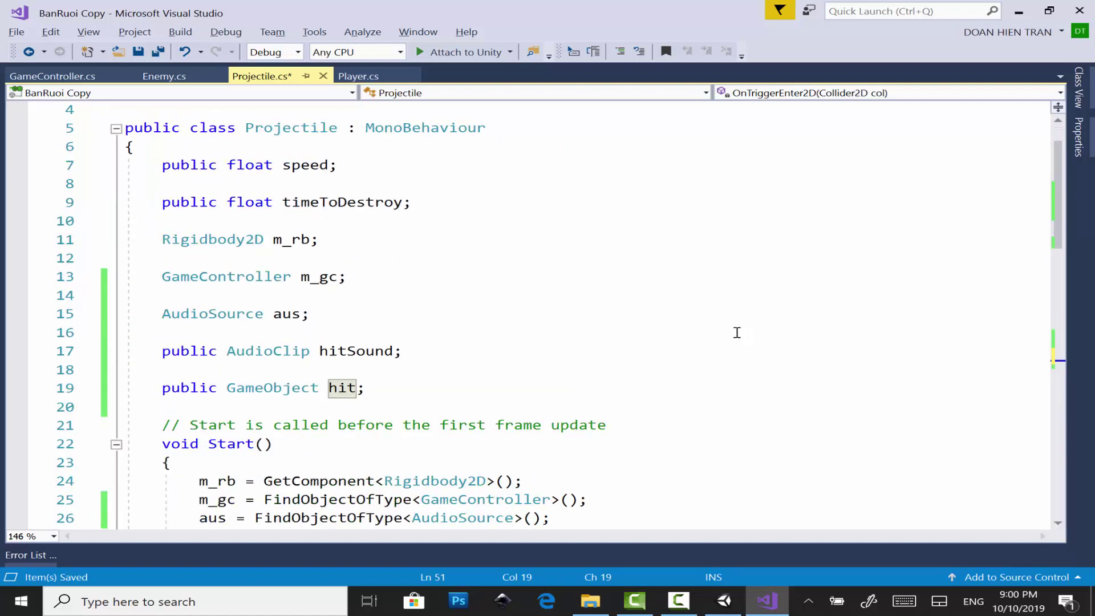
left_click(358, 389)
type("V")
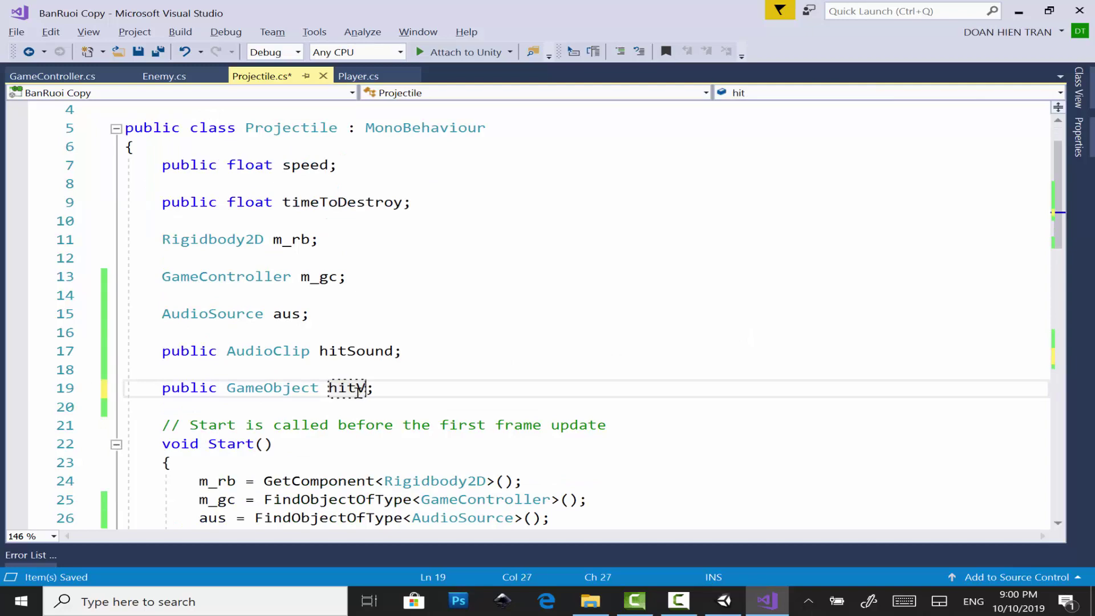
type("FX")
key("ctrl+s")
scroll(358, 392, "down", 7)
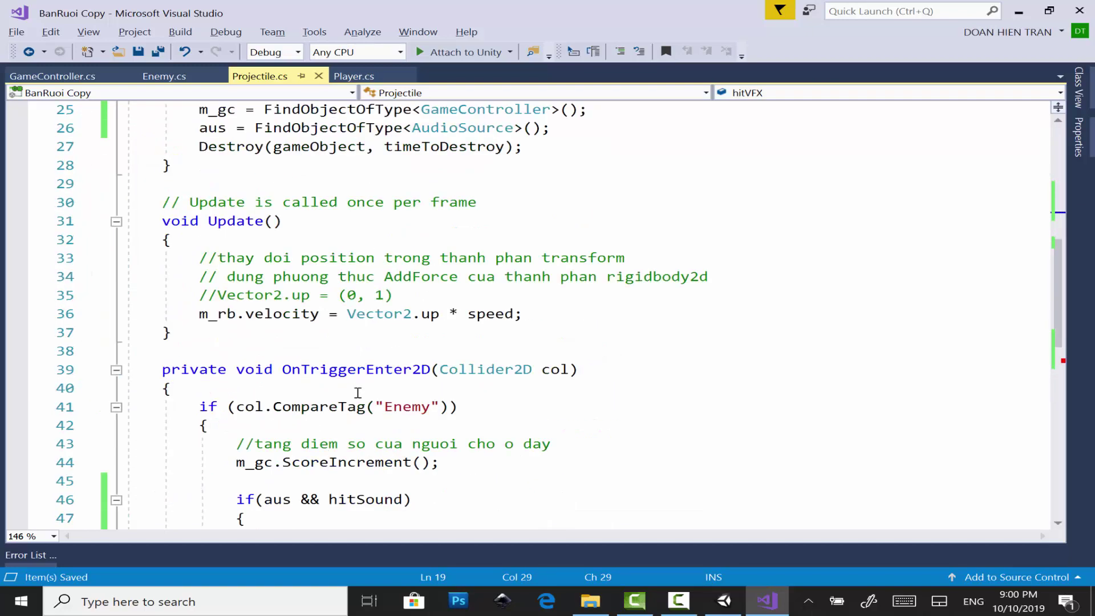
scroll(357, 392, "down", 5)
Make the condition if(hitVFX), add braces, and begin an Instantiate call inside them.
left_click(294, 311)
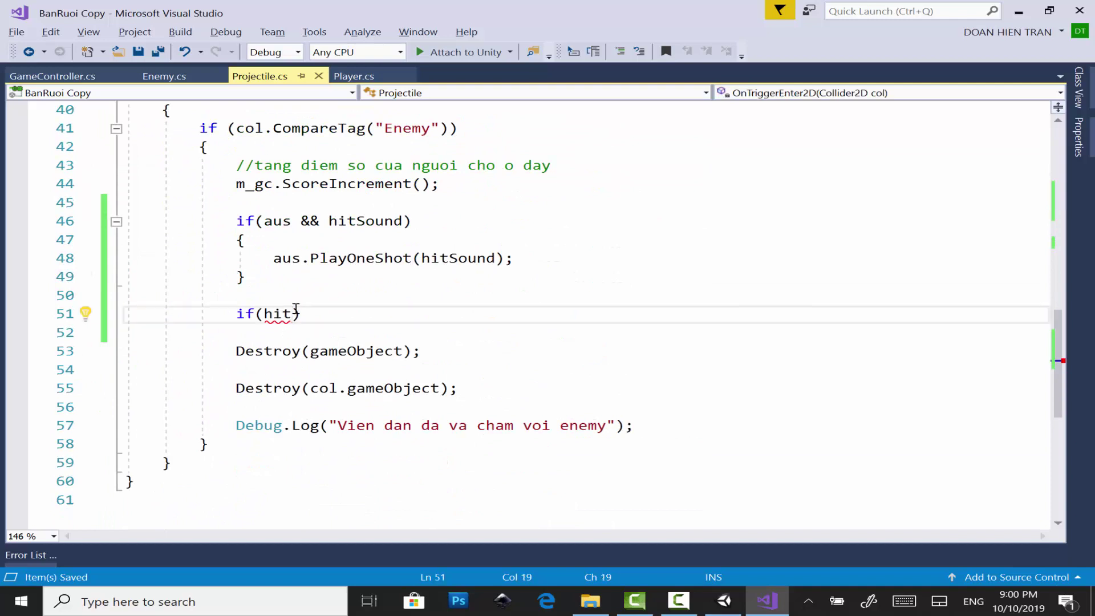
type("VFX")
key("Right")
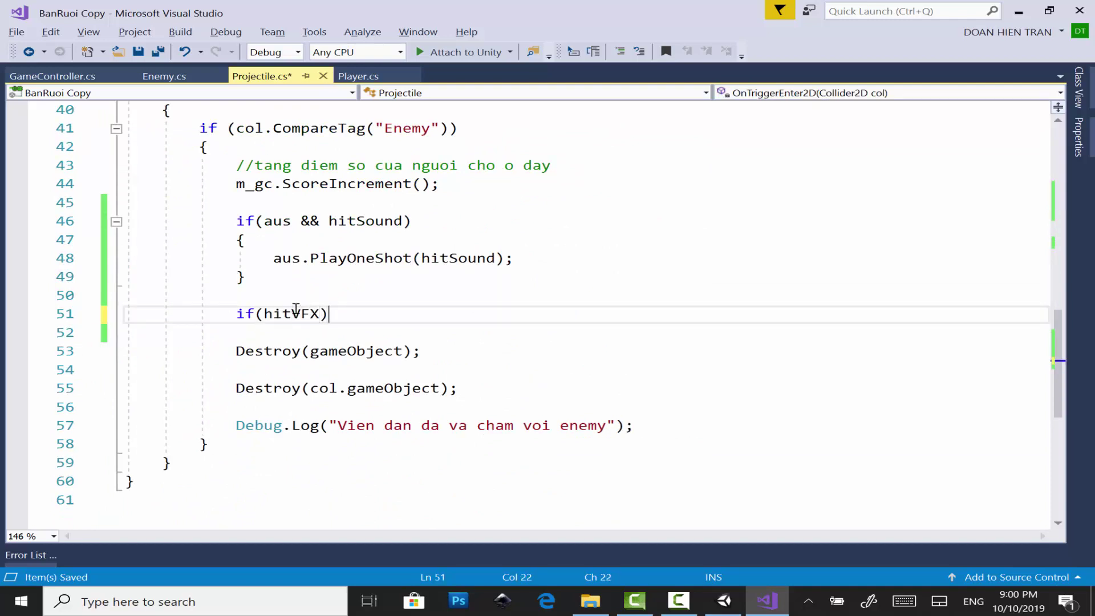
type("{")
key("Return")
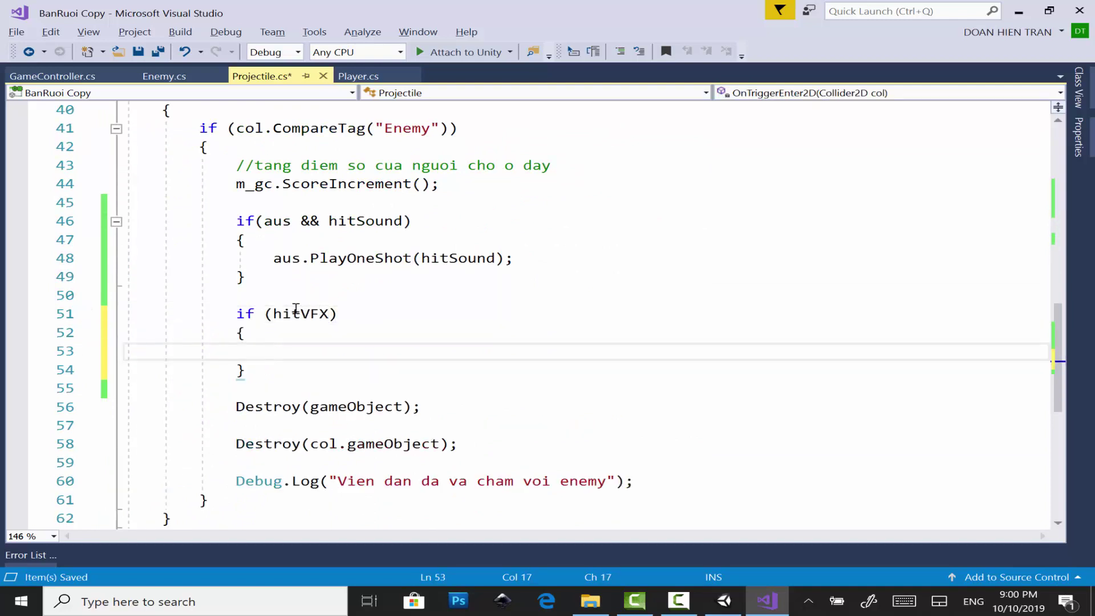
type("i")
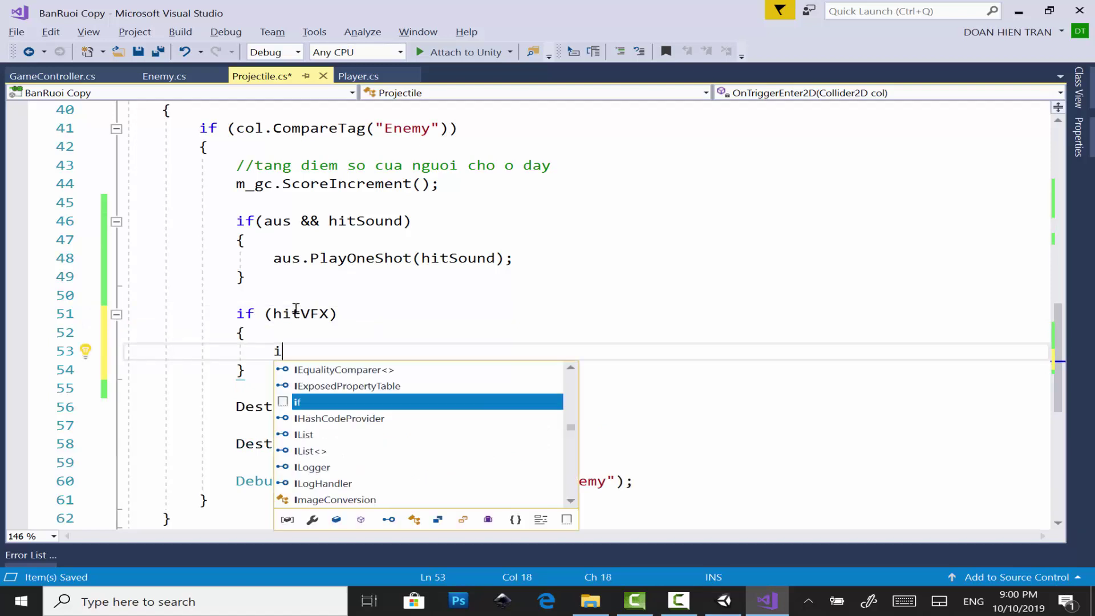
type("ns")
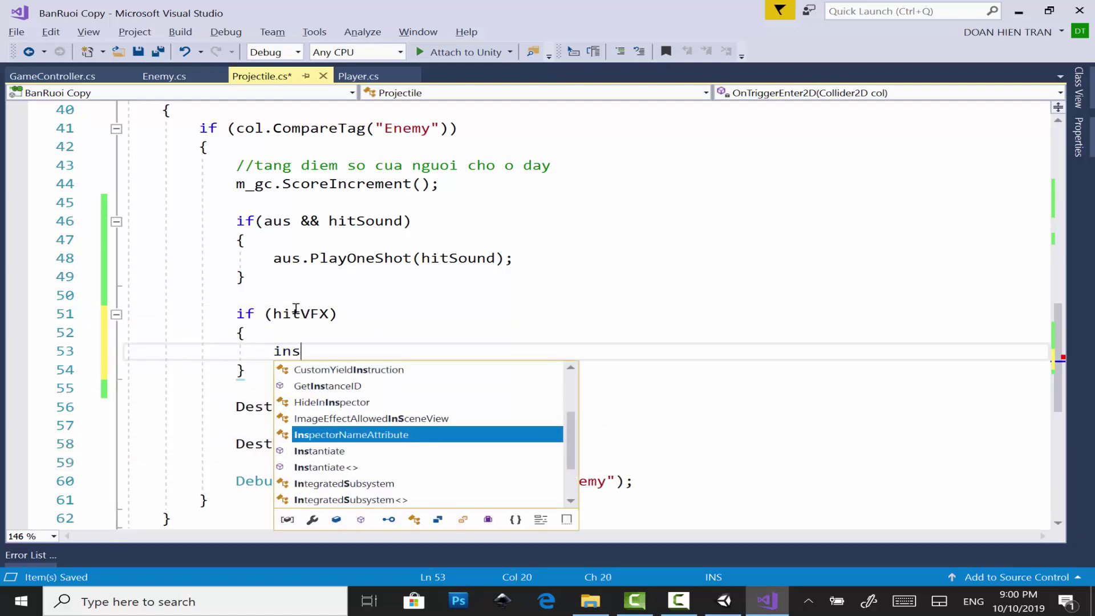
key("Down")
key("Tab")
Pass hitVFX and col.transform.position as the Instantiate arguments.
type("(")
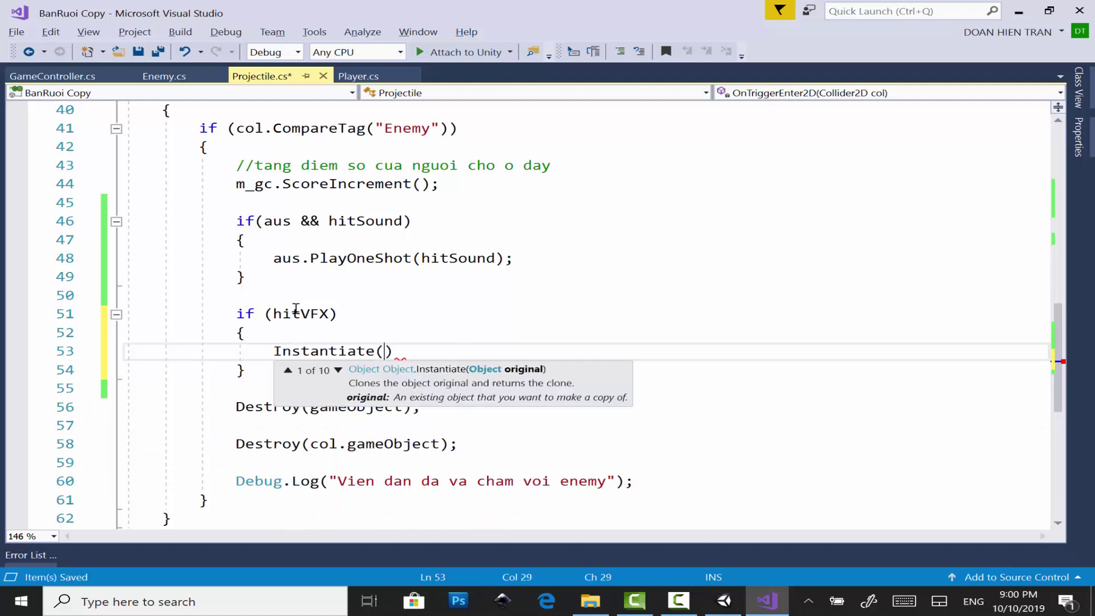
type("hi")
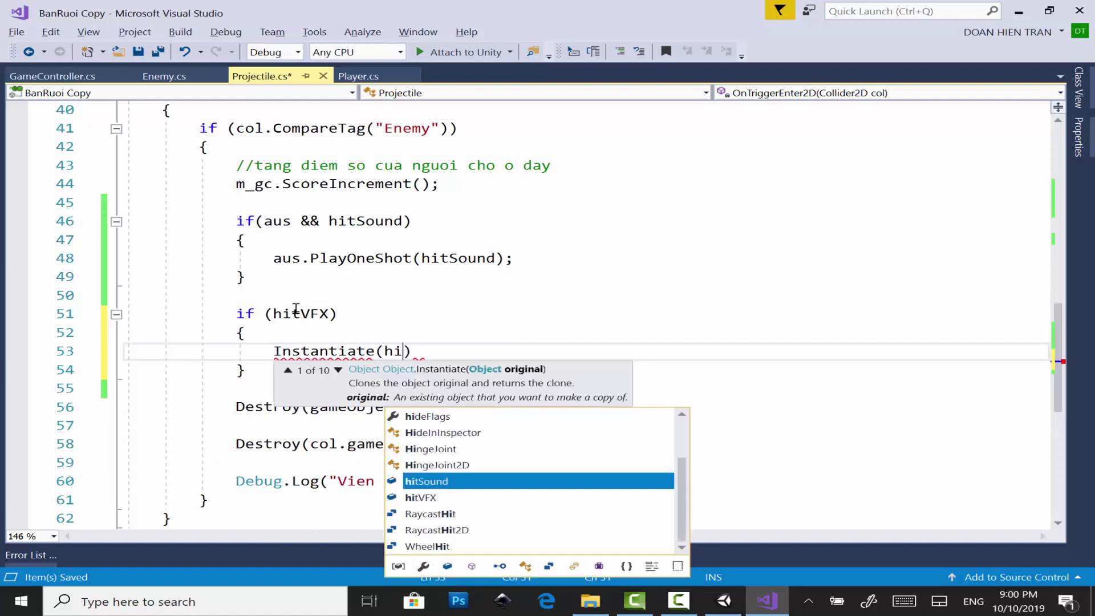
key("Tab")
type(",")
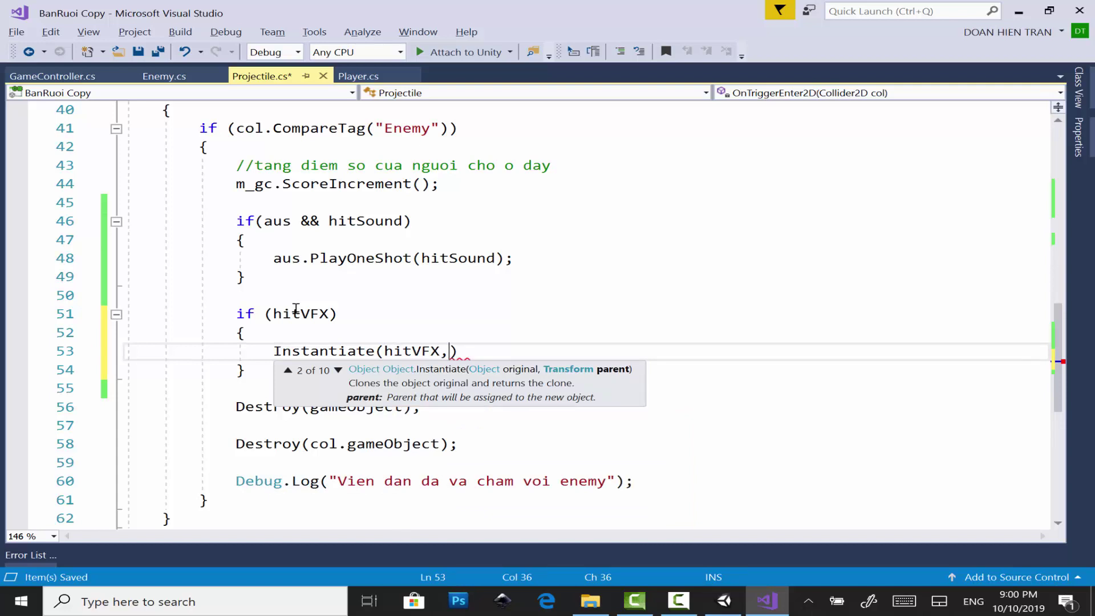
type("c")
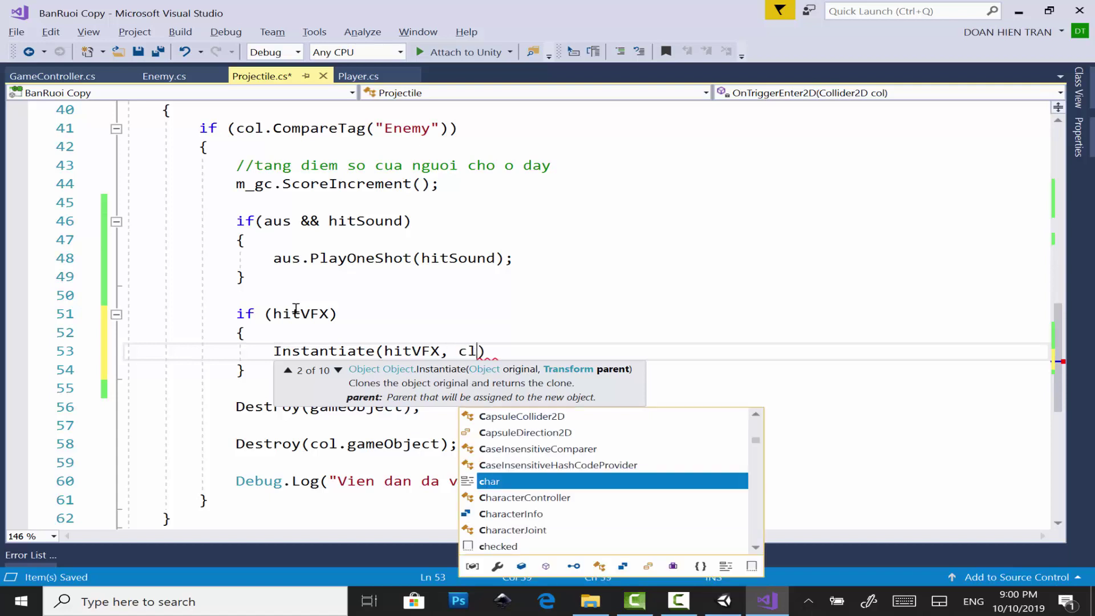
type("l")
key("BackSpace")
type("ol")
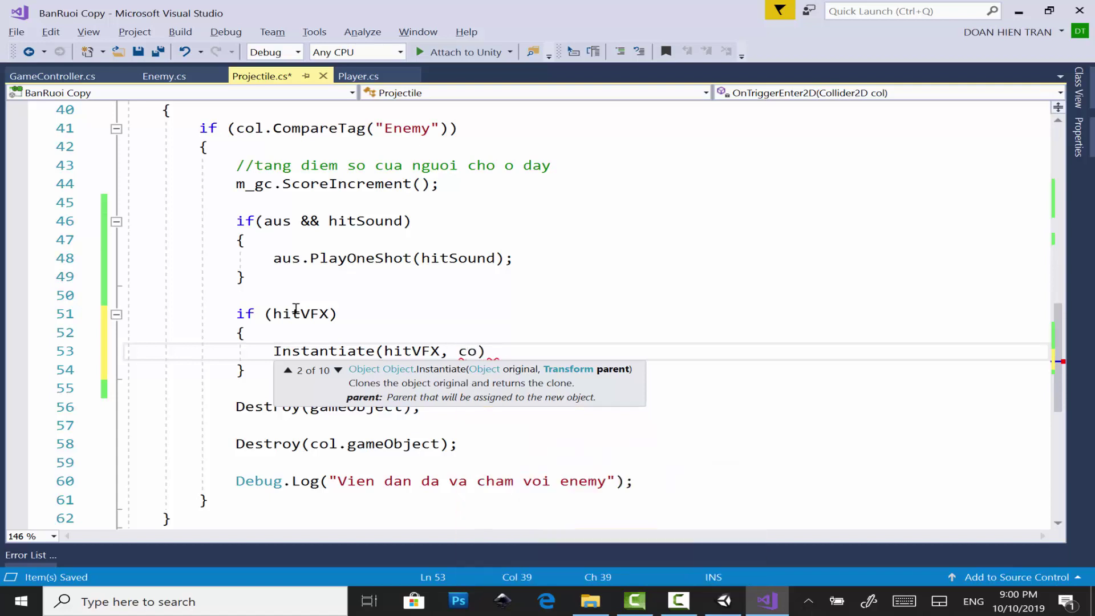
type(".g")
key("Tab")
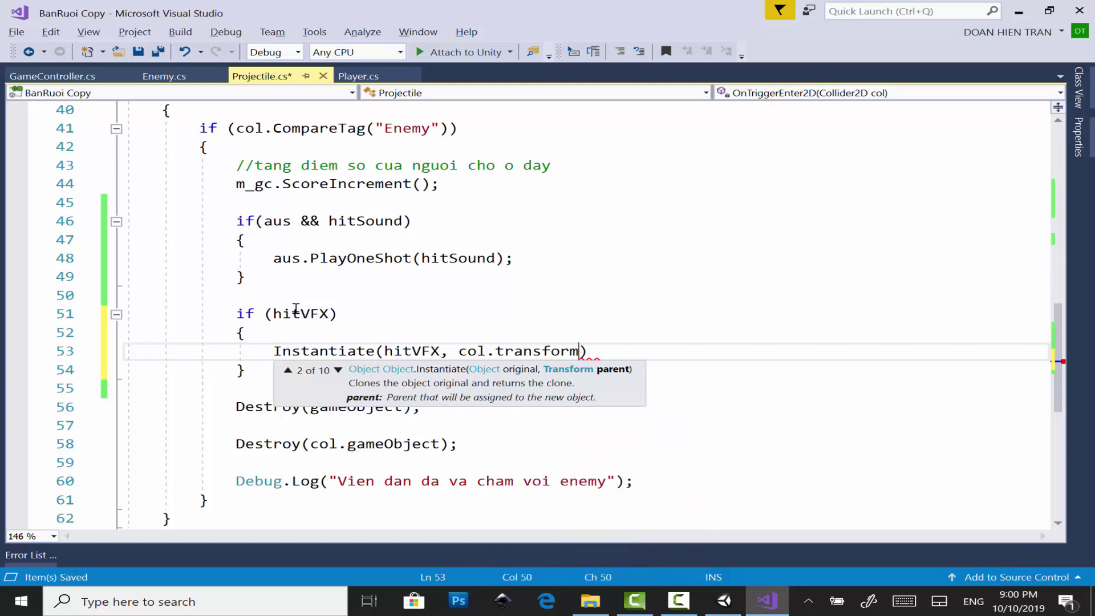
type(".po")
key("Tab")
Finish with Quaternion.identity as the rotation, save the script, and return to Unity.
type(", ")
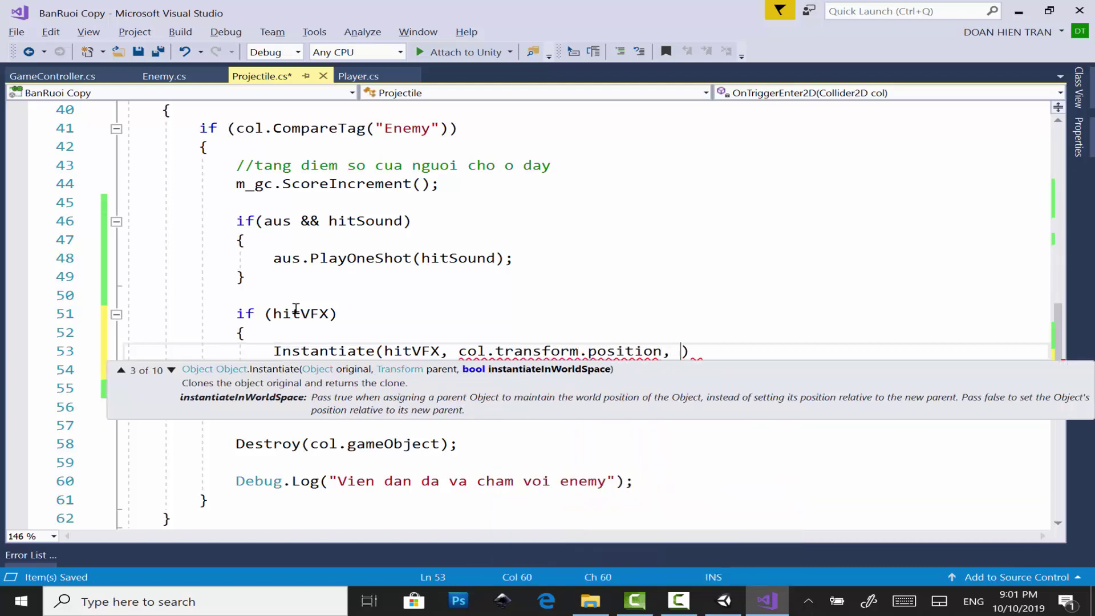
type("qu")
key("Tab")
type(".")
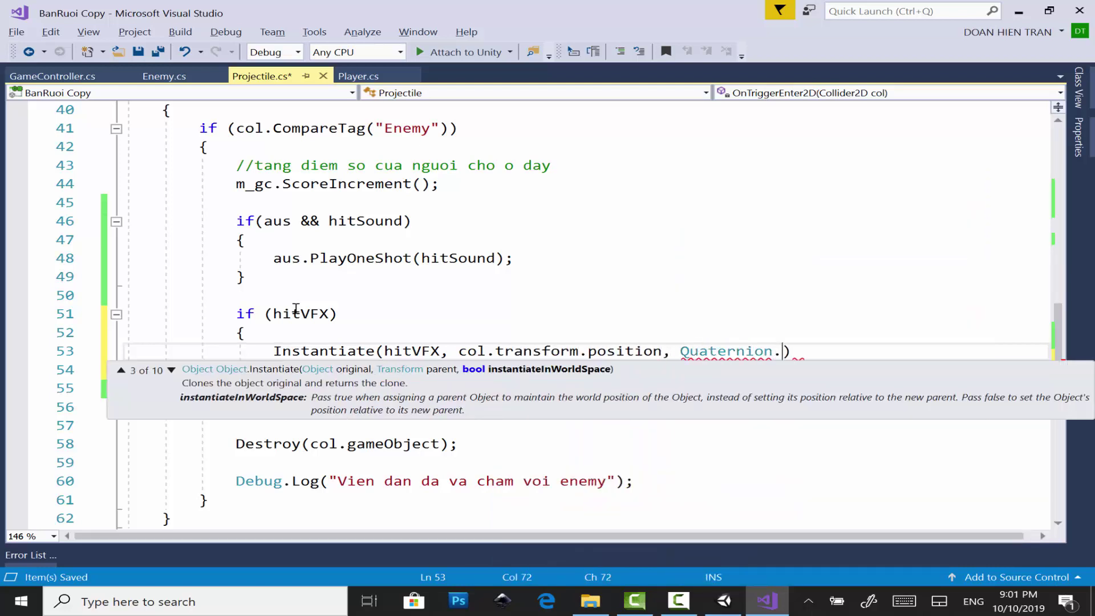
type("i")
key("Tab")
type(")")
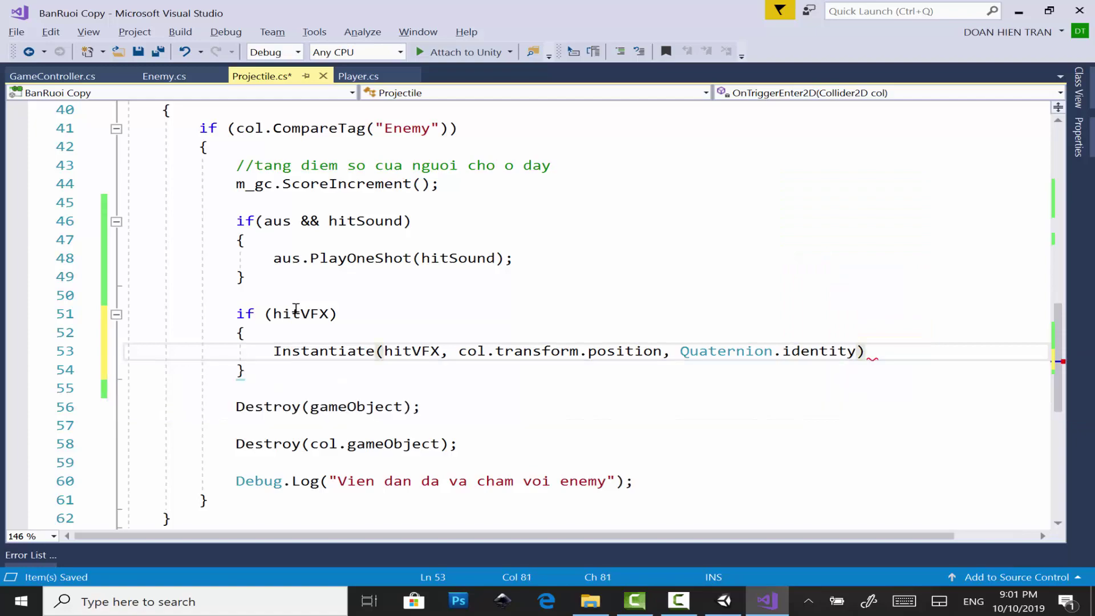
type(";")
key("ctrl+s")
key("alt+Tab")
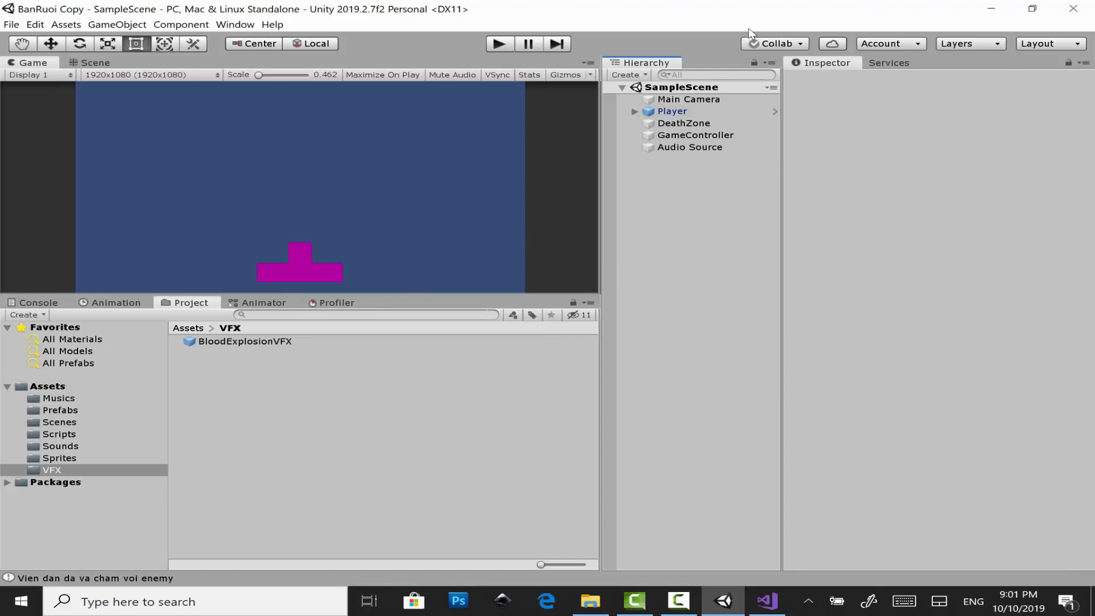
left_click(499, 43)
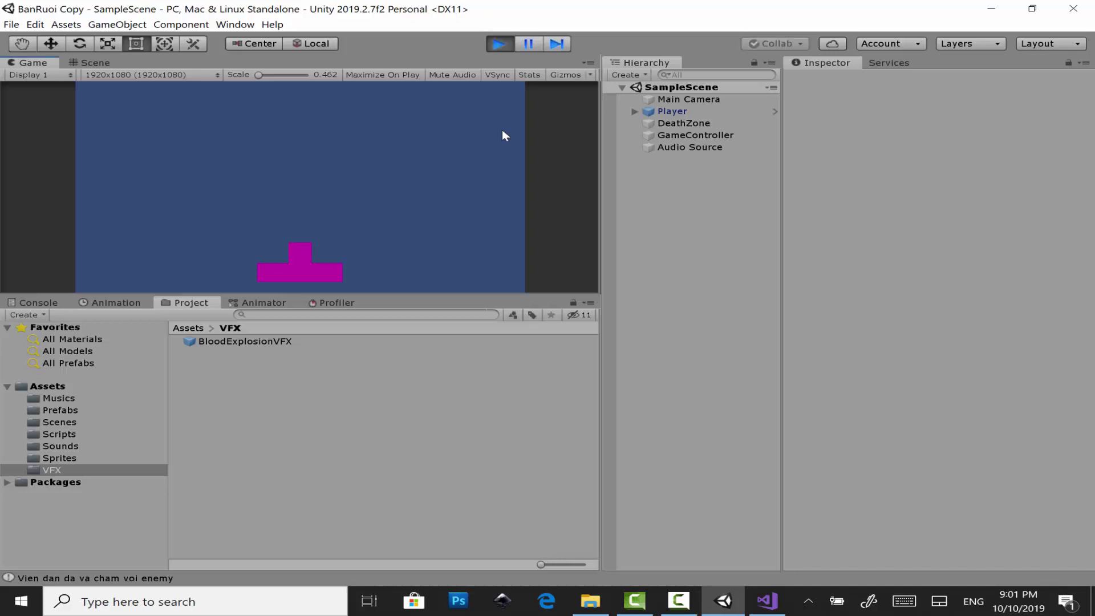
key("Right")
key("space")
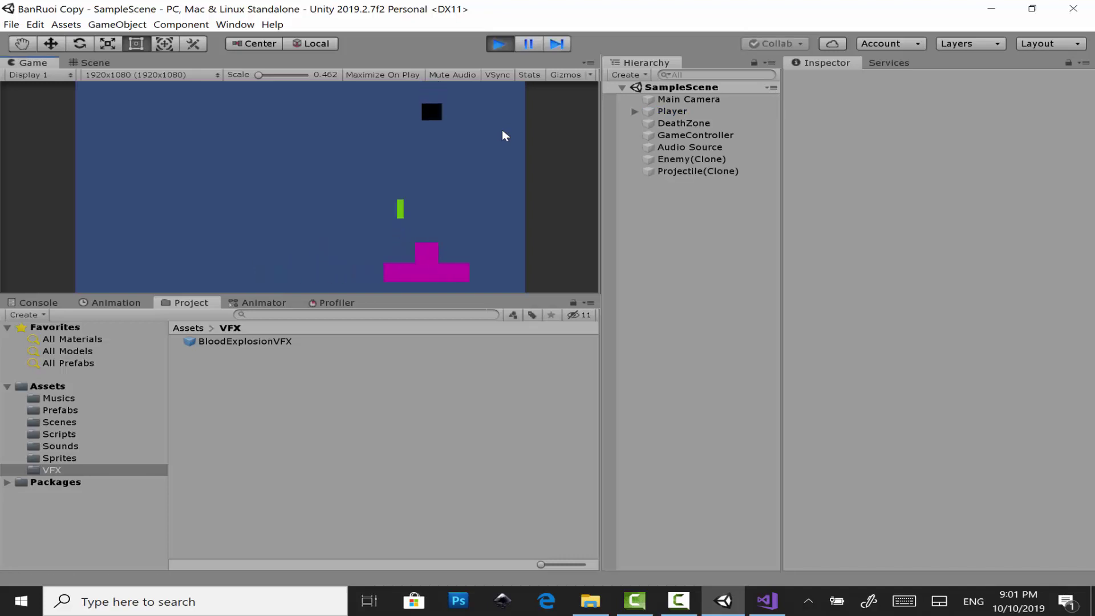
key("Left")
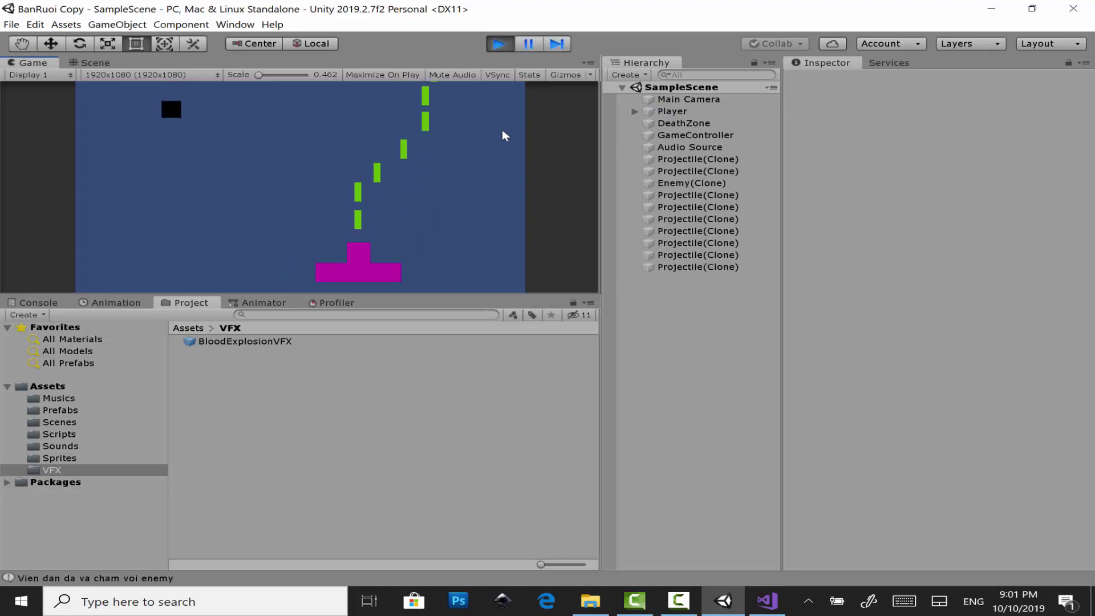
key("ctrl+p")
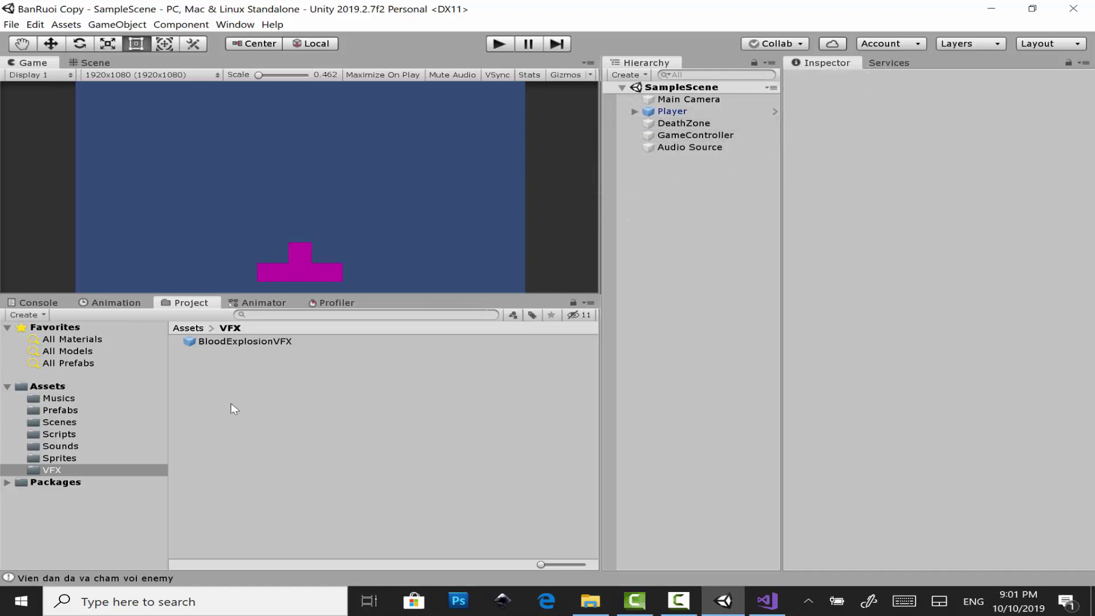
Drag BloodExplosionVFX from the VFX folder into the Projectile prefab's Hit VFX field.
left_click(101, 410)
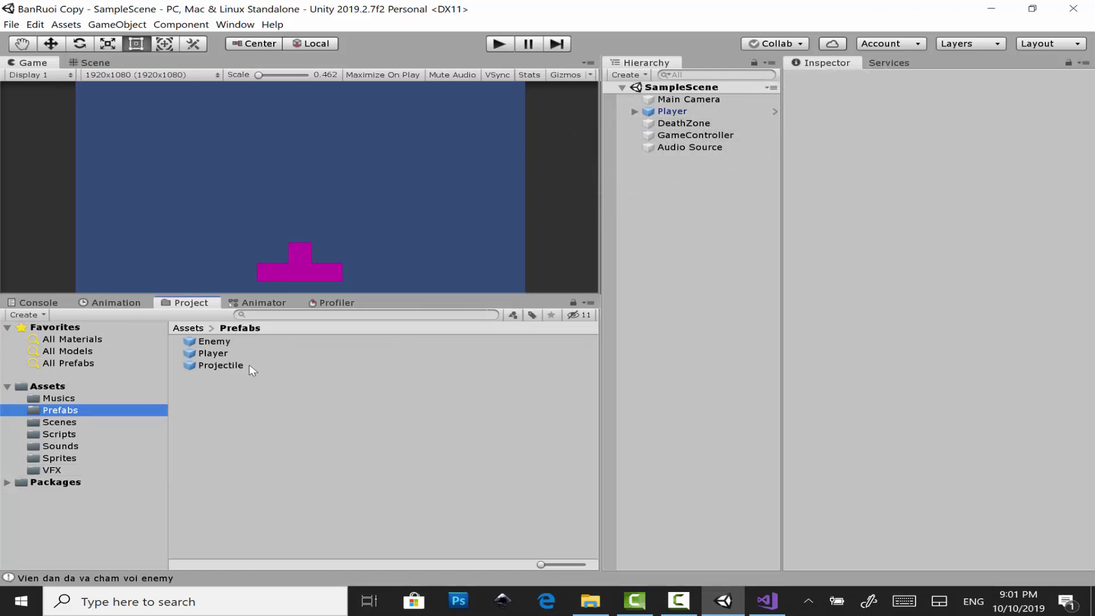
left_click(221, 365)
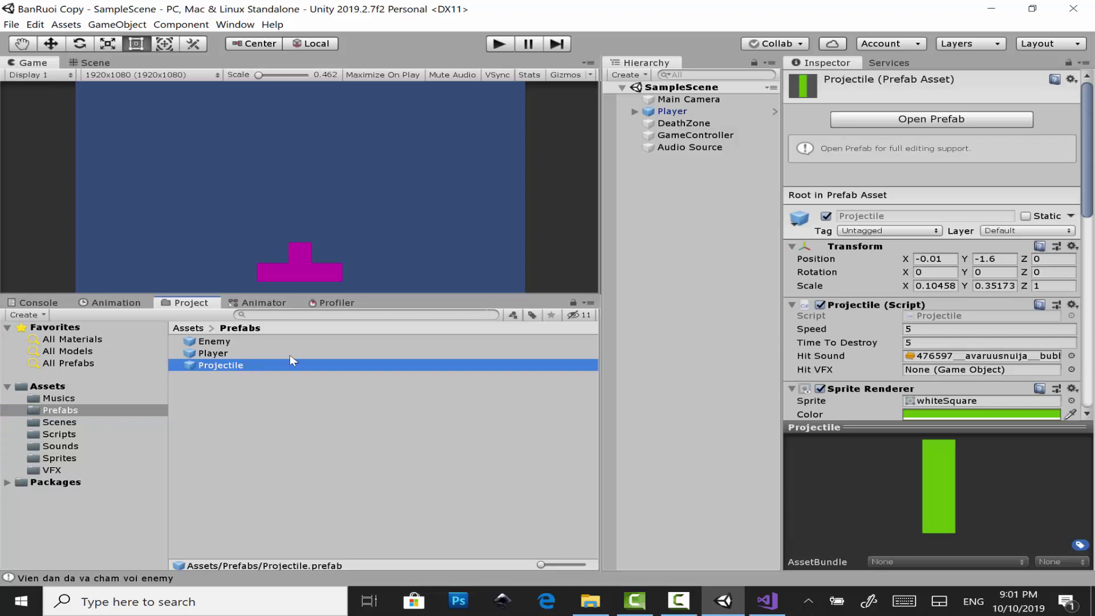
left_click(50, 470)
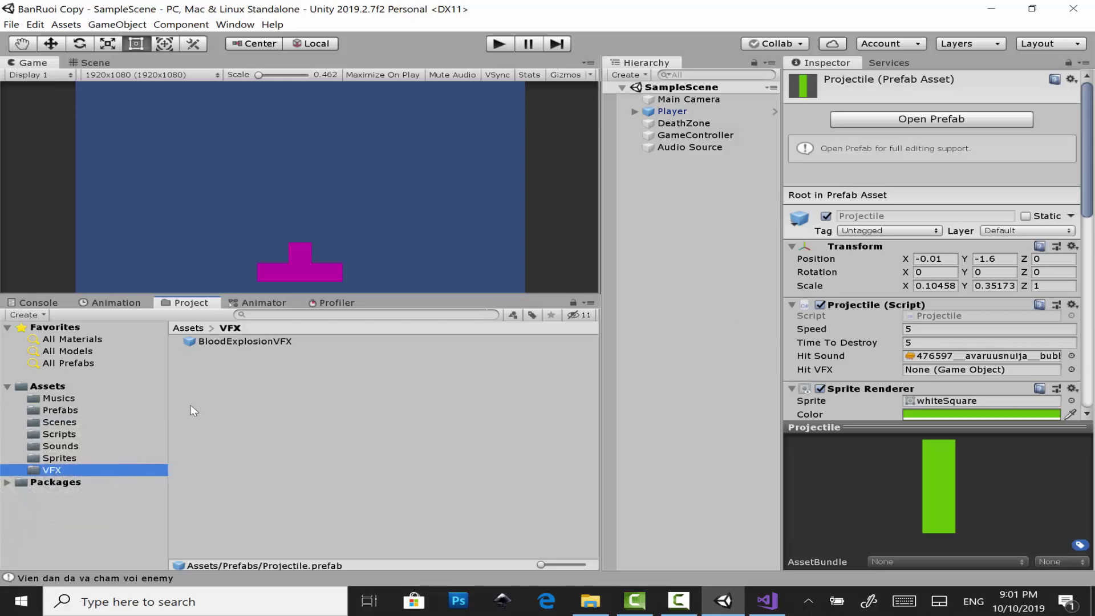
left_click_drag(264, 341, 940, 351)
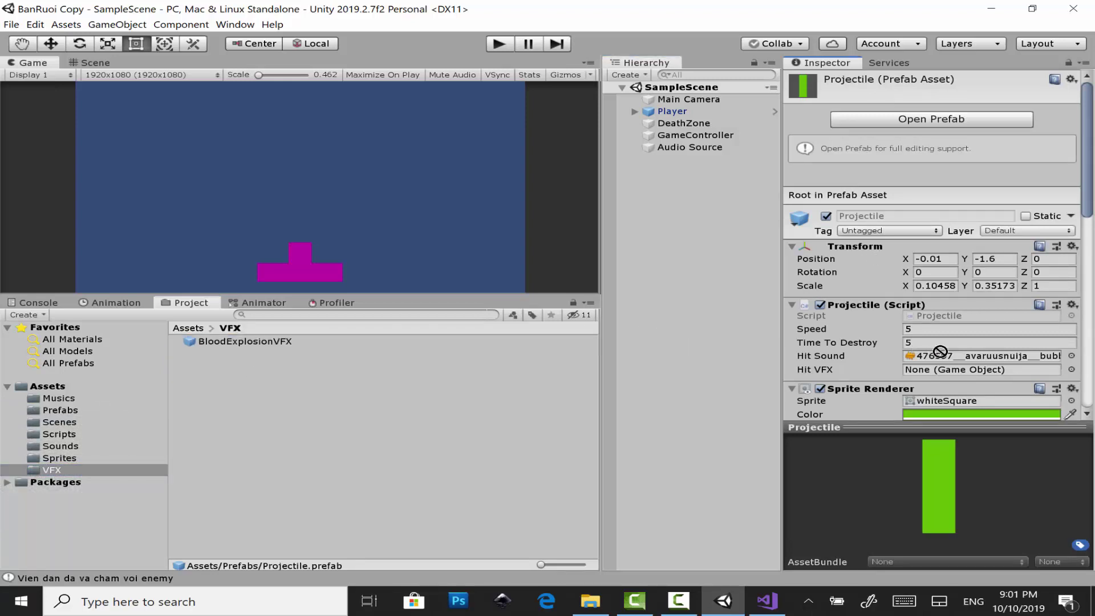
left_click_drag(940, 351, 957, 373)
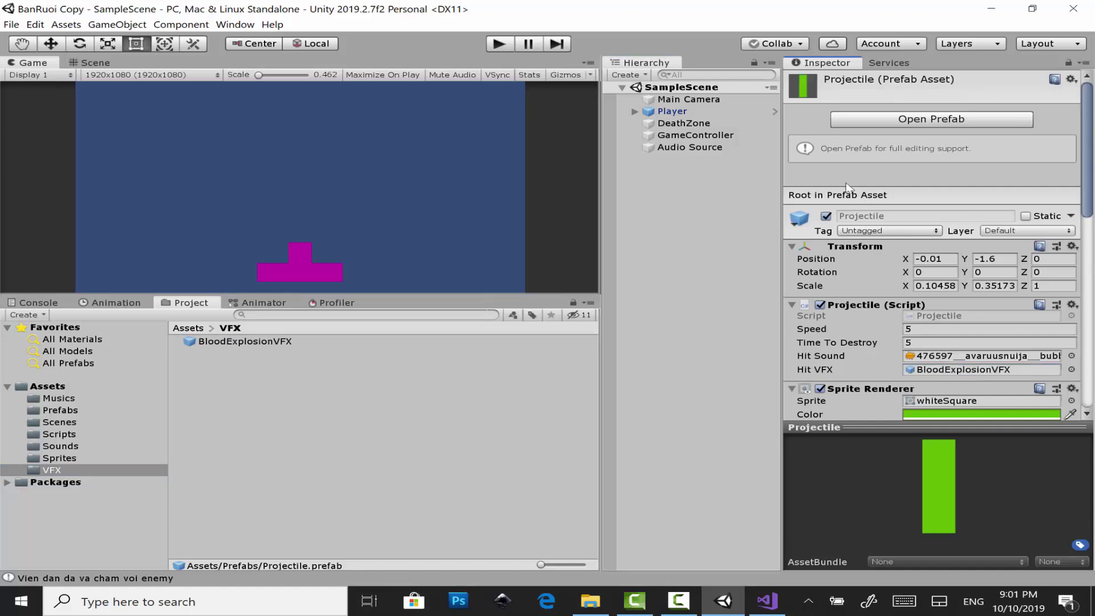
Enter Play mode and fire projectiles at the first falling enemy.
left_click(509, 45)
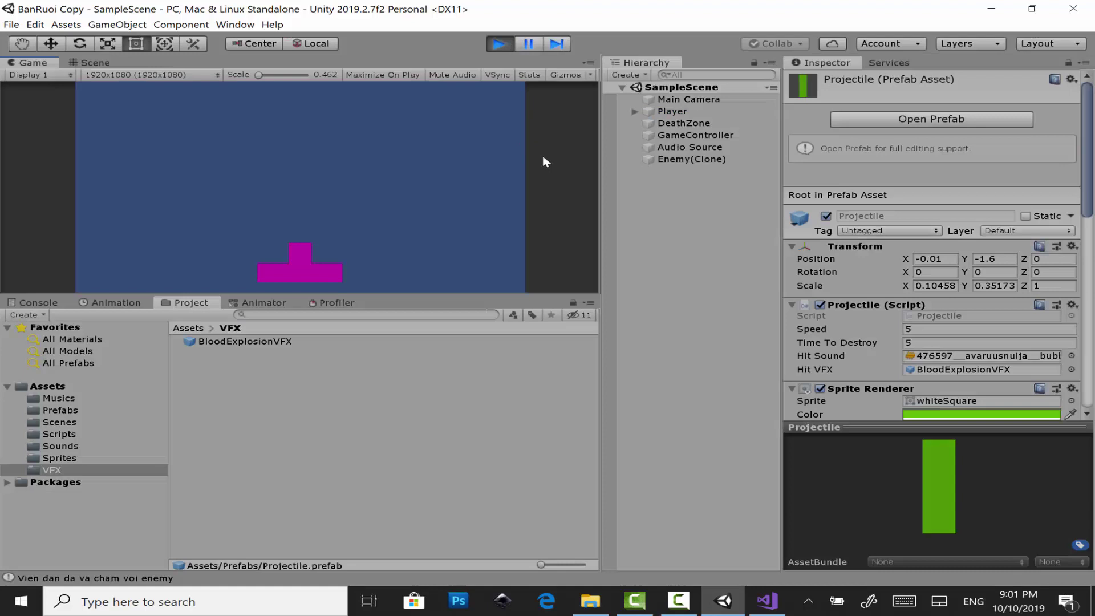
key("space")
key("Right")
key("space")
key("space")
key("space")
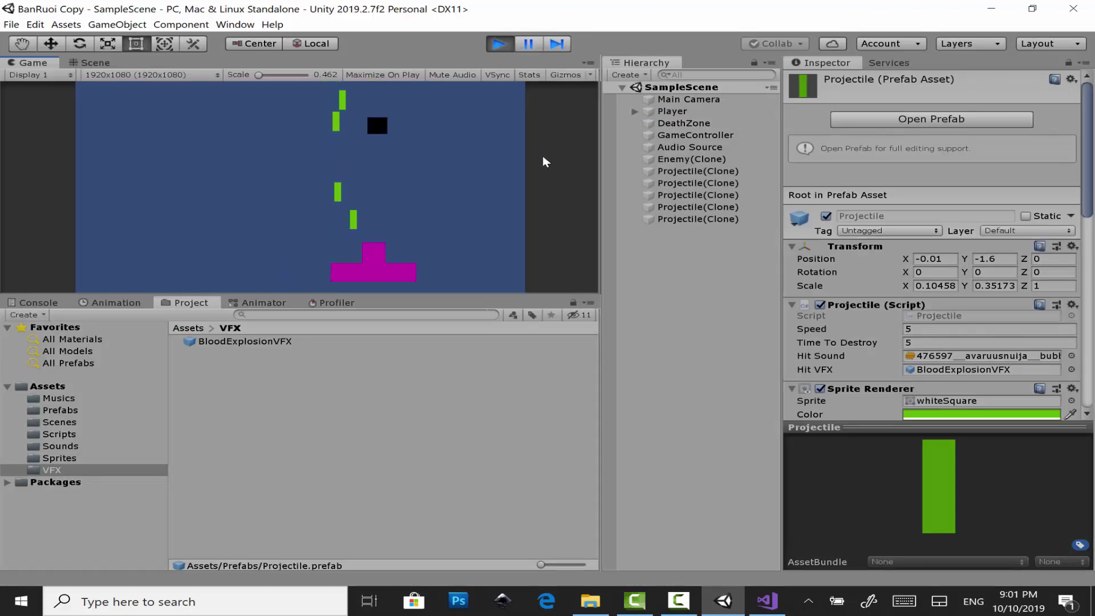
key("space")
key("space")
key("Left")
key("space")
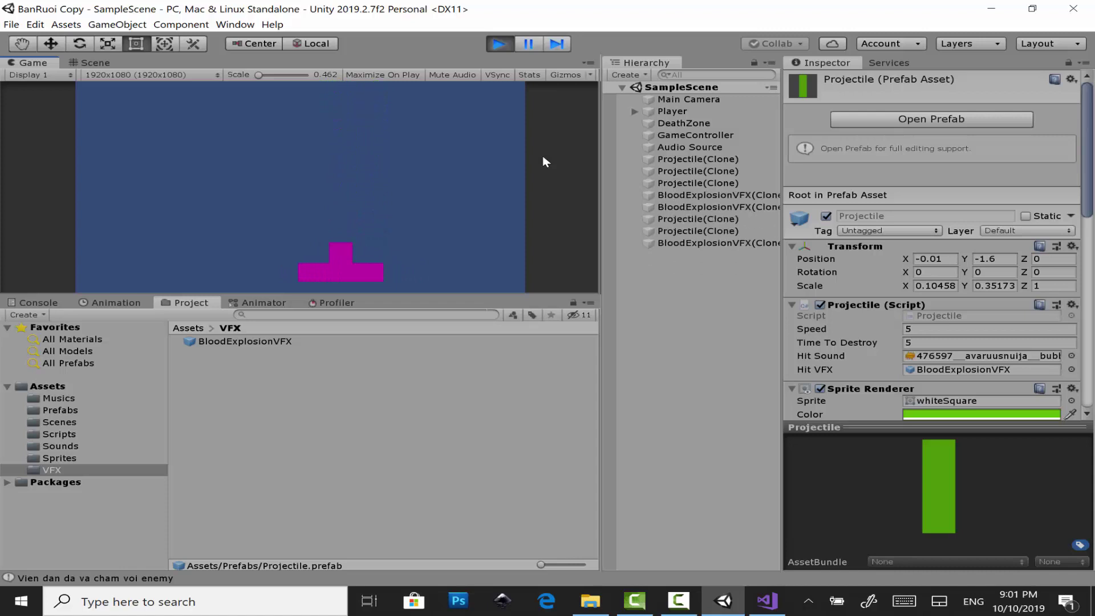
Keep moving under falling enemies and shooting them to spawn BloodExplosionVFX clones.
key("Left")
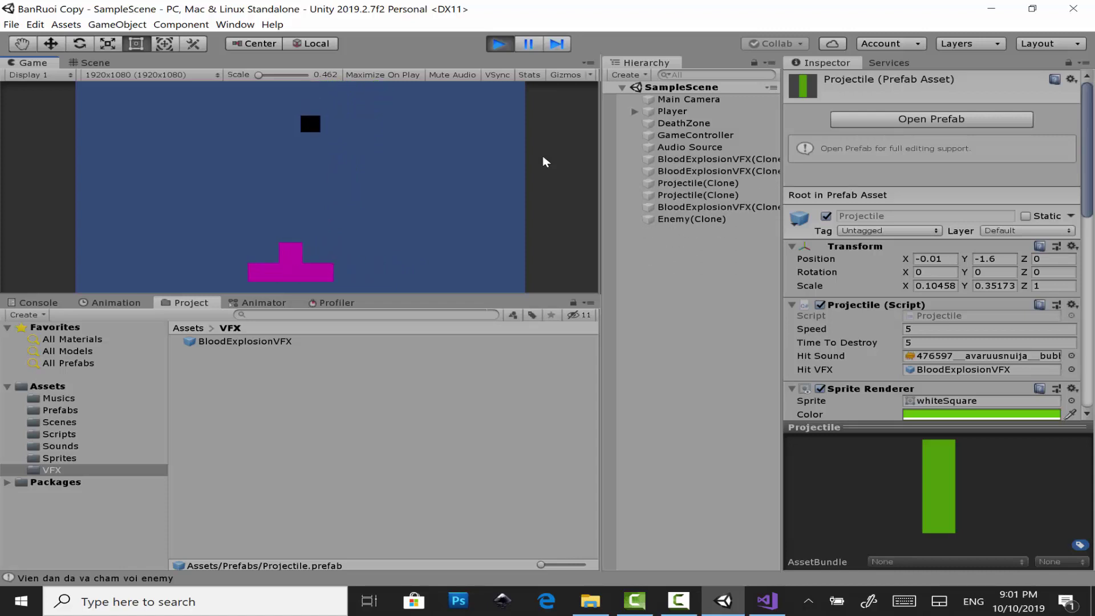
key("Right")
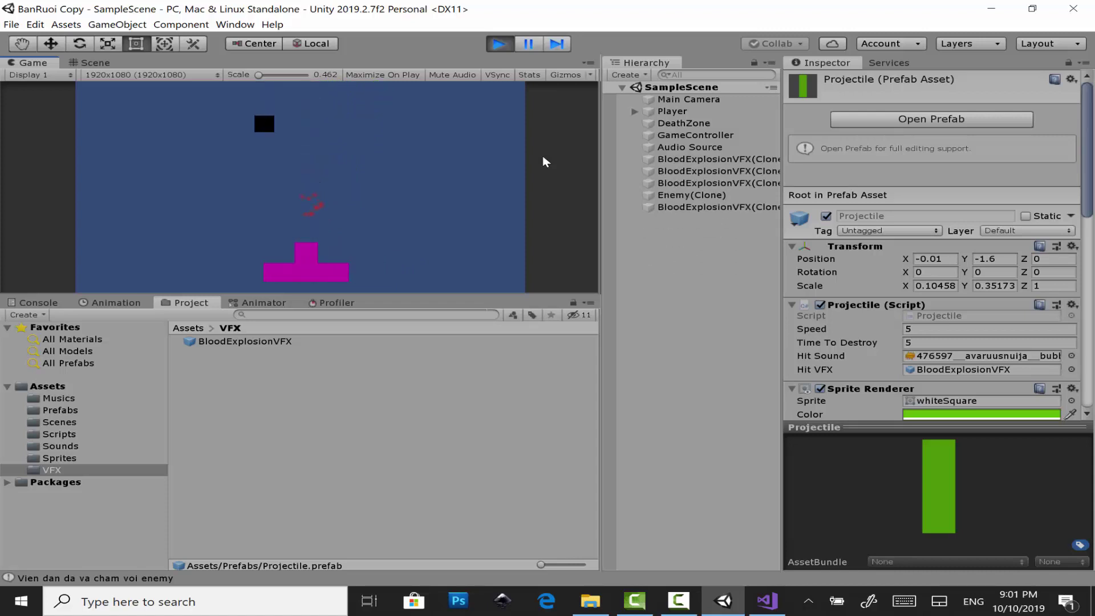
key("Left")
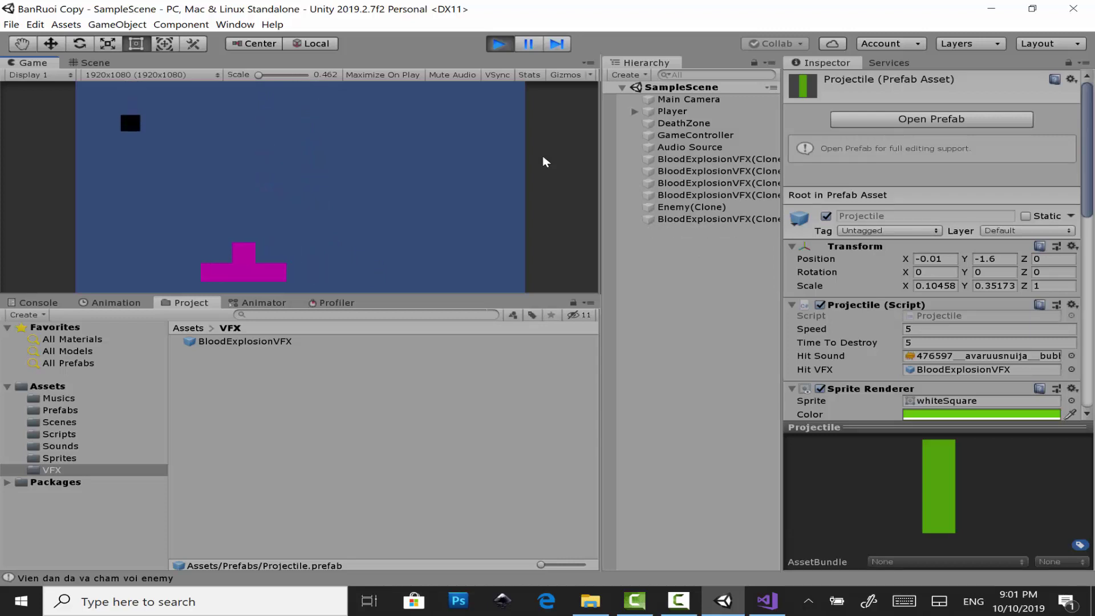
key("Left")
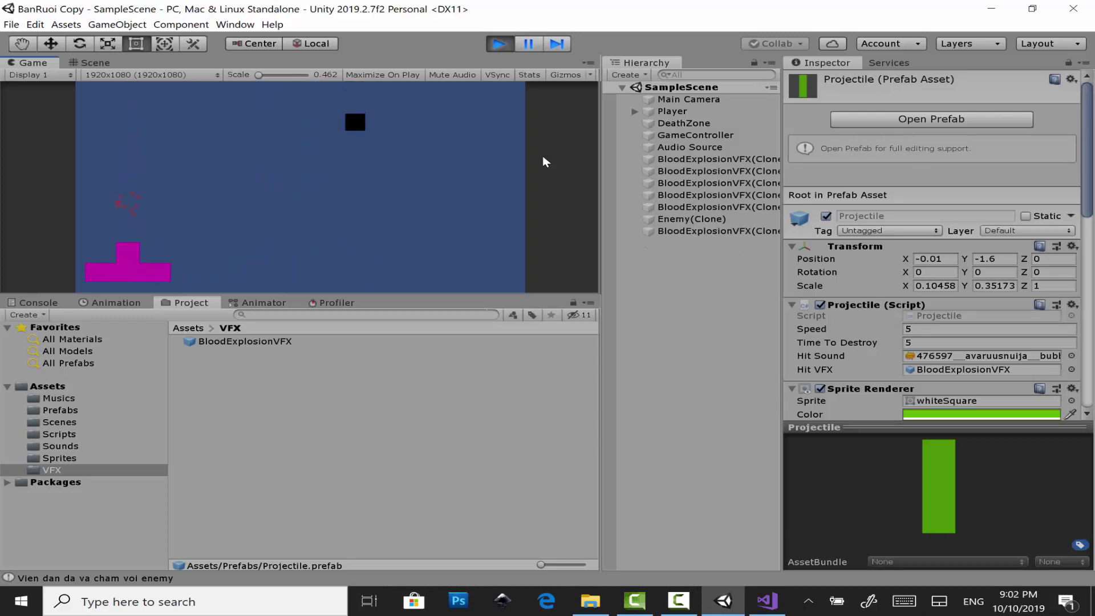
key("Right")
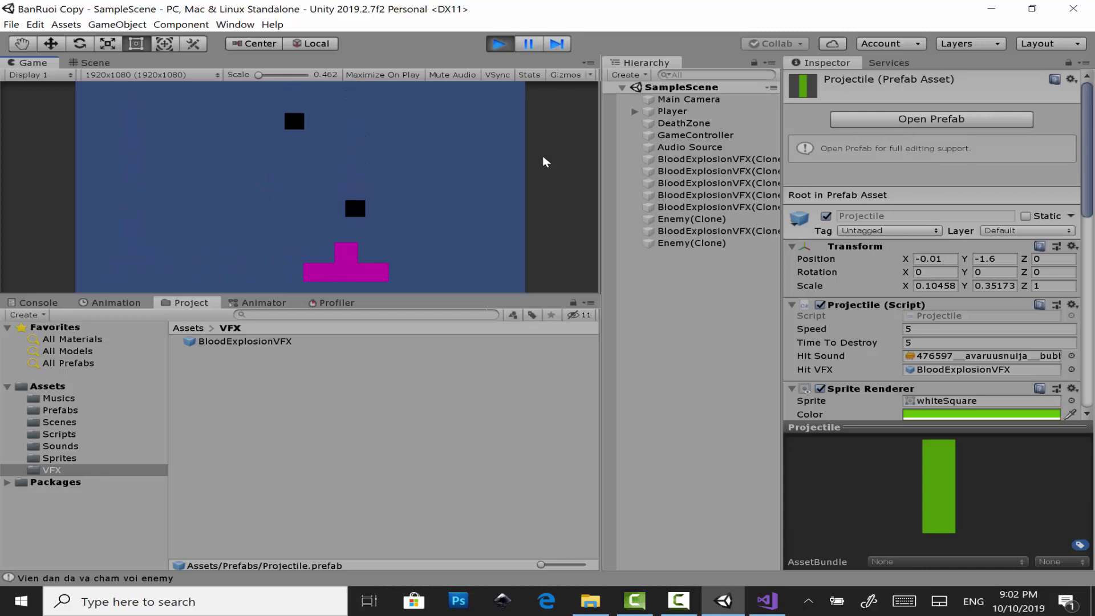
key("Left")
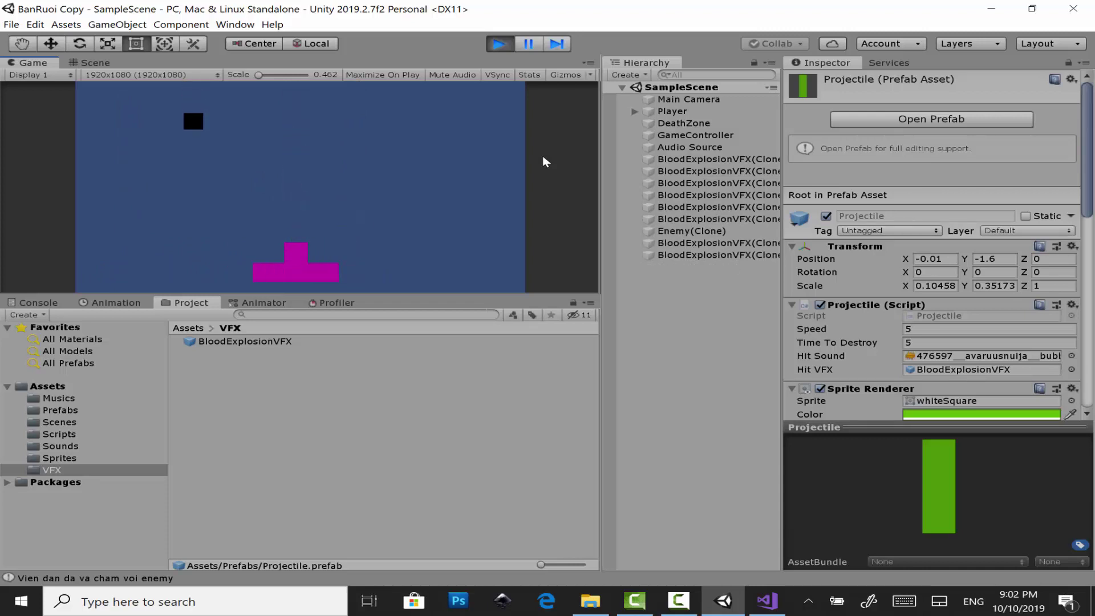
key("Left")
key("space")
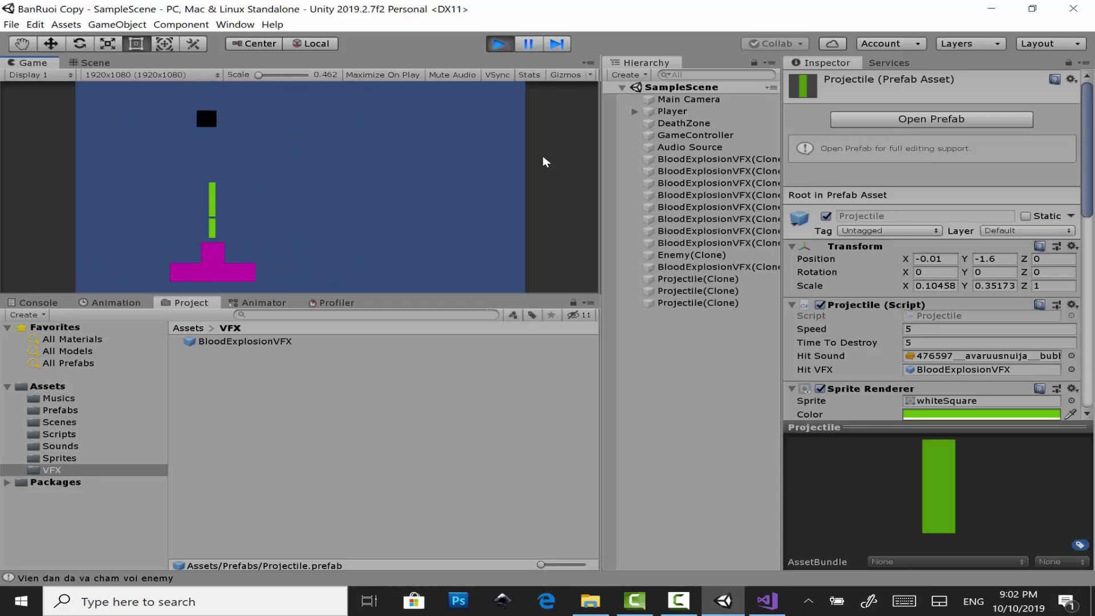
key("Right")
key("space")
key("space")
key("space")
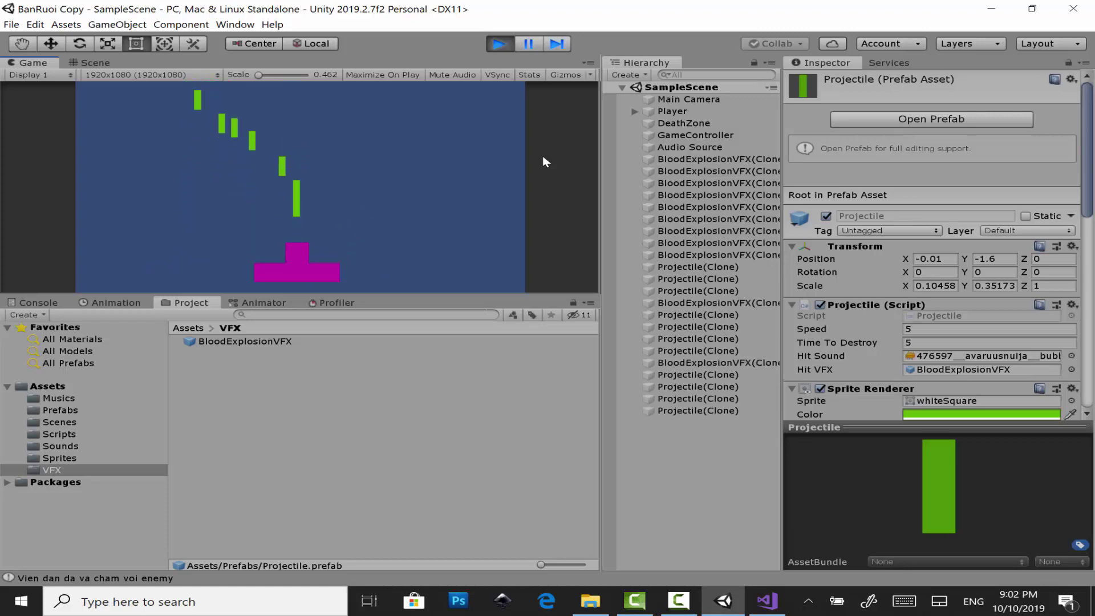
Exit Play mode after the shooting test, leaving the BloodExplosionVFX clones listed.
left_click(500, 43)
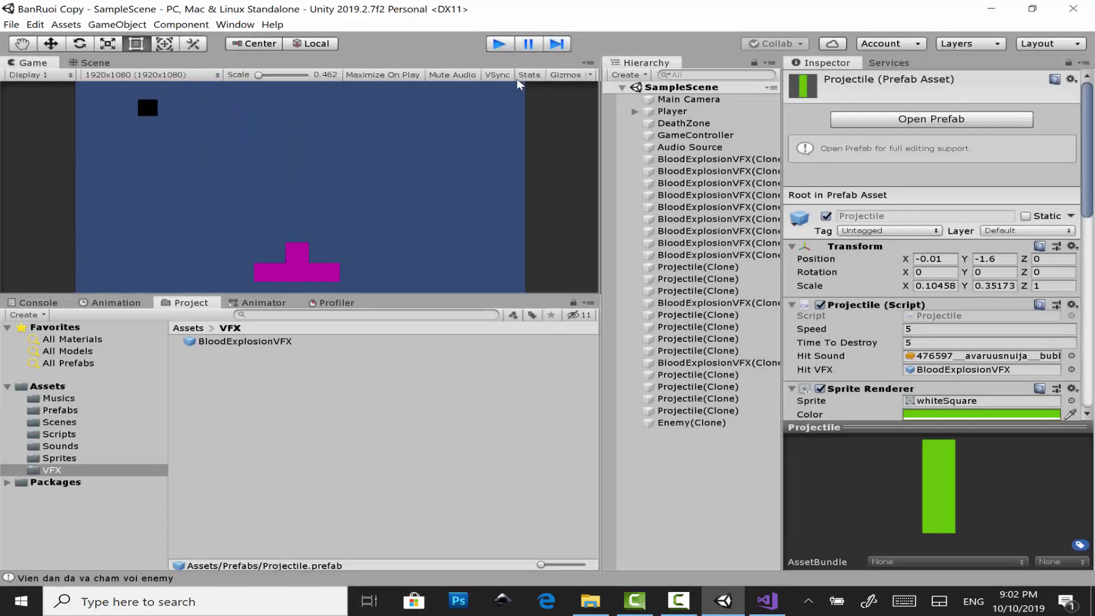